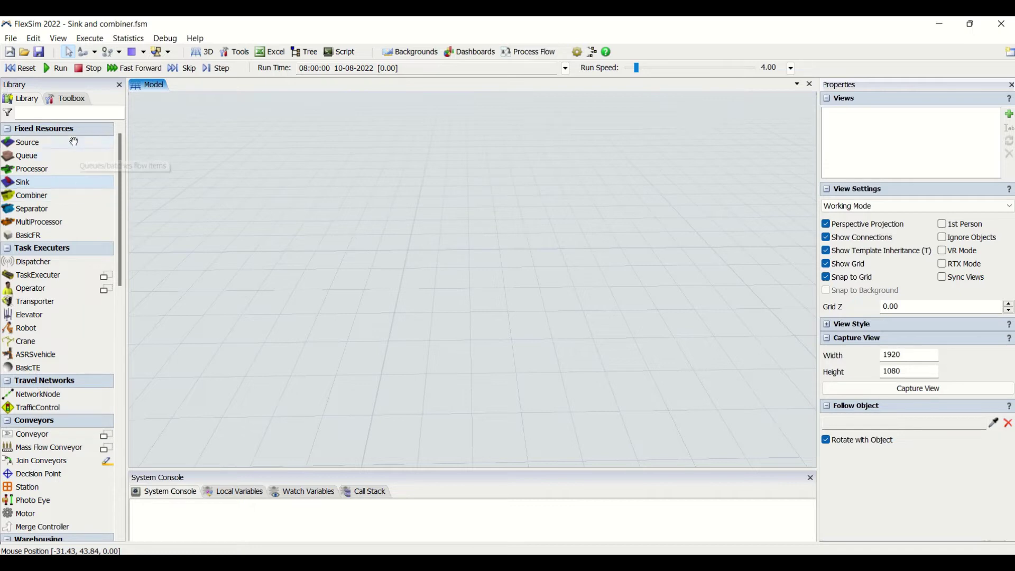
Add a Sink from the library to the empty 3D model.
left_click(70, 194)
left_click(75, 181)
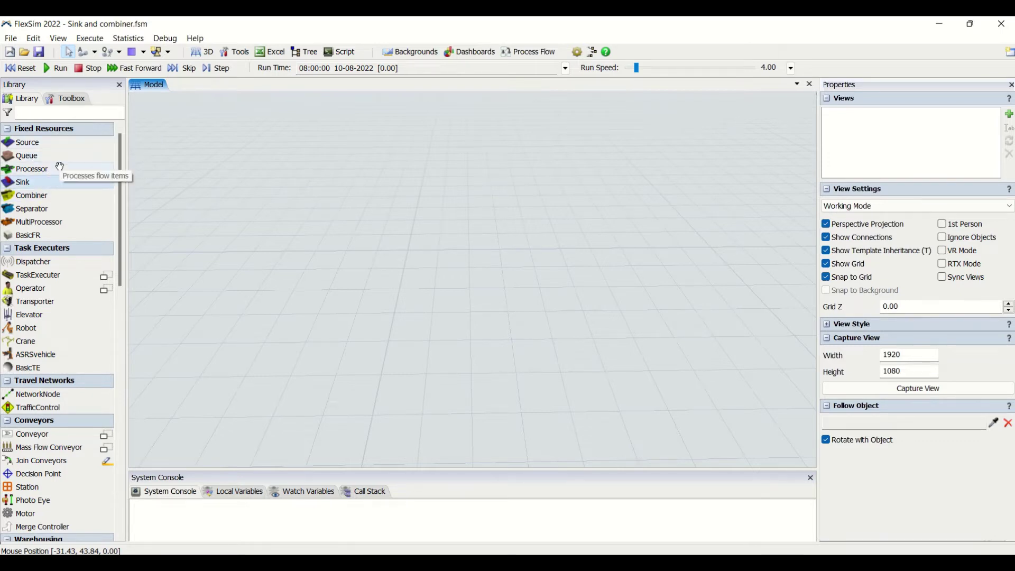
left_click(56, 194)
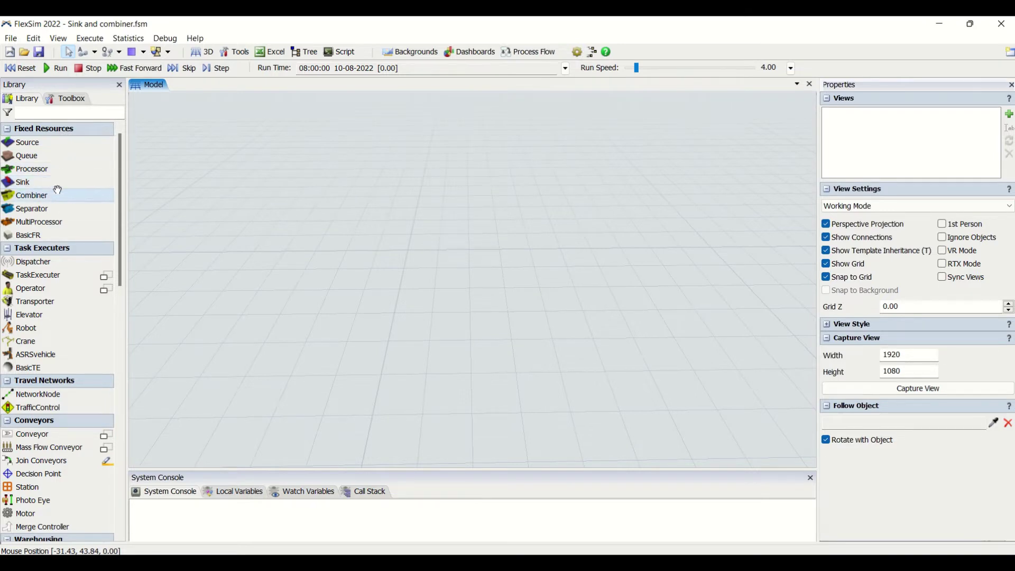
left_click(59, 181)
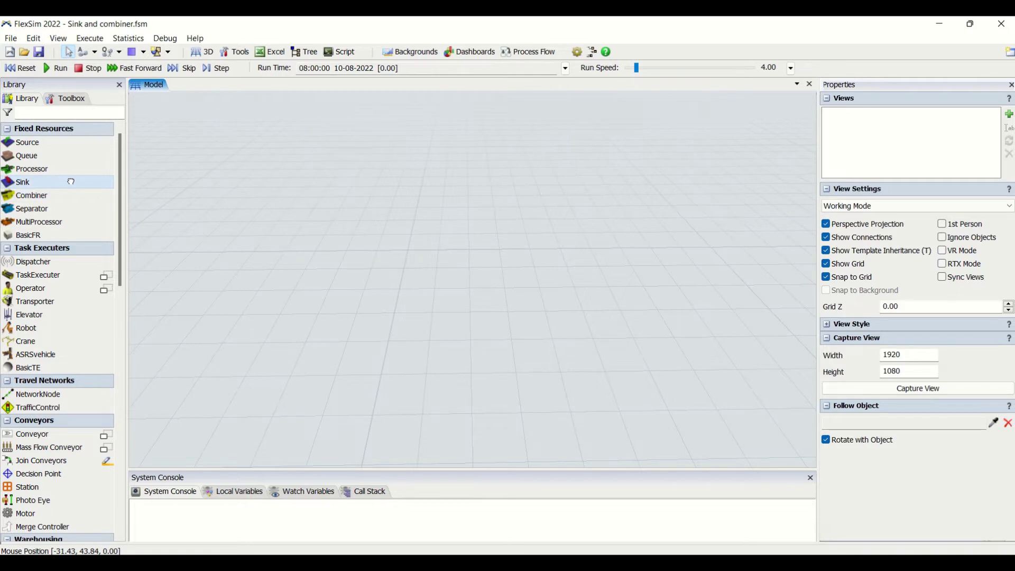
left_click(402, 234)
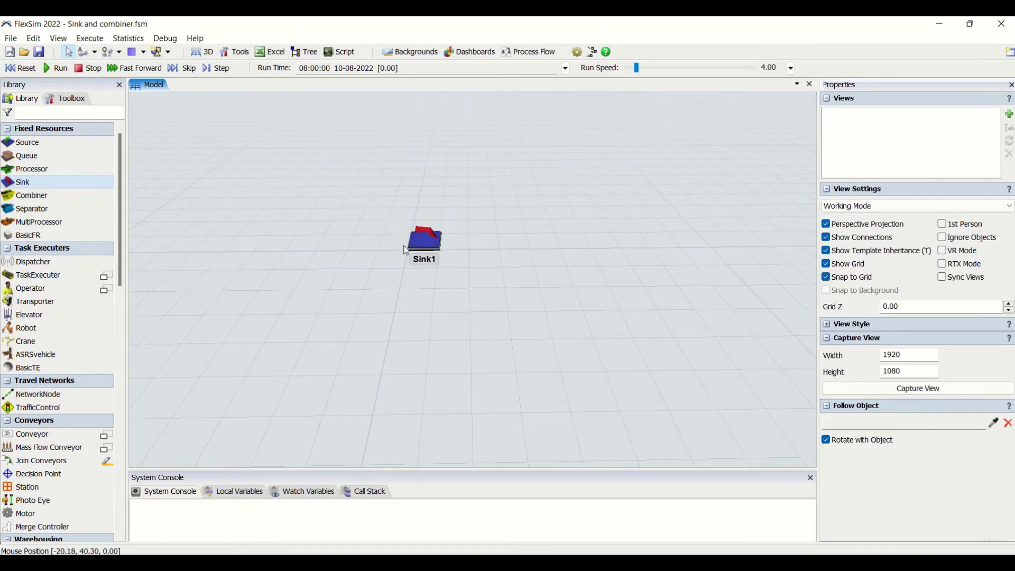
Select the sink in the model to view its statistics, visuals and other properties.
left_click(416, 241)
scroll(418, 246, "up", 2)
scroll(418, 246, "up", 1)
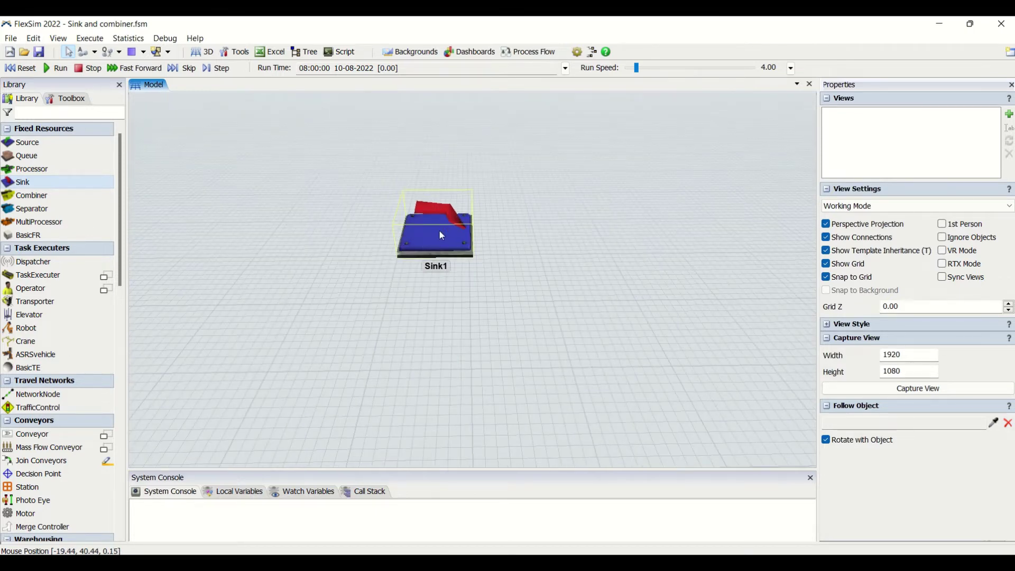
left_click(439, 229)
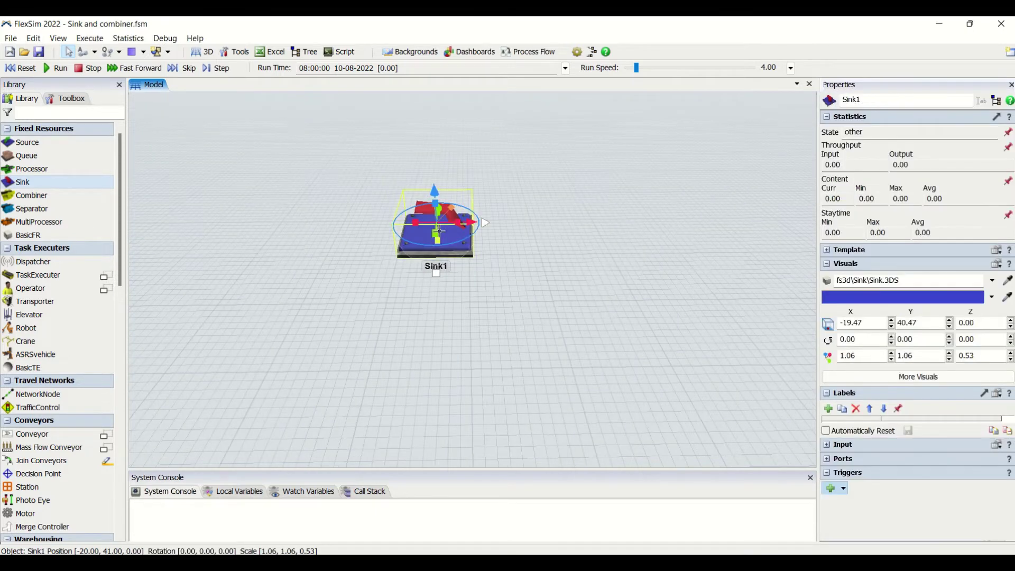
left_click(505, 271)
scroll(446, 229, "down", 1)
left_click(447, 232)
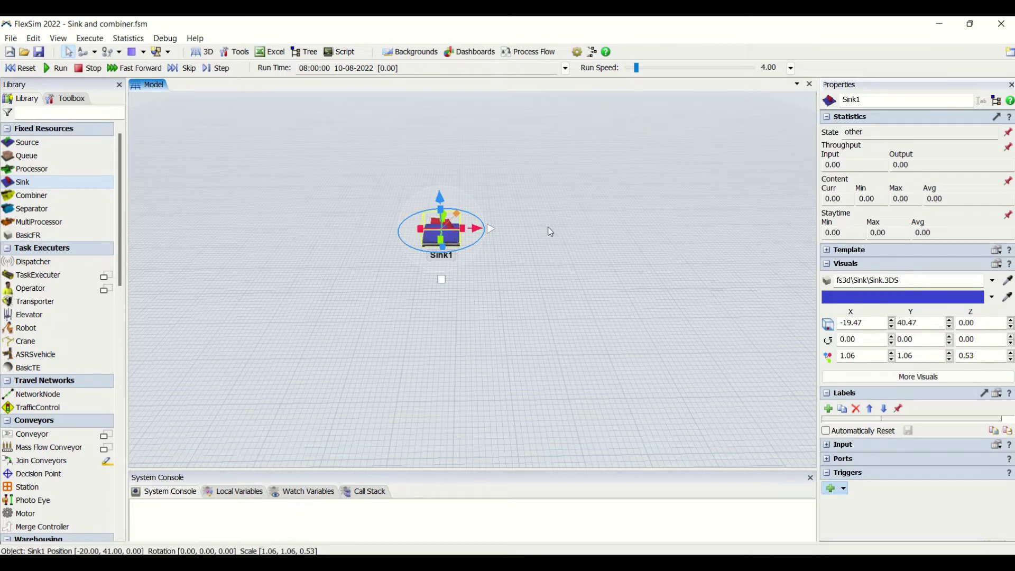
Move the sink across the model floor to about X -9.13, Y 42.41.
left_click(544, 192)
left_click_drag(441, 235, 701, 245)
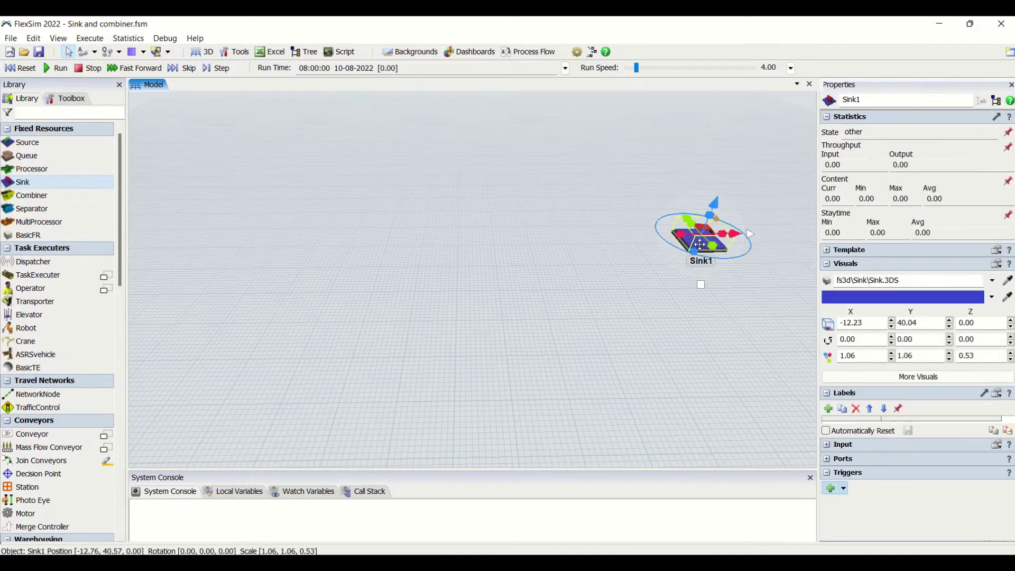
left_click(689, 287)
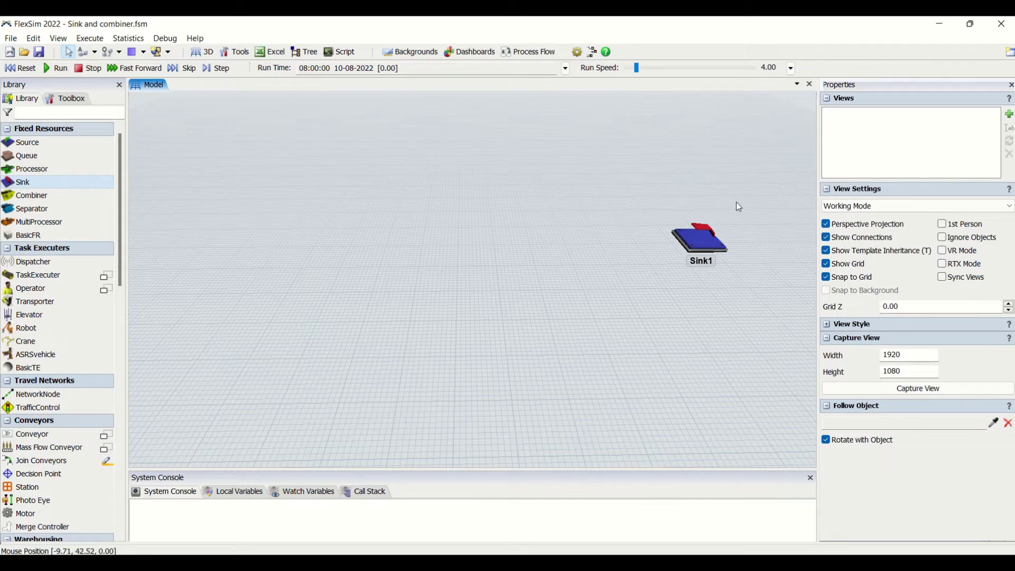
left_click_drag(737, 279, 604, 419)
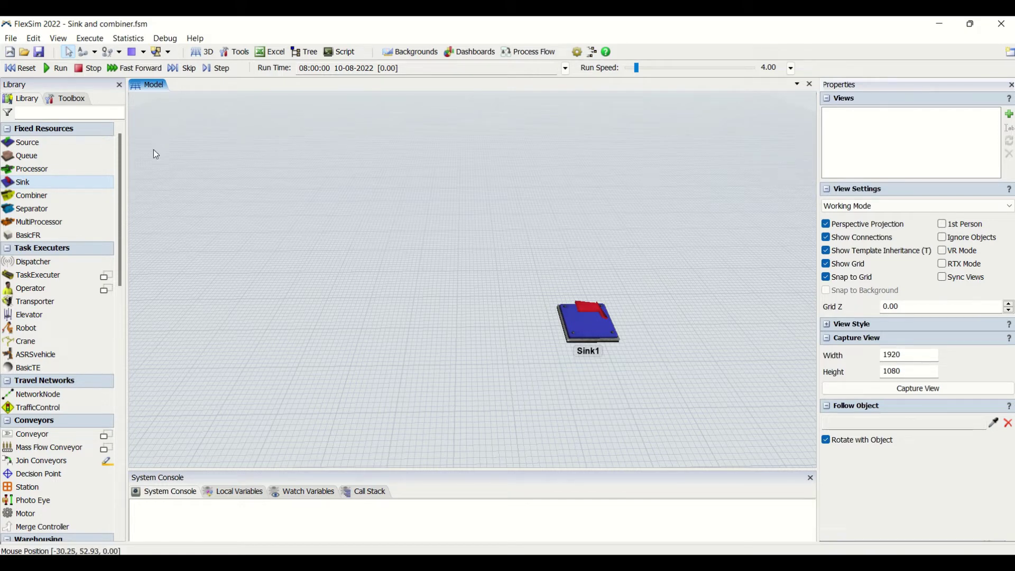
left_click_drag(598, 322, 690, 257)
left_click(462, 320)
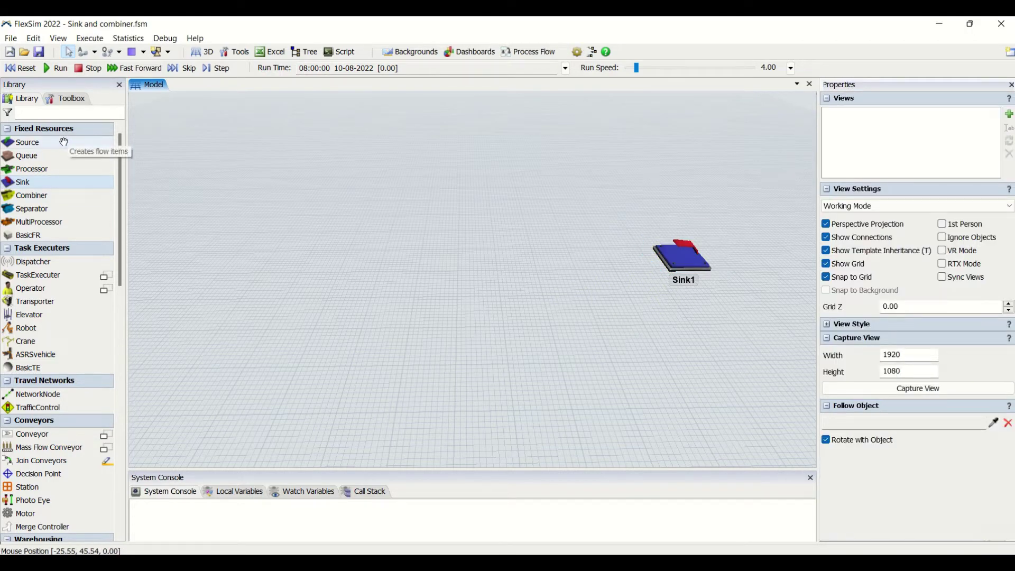
Examine the sink's port connections and the list of triggers that can be added to it.
left_click(44, 197)
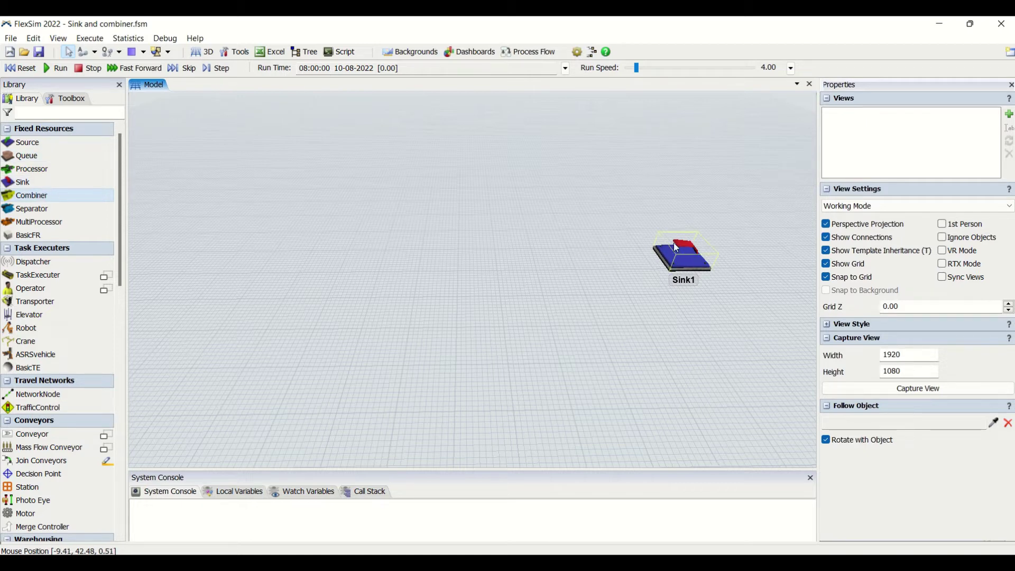
left_click(692, 266)
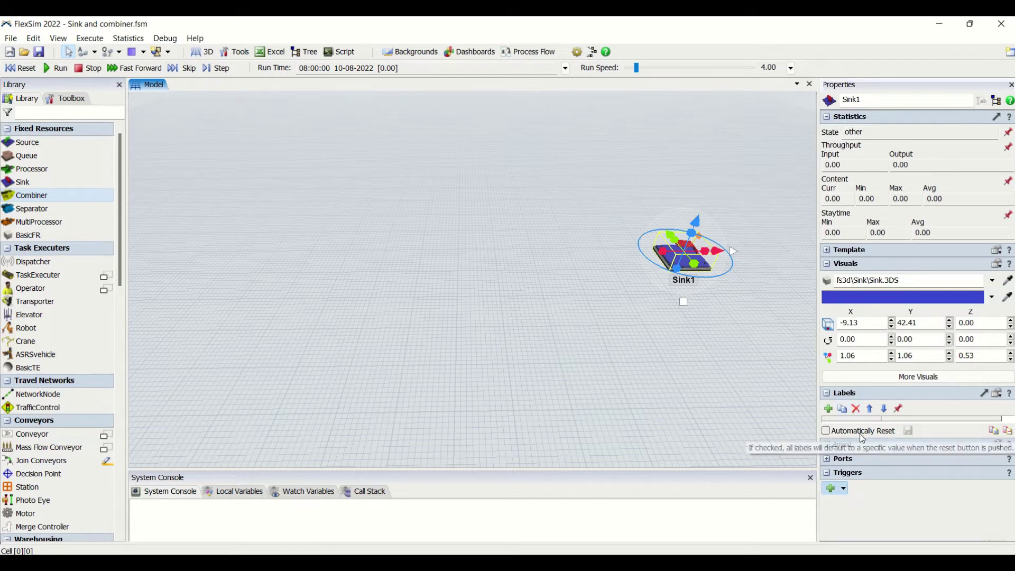
left_click(842, 457)
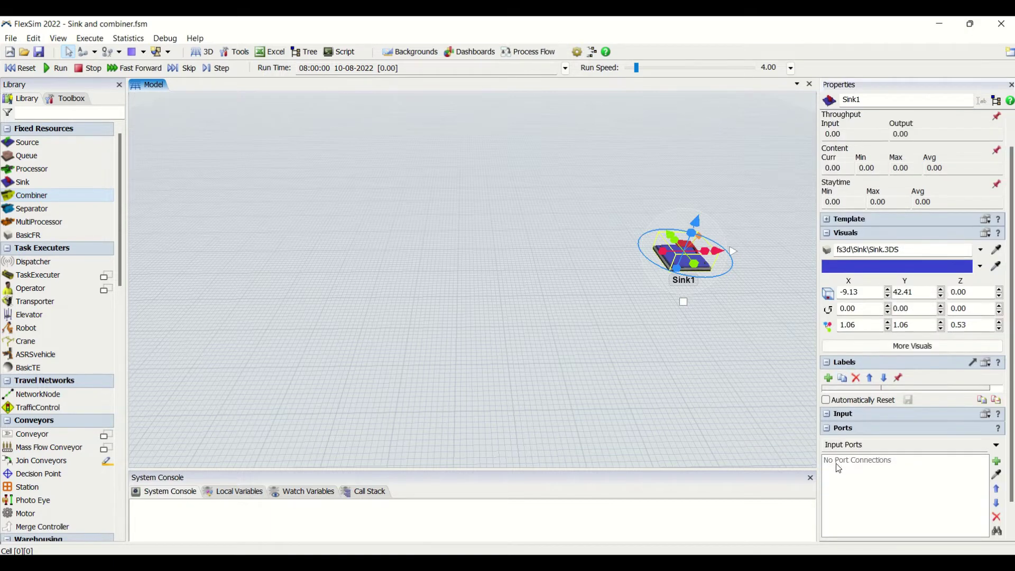
left_click(830, 429)
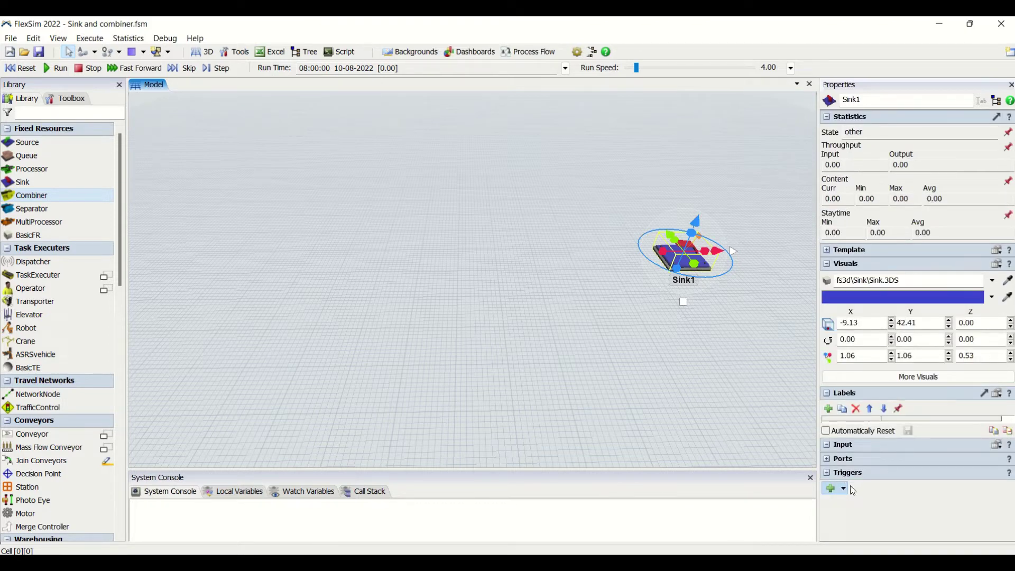
left_click(838, 488)
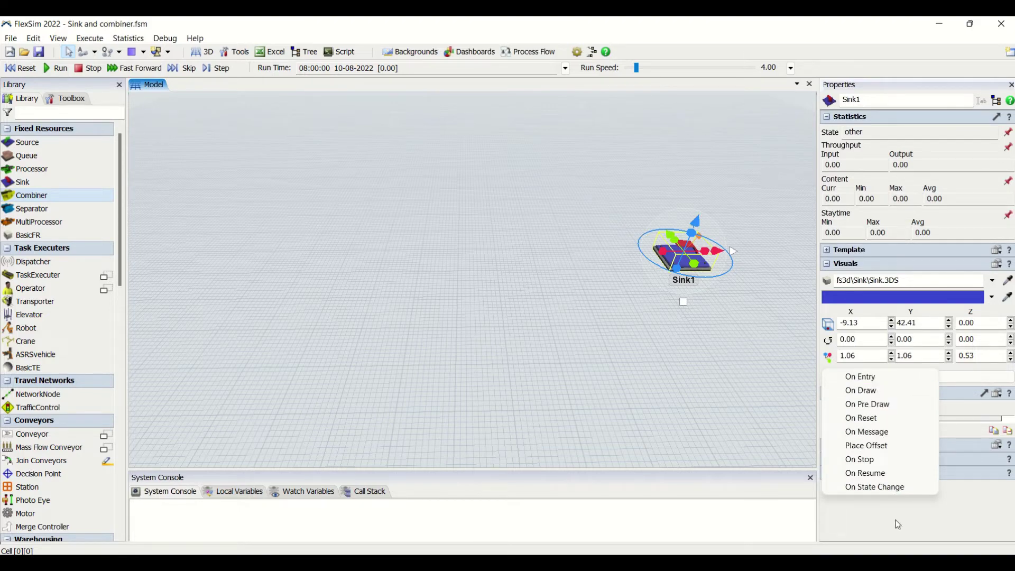
left_click(921, 521)
Shift the sink along the floor to about X -10.53, keeping Y at 42.41.
left_click(715, 302)
left_click_drag(682, 257, 629, 256)
left_click(729, 318)
Expand the sink's port settings and view its output port list and its input port list.
left_click(615, 264)
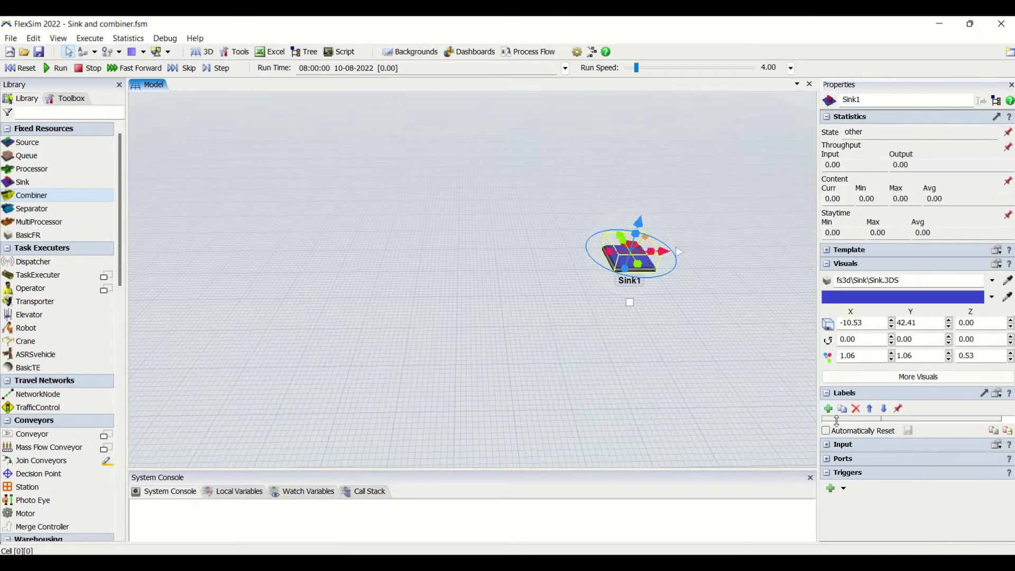
left_click(833, 459)
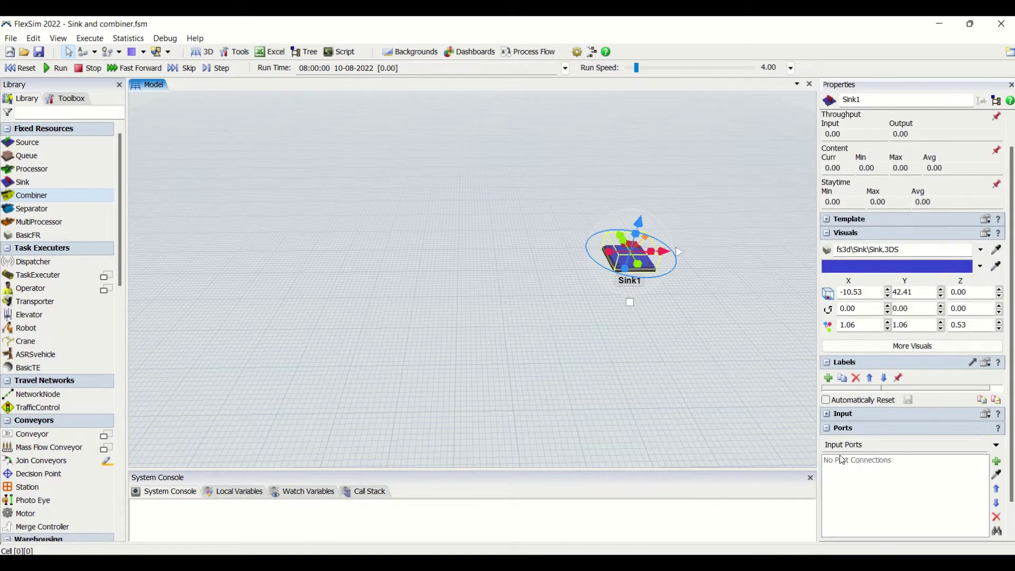
left_click(997, 445)
left_click(984, 489)
left_click(997, 446)
left_click(958, 460)
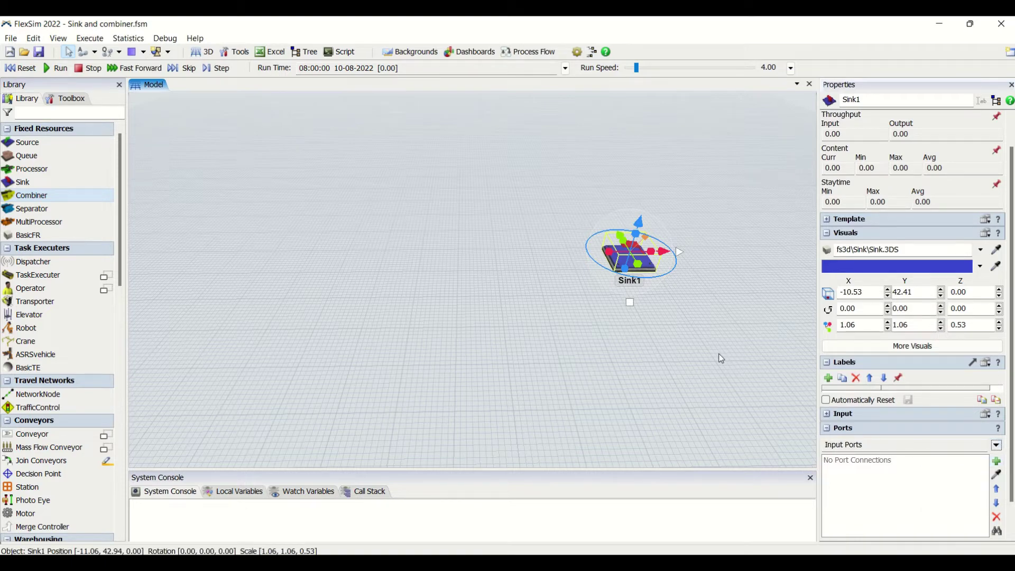
Reselect the sink and switch its port list to Output Ports.
left_click(703, 318)
left_click_drag(702, 316, 529, 384)
left_click(484, 306)
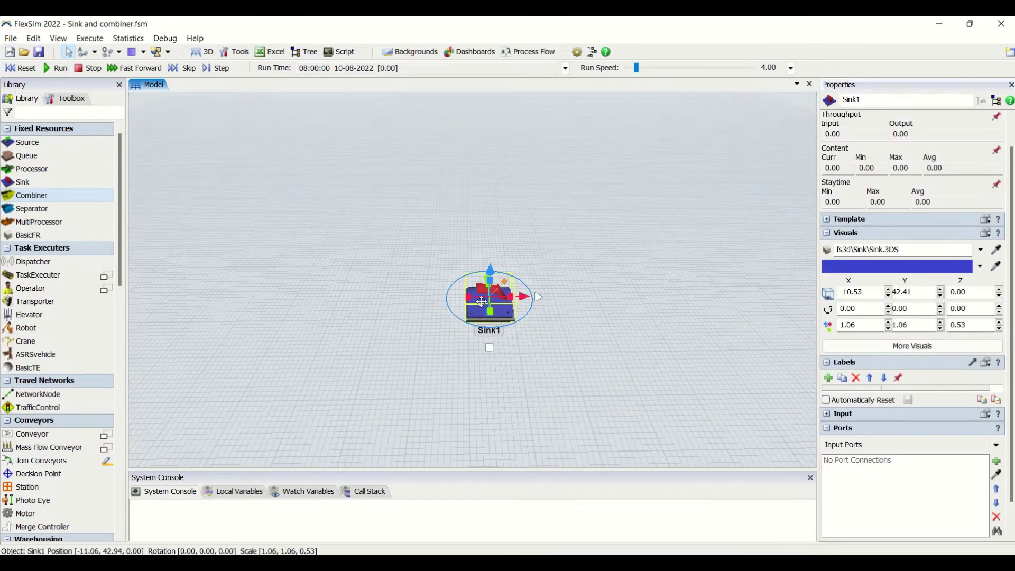
left_click(996, 445)
left_click(978, 488)
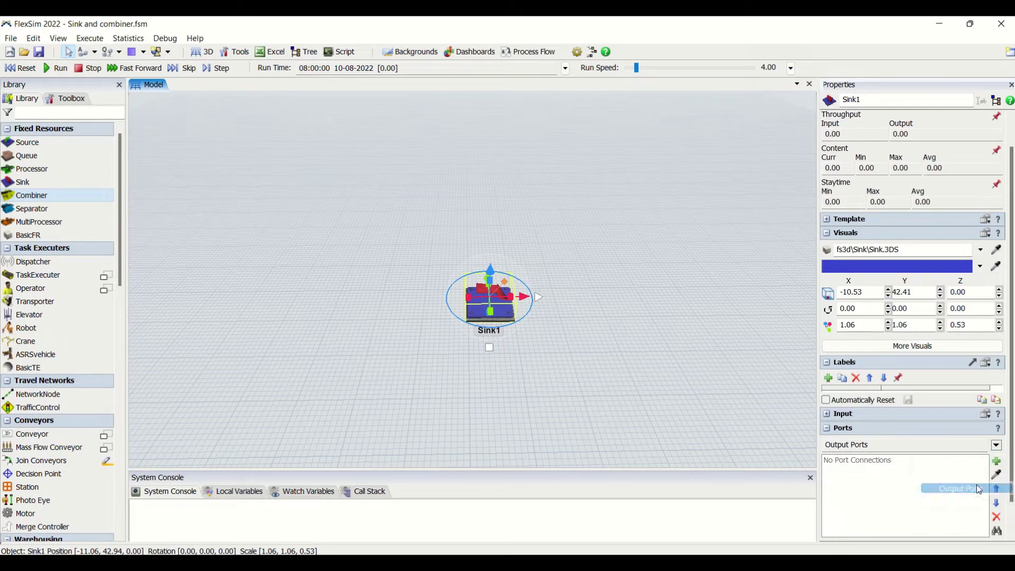
left_click(607, 348)
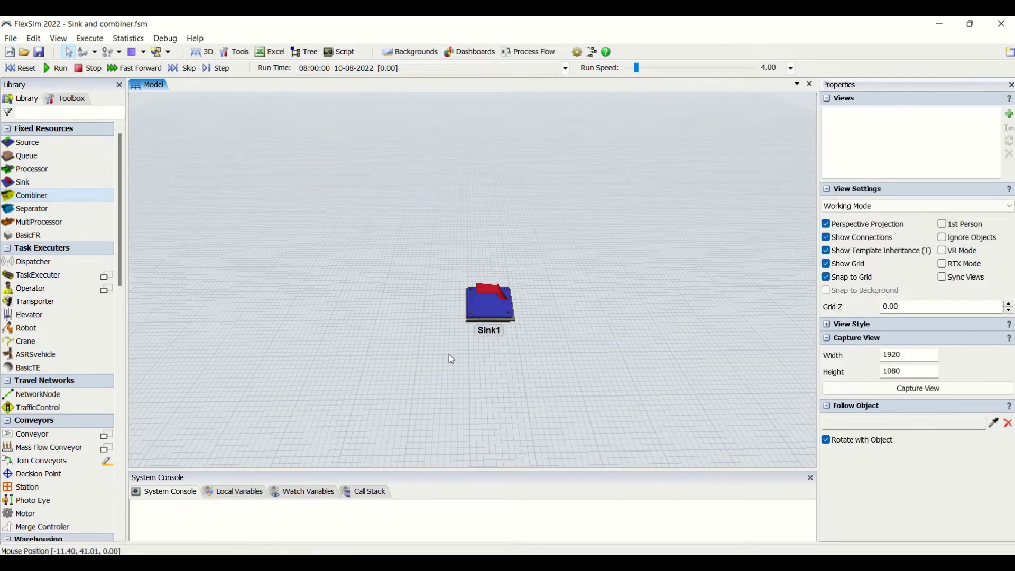
left_click_drag(449, 355, 489, 301)
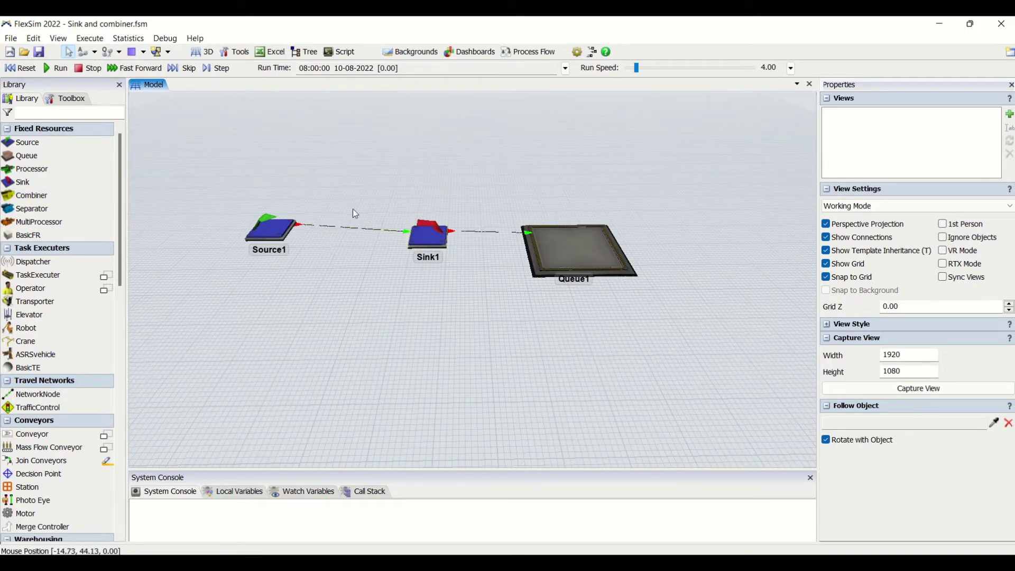
Inspect the source, the sink and the queue connected after it by selecting each object in the chain.
left_click(281, 236)
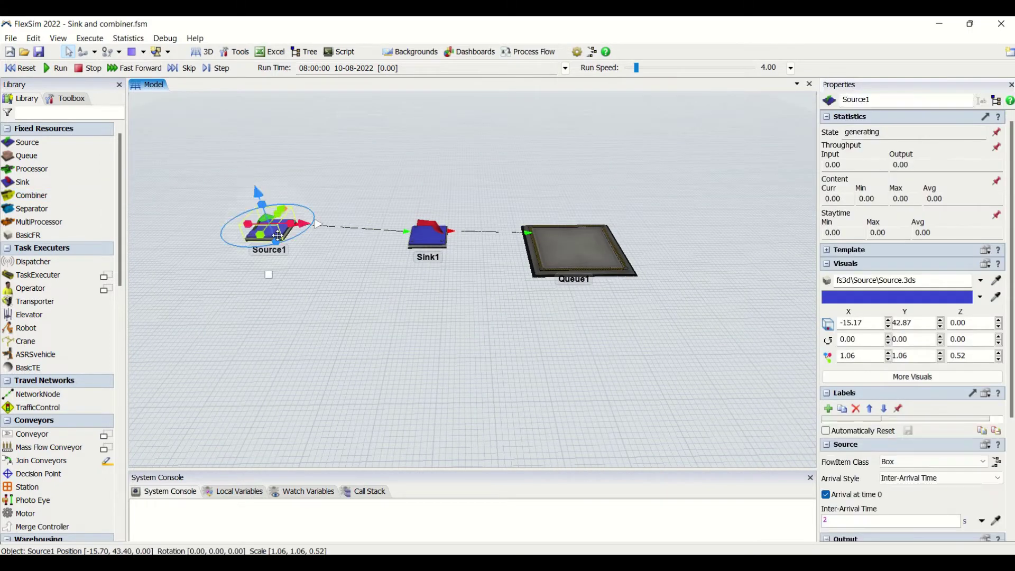
left_click(429, 233)
left_click(468, 322)
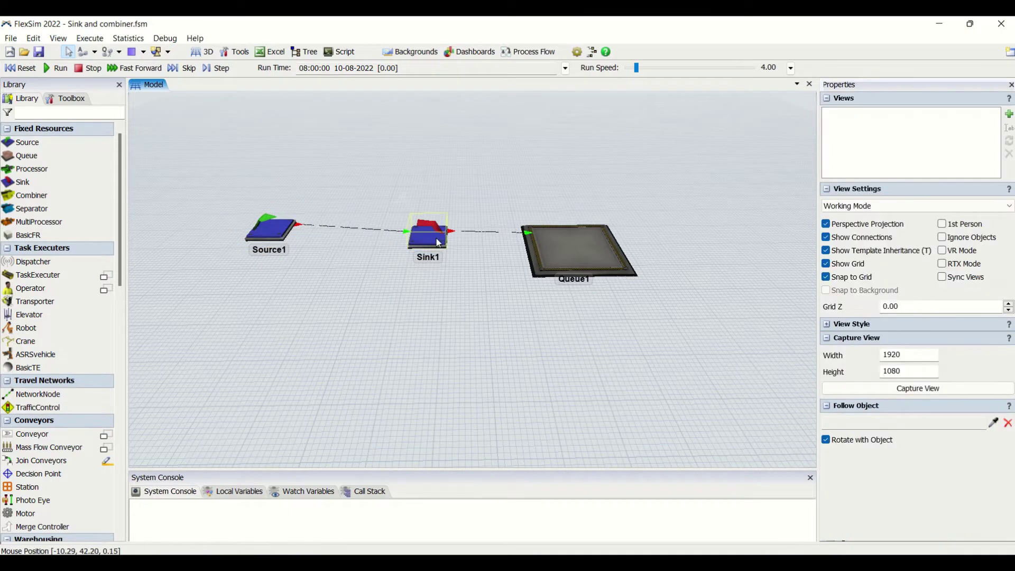
left_click(428, 233)
left_click(587, 253)
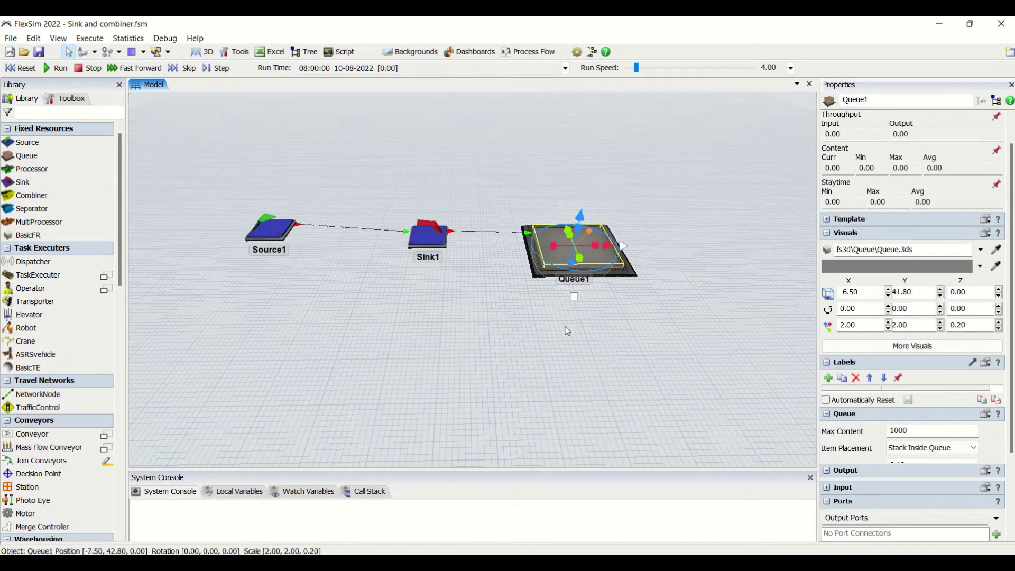
left_click(567, 329)
left_click(566, 254)
left_click(431, 241)
left_click(605, 244)
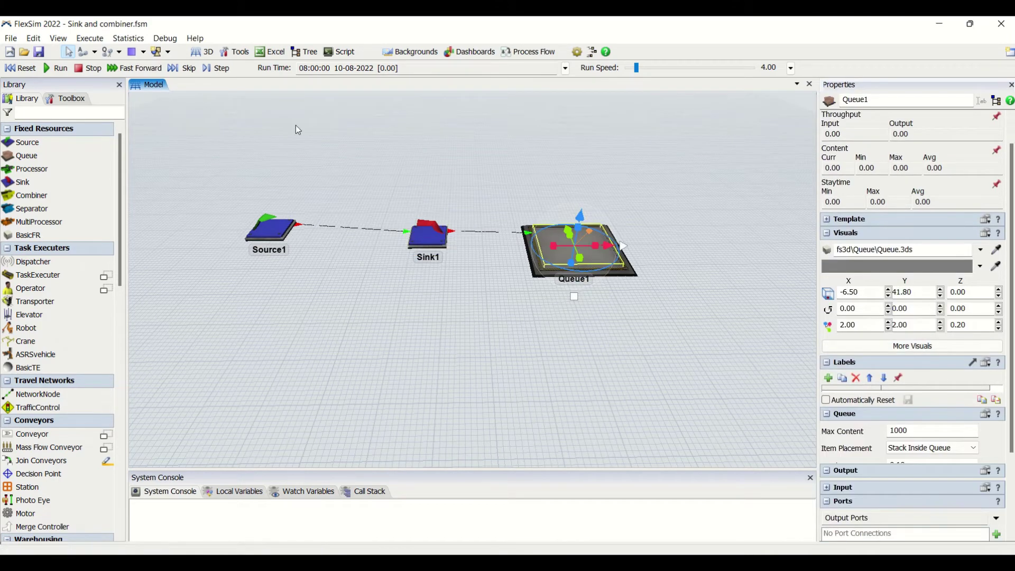
Run the simulation and examine the sink's output throughput and the queue's statistics.
left_click(57, 68)
left_click(429, 234)
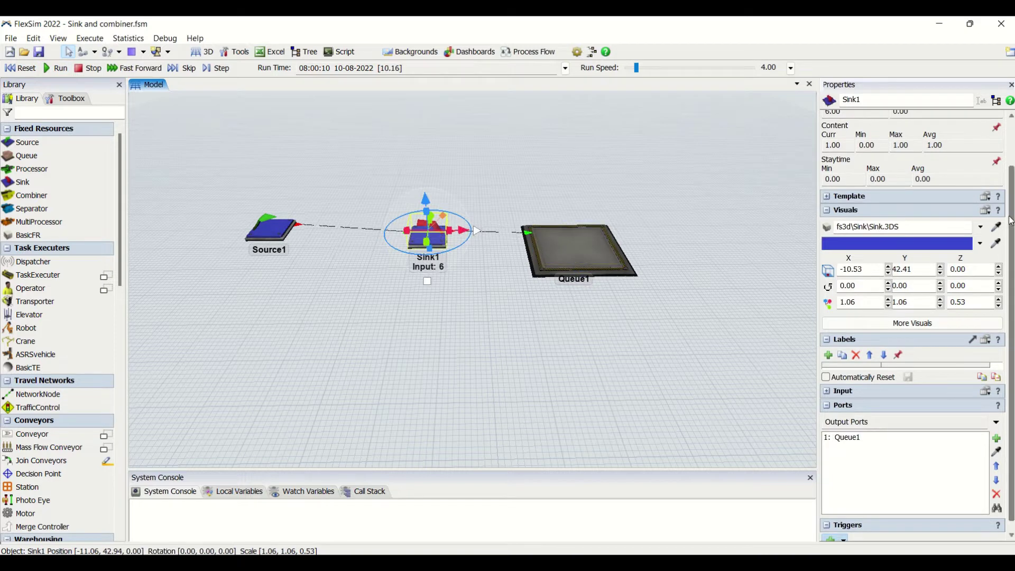
scroll(914, 165, "up", 2)
left_click(913, 164)
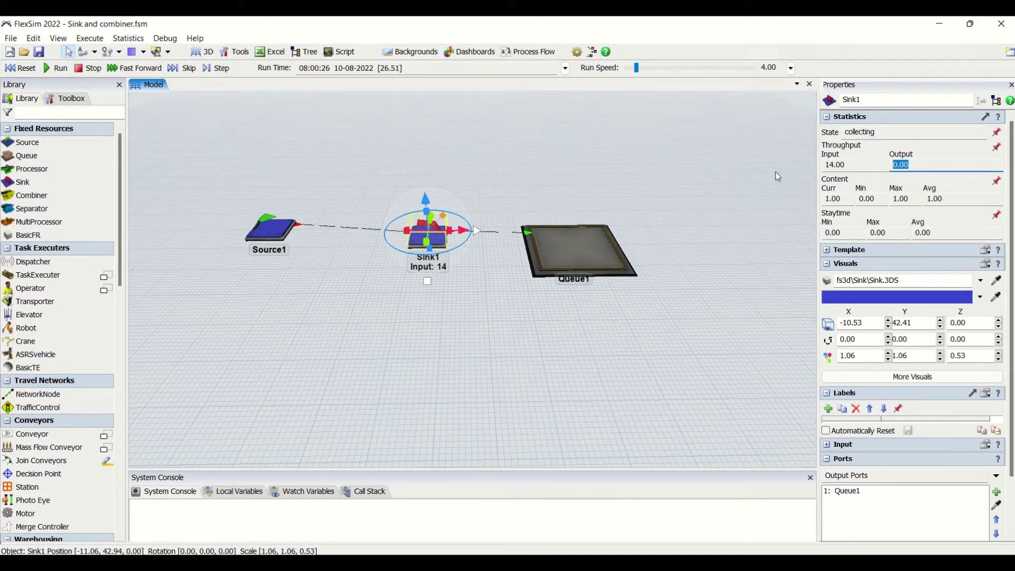
left_click(490, 316)
left_click(428, 235)
left_click(559, 243)
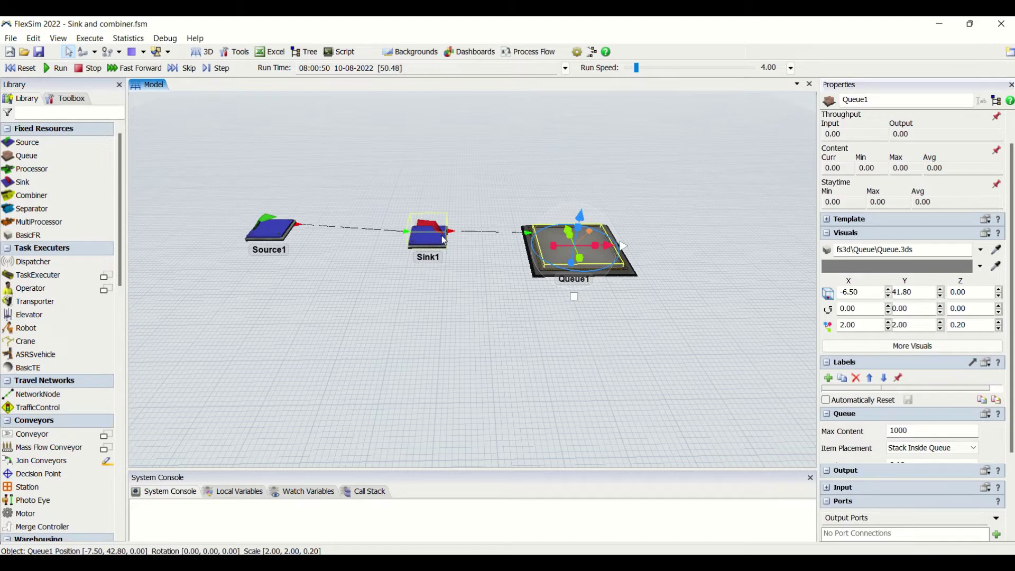
left_click(401, 316)
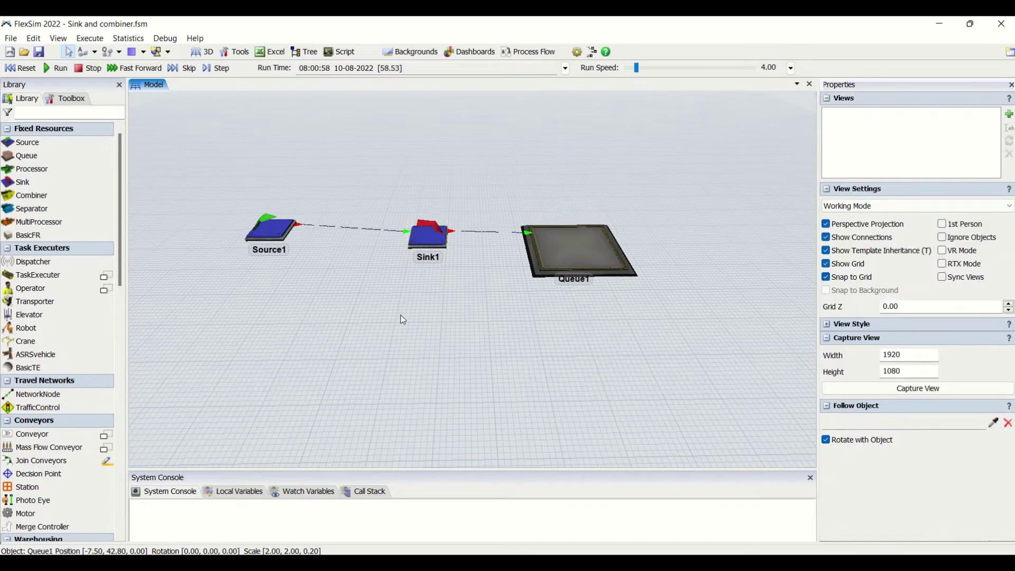
Reset the simulation and delete the source, sink and queue from the model.
left_click(17, 72)
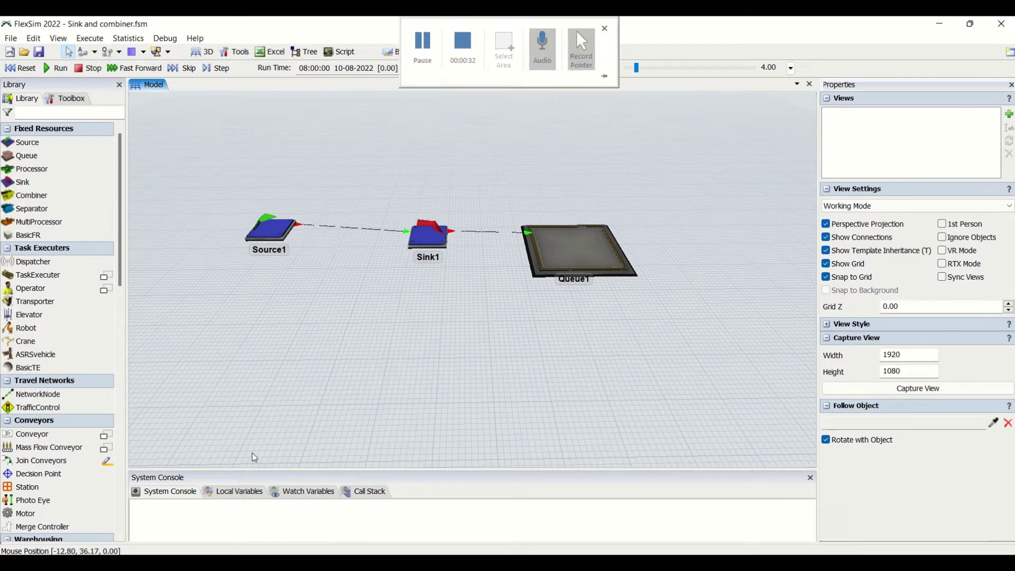
left_click_drag(199, 187, 671, 355, "shift")
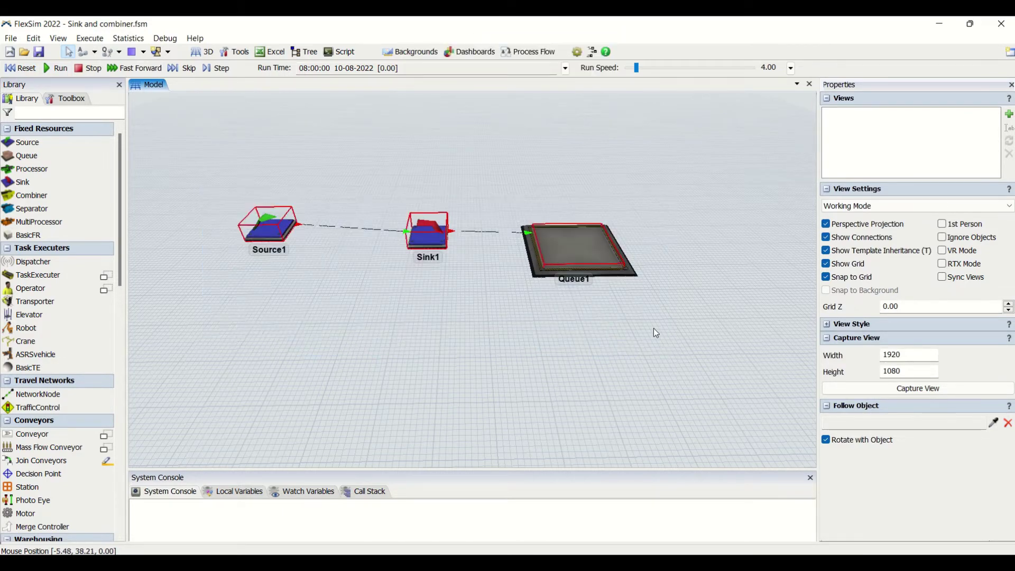
left_click(593, 253)
key("Delete")
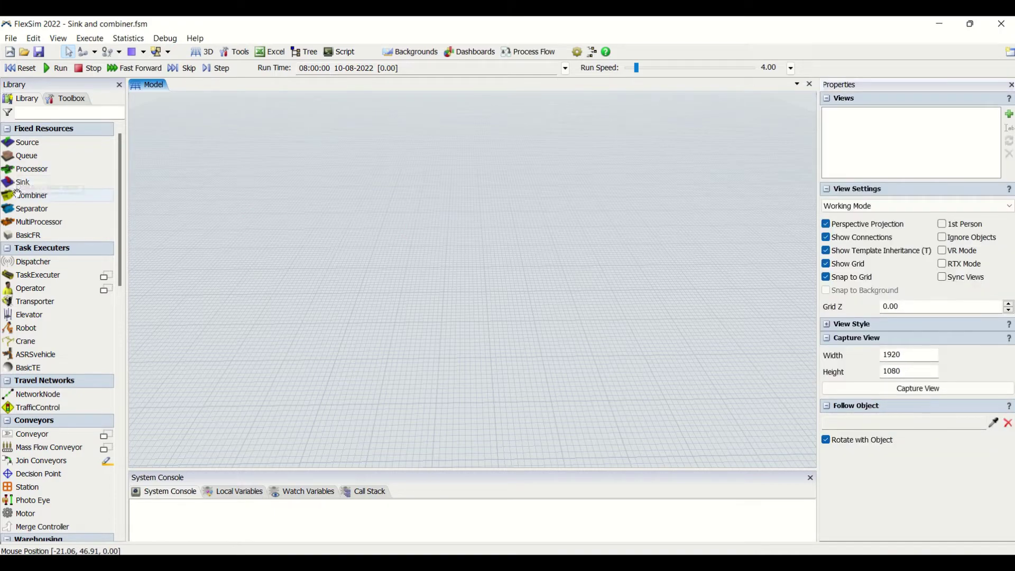
Add a Combiner from the library to the emptied model.
left_click_drag(24, 196, 448, 241)
mouse_move(488, 307)
right_mouse_down()
mouse_move(526, 364)
mouse_move(479, 305)
right_mouse_up()
scroll(479, 304, "down", 2)
scroll(482, 285, "up", 2)
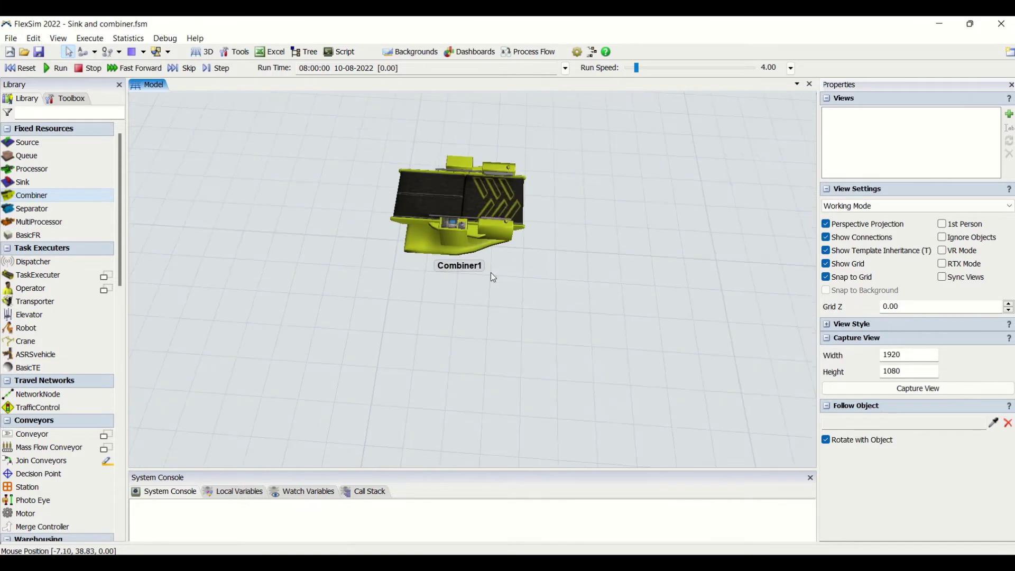
Examine the Combiner's statistics, combine mode, components list and processing settings.
scroll(521, 282, "up", 1)
scroll(522, 279, "up", 2)
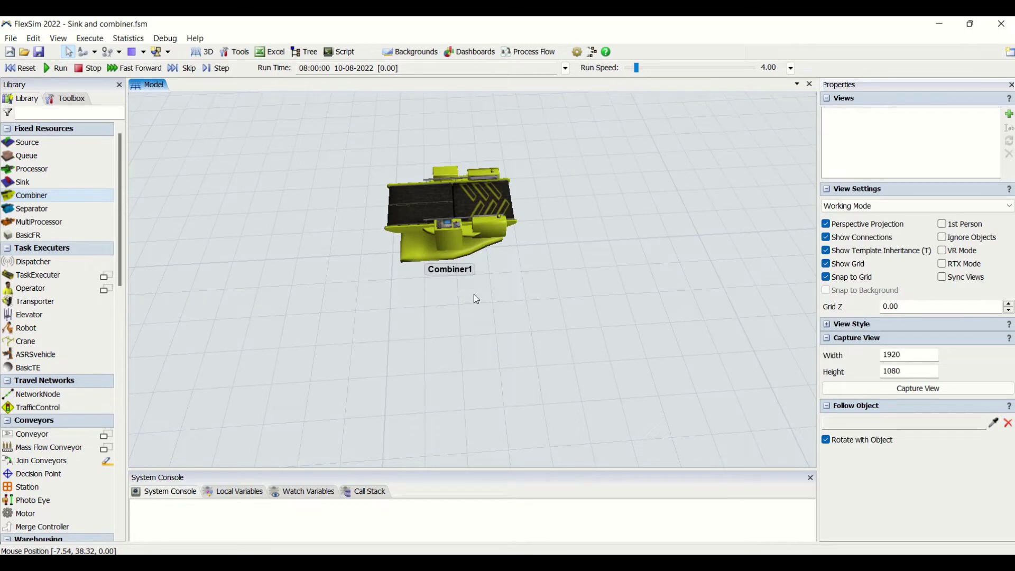
left_click(470, 221)
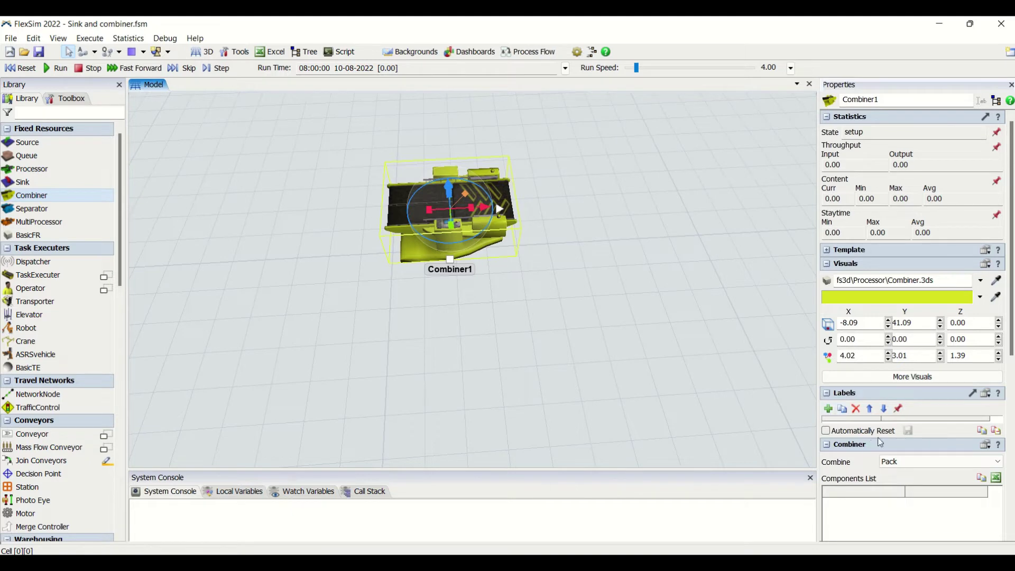
scroll(1011, 347, "down", 5)
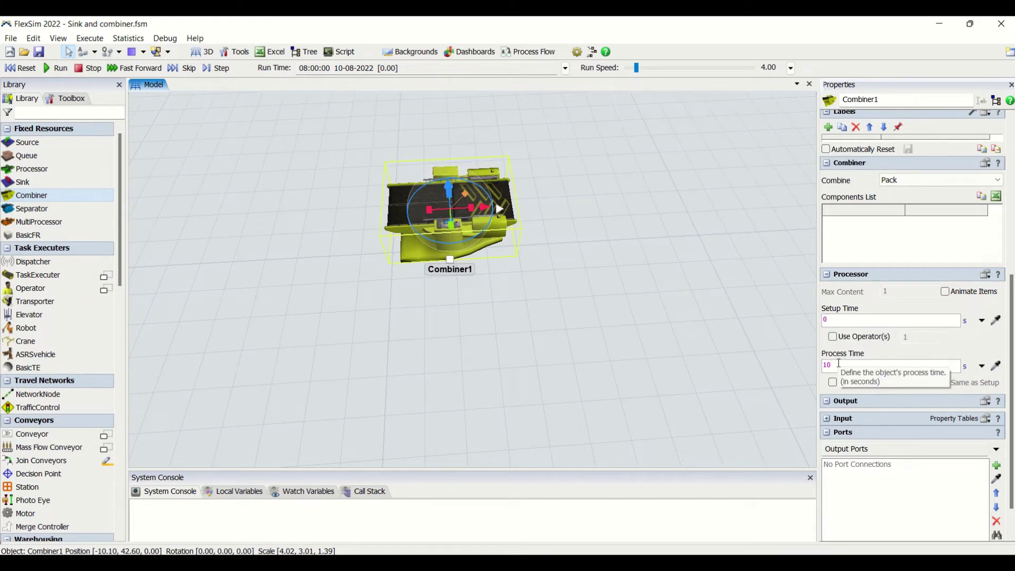
left_click(571, 266)
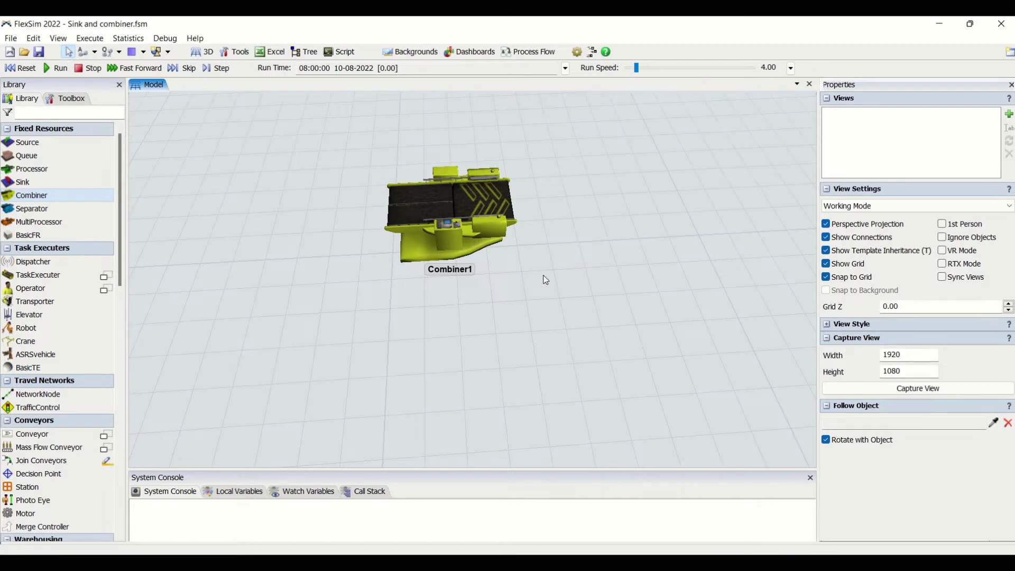
Inspect the Combiner's process time and the list of triggers that can be added to it.
left_click(471, 240)
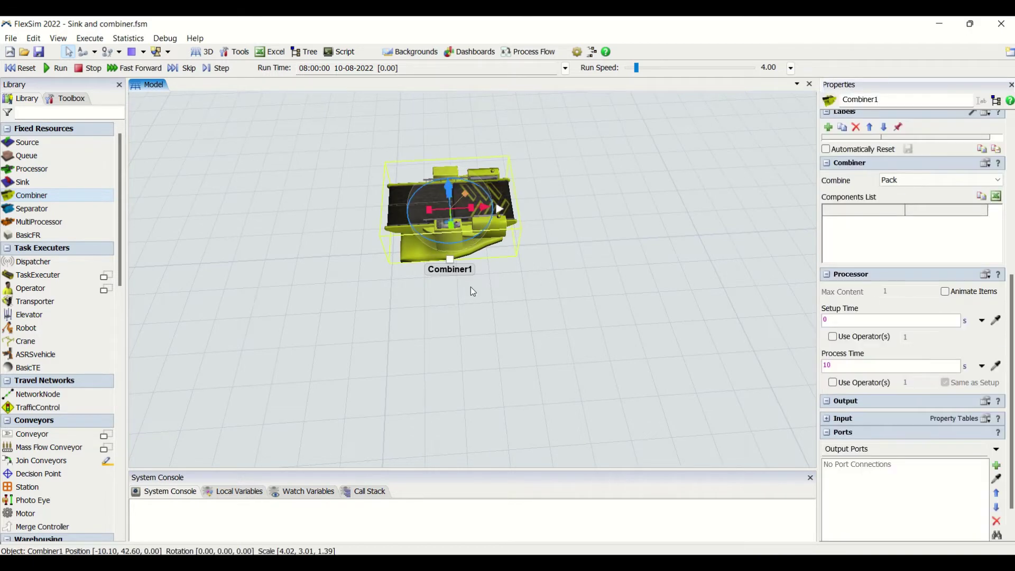
left_click(471, 287)
left_click(469, 227)
left_click(827, 433)
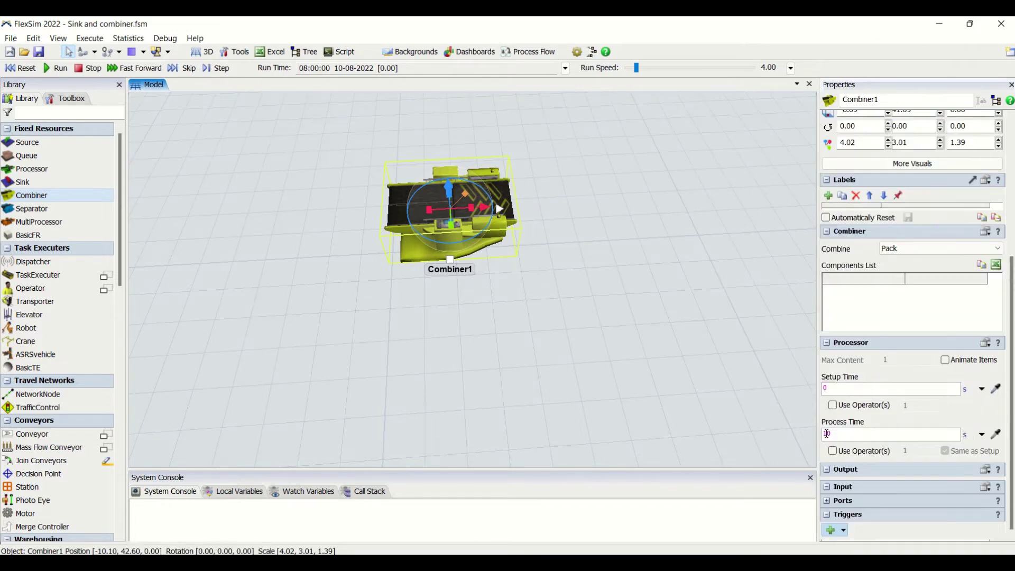
left_click(837, 528)
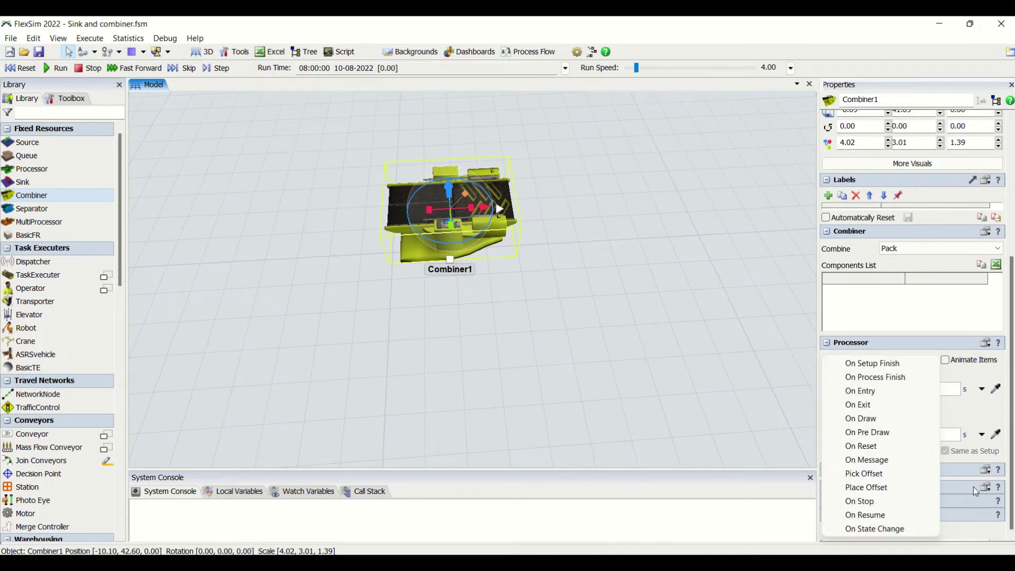
left_click(1012, 469)
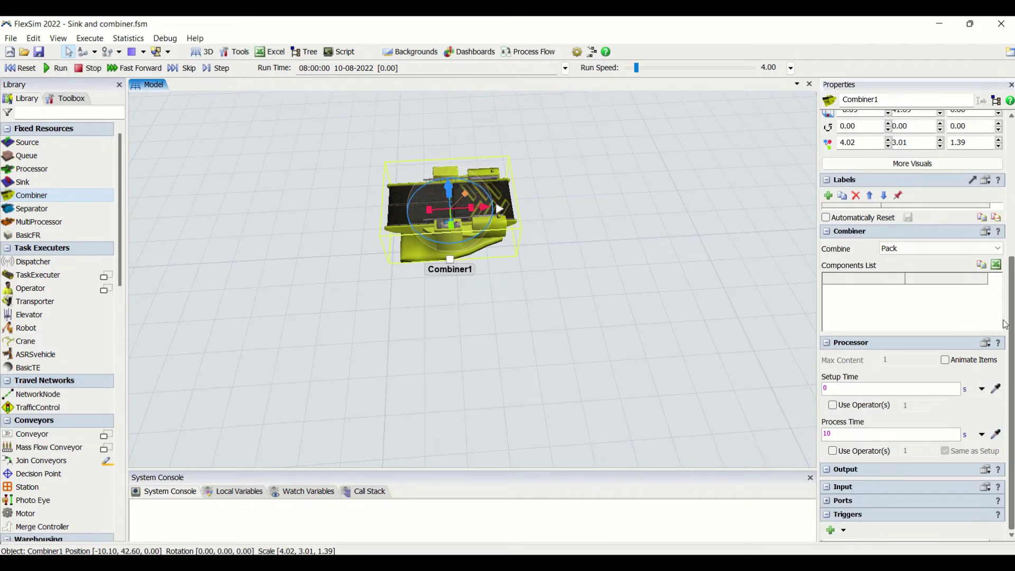
left_click(604, 316)
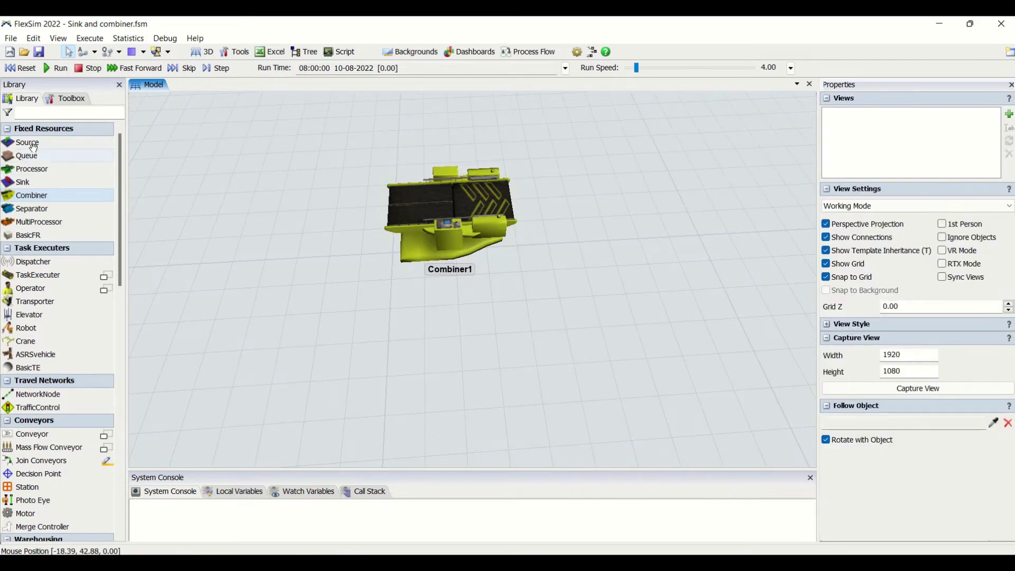
Add two Sources and a Queue beside the Combiner, and connect Source1 through the Queue to the Combiner.
left_click_drag(29, 142, 238, 174)
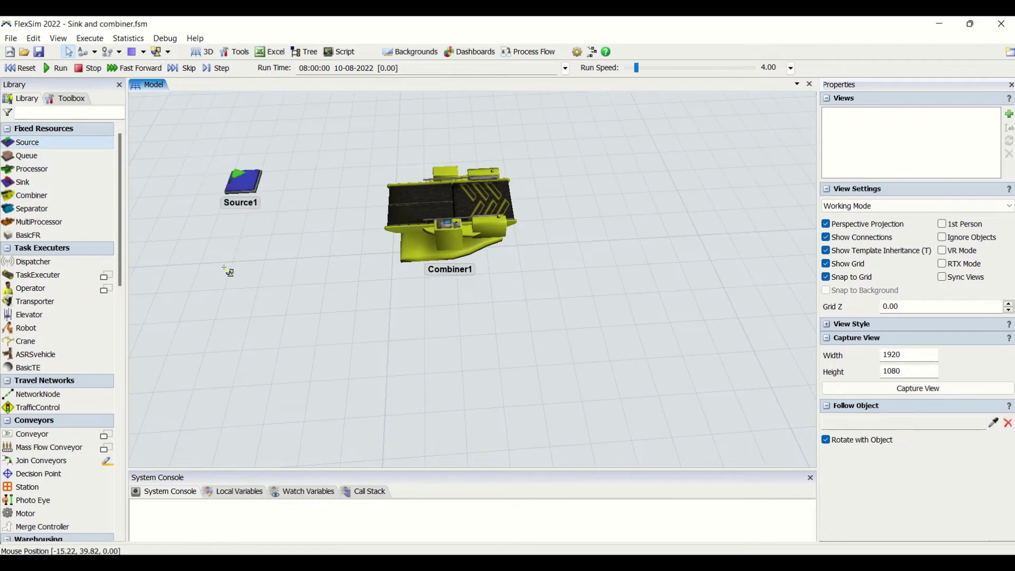
left_click(215, 271)
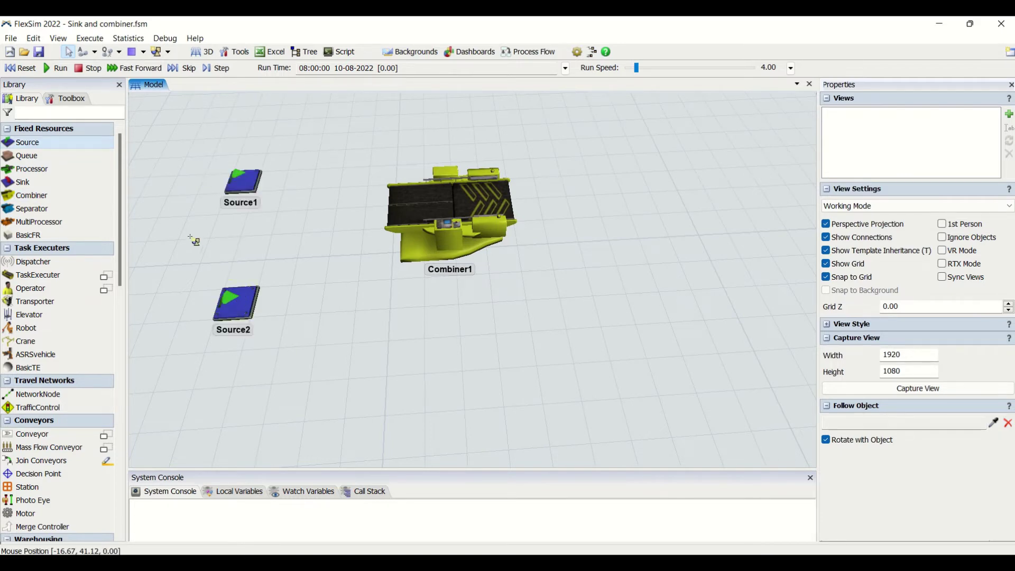
left_click_drag(41, 157, 310, 185)
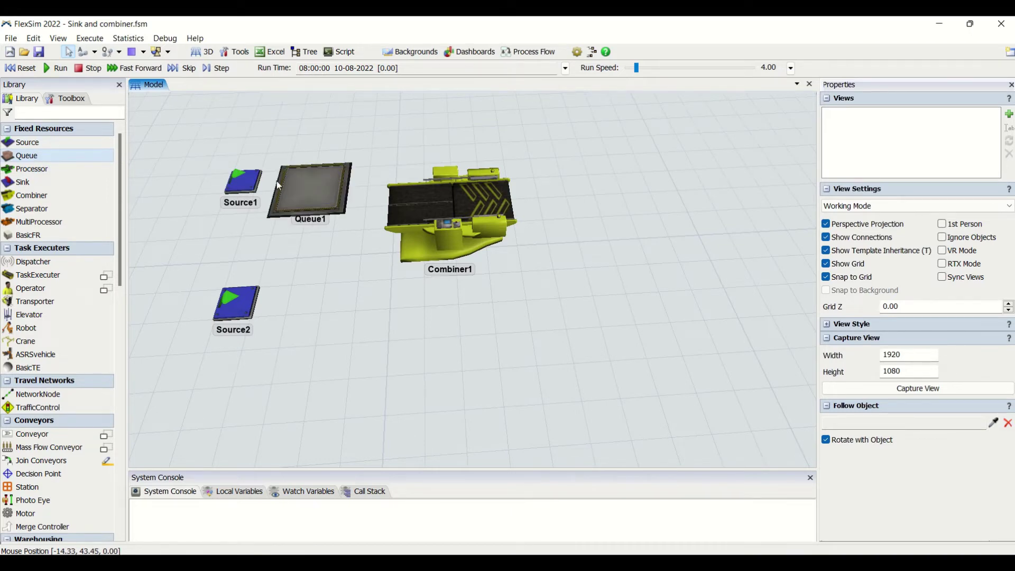
left_click_drag(245, 183, 450, 216)
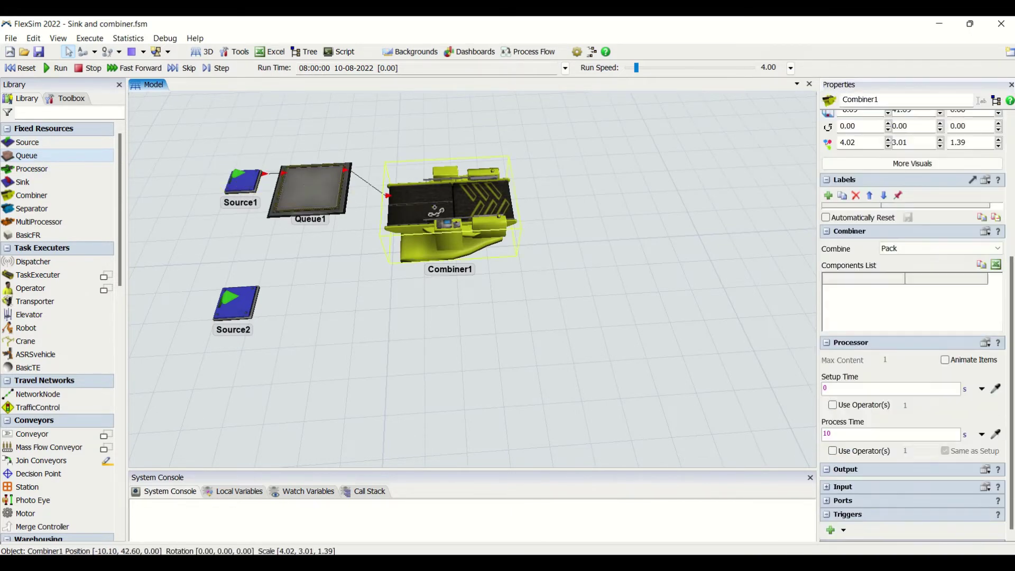
Rename the Queue between Source1 and the Combiner as Box.
left_click(312, 187)
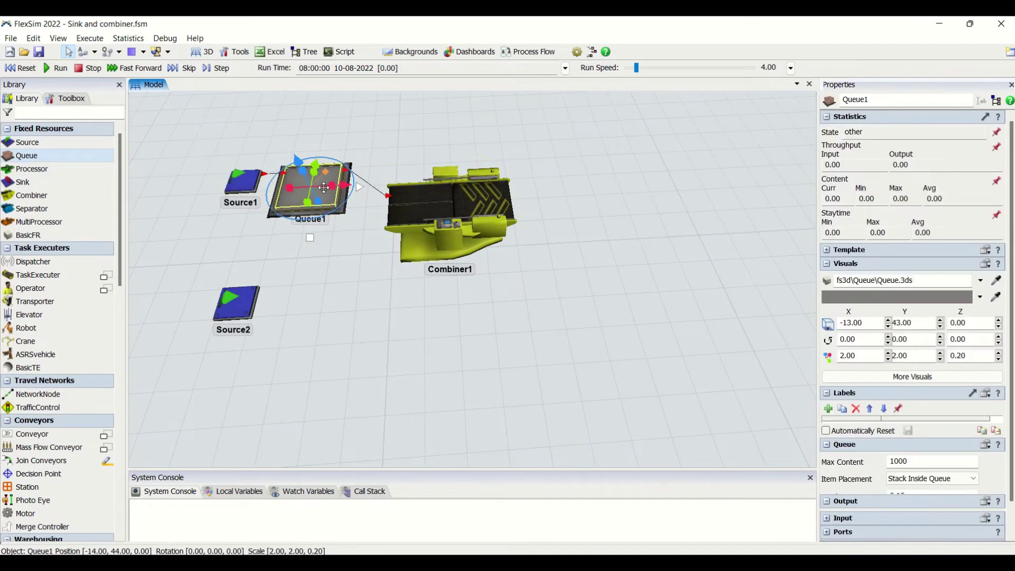
double_click(877, 100)
type("Boc")
left_click(250, 334)
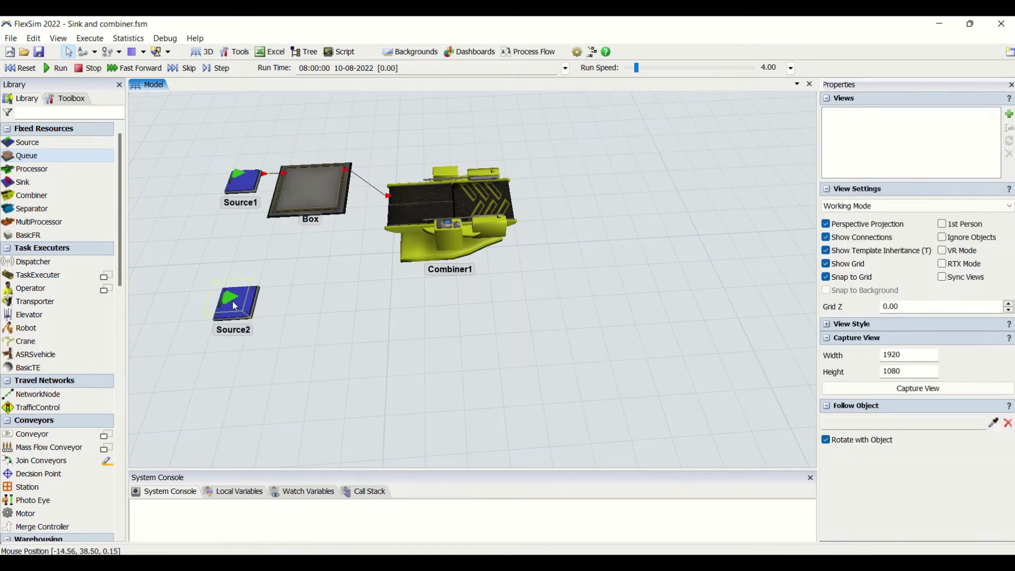
Add a second Queue after Source2 and connect Source2 through it to the Combiner.
left_click(235, 305)
double_click(315, 297)
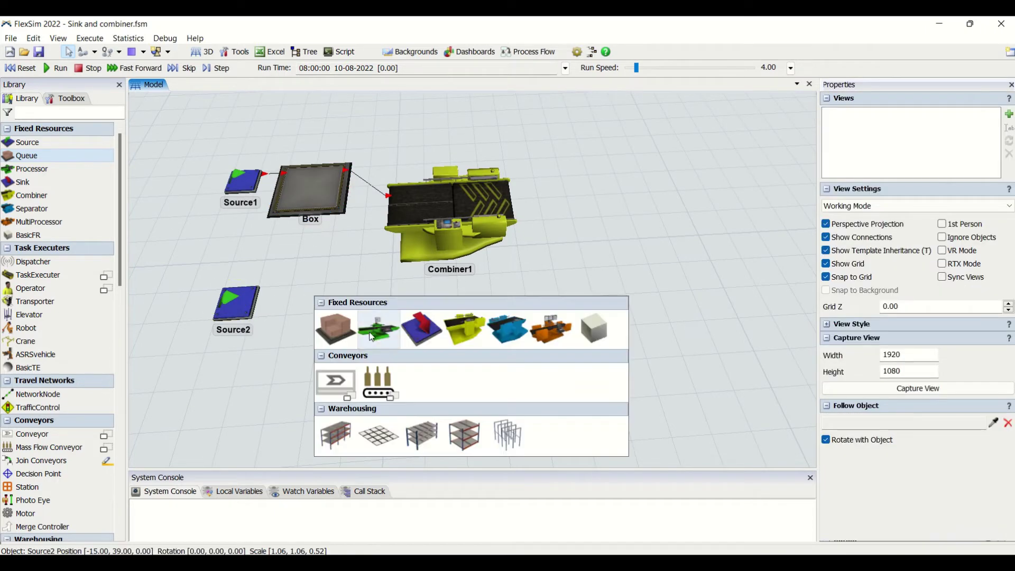
left_click(370, 330)
left_click_drag(348, 336, 450, 222)
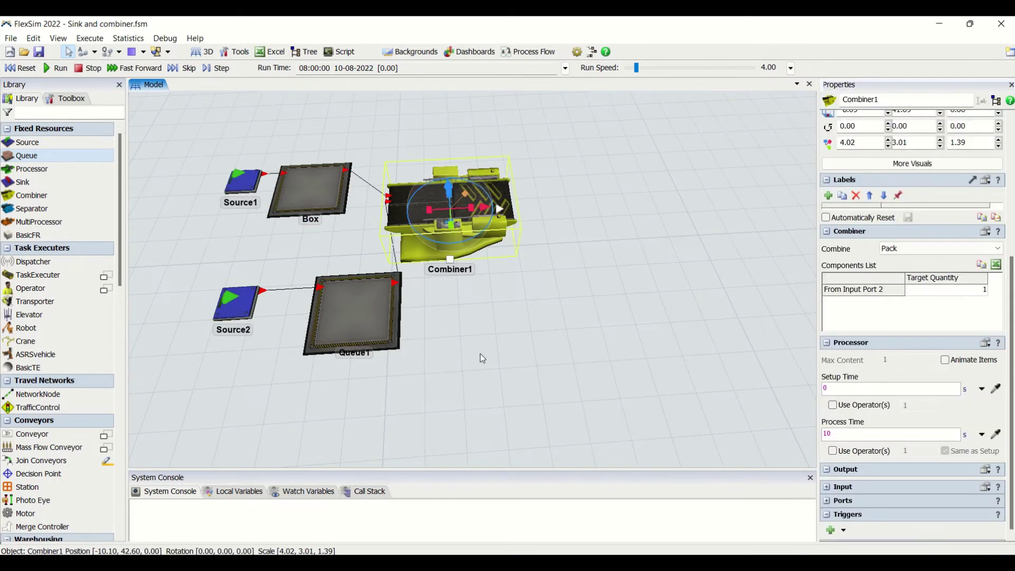
Shift the second Queue and Source2 away from the Combiner, and rename that Queue as Pallet.
left_click_drag(369, 326, 334, 318)
left_click_drag(236, 307, 200, 309)
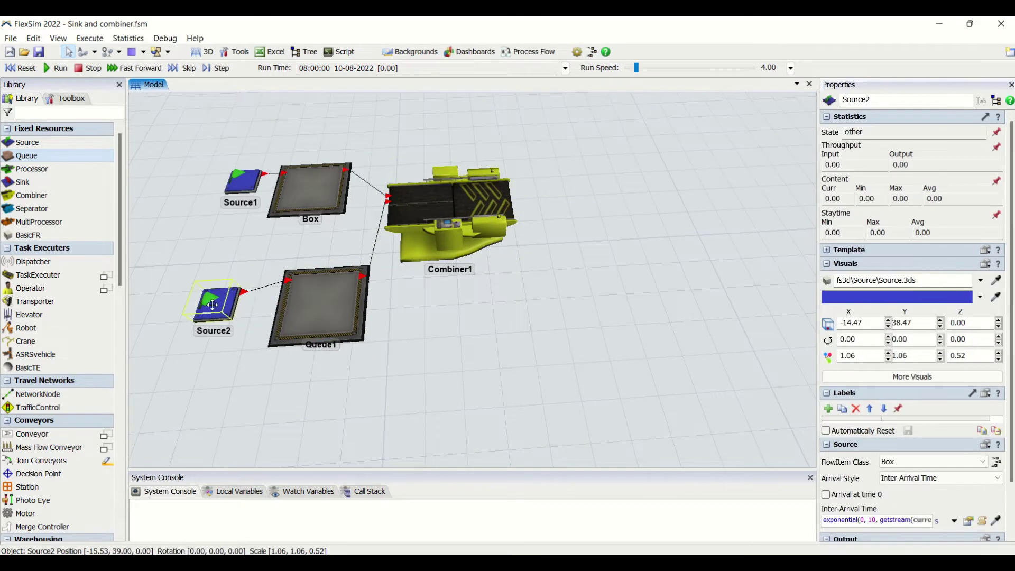
left_click(272, 328)
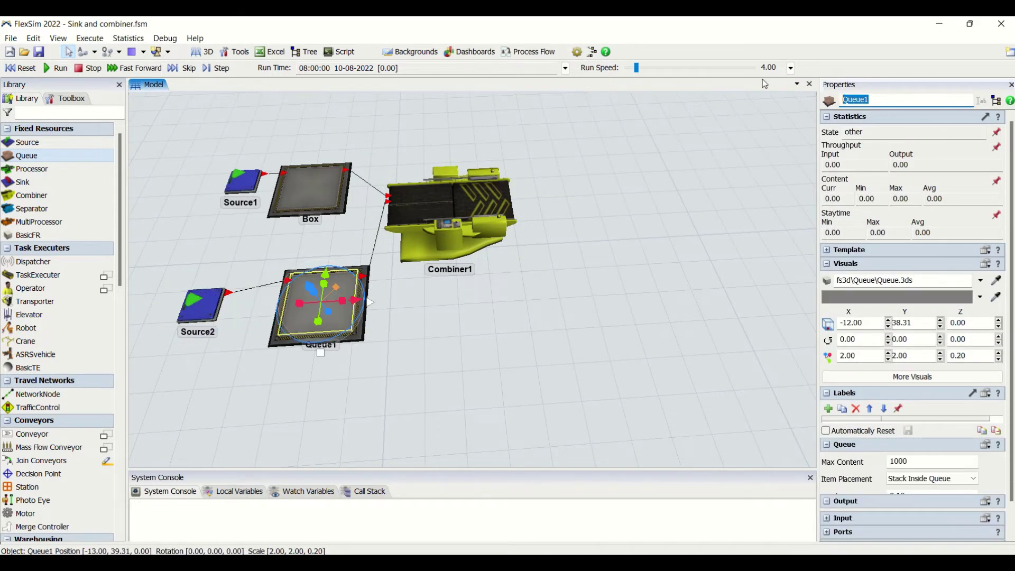
type("Pallet")
Enable arrival at time 0 for Source1 and set its inter-arrival time to 2 s.
left_click(242, 181)
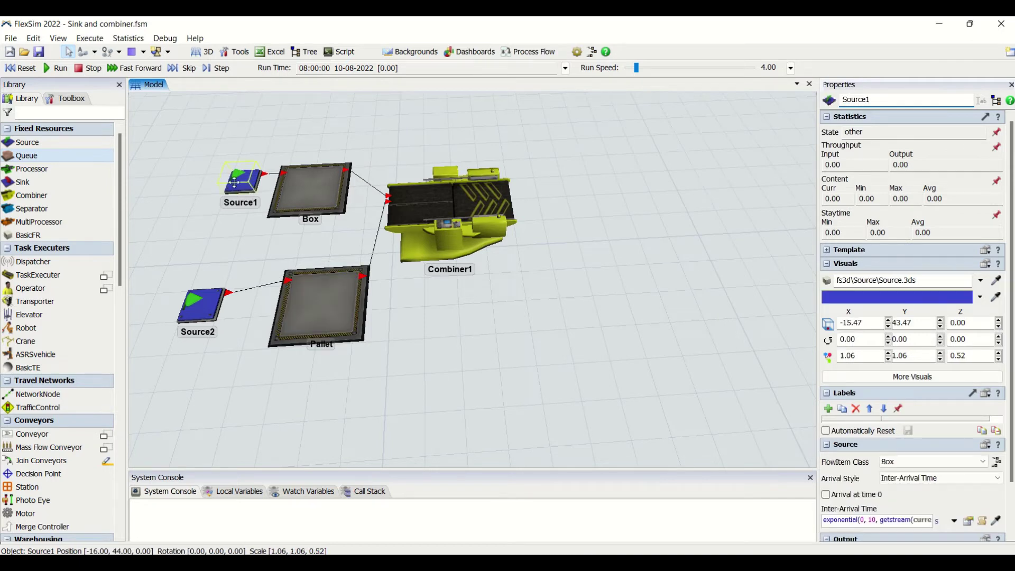
left_click(825, 495)
left_click(834, 521)
key("ctrl+a")
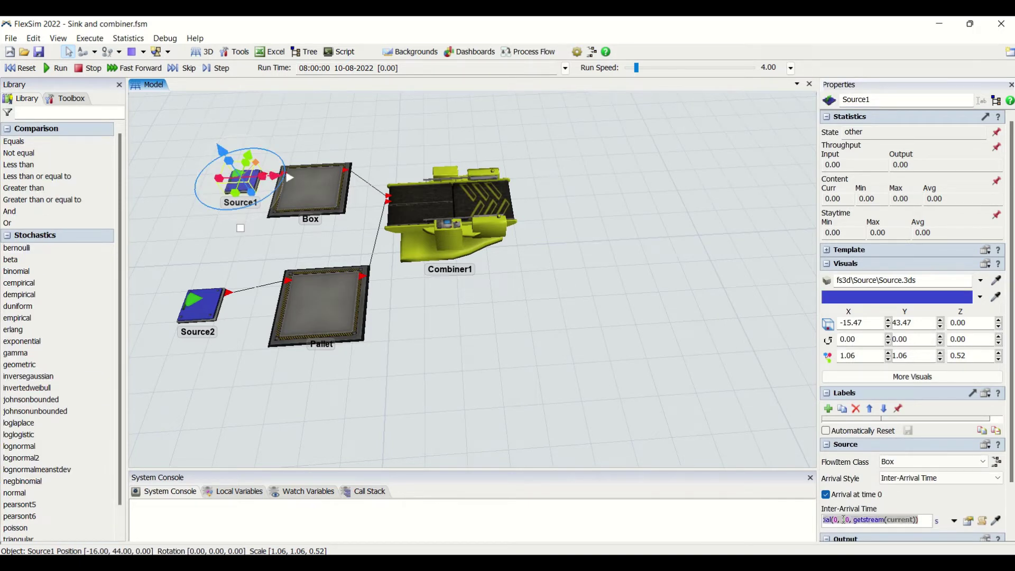
type("2")
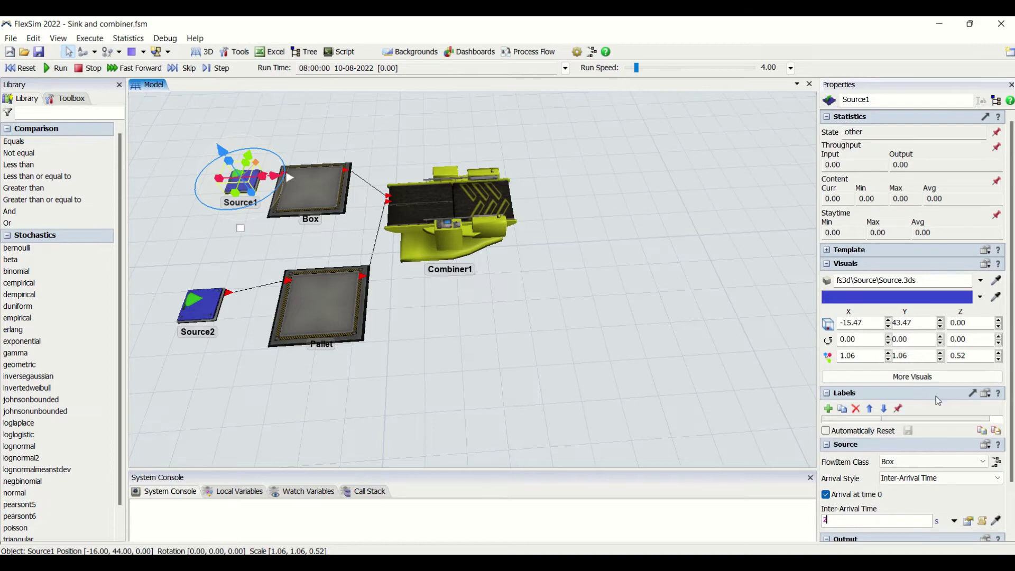
Enable arrival at time 0 for Source2 and set its inter-arrival time to 10 s.
left_click(199, 311)
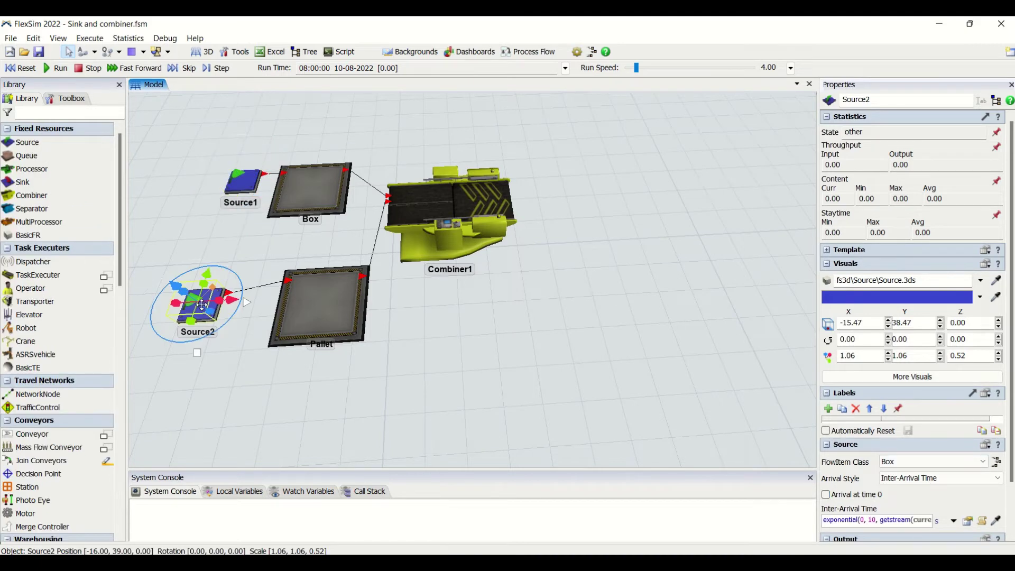
left_click(845, 497)
left_click(846, 519)
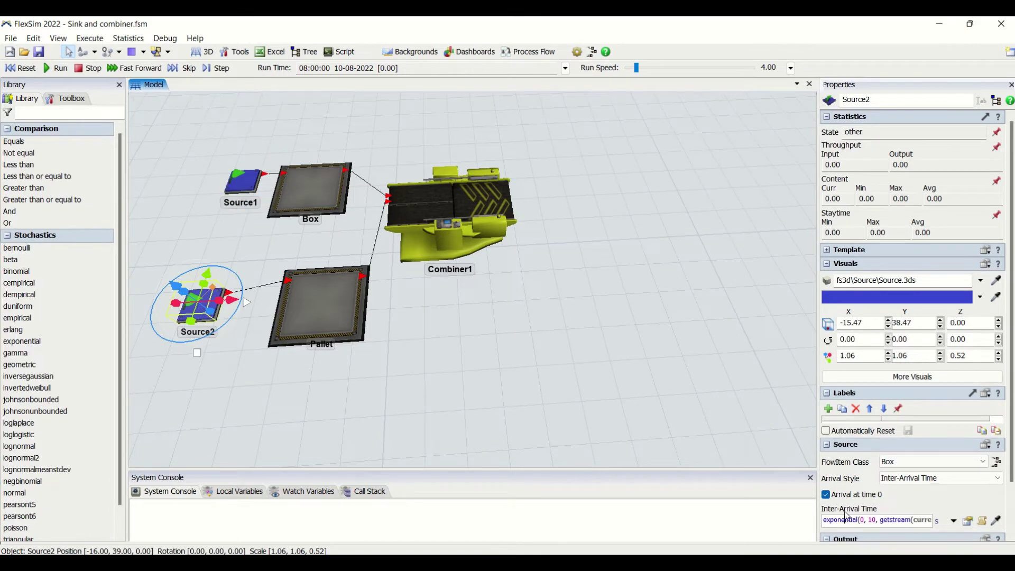
key("ctrl+a")
type("10")
left_click(452, 355)
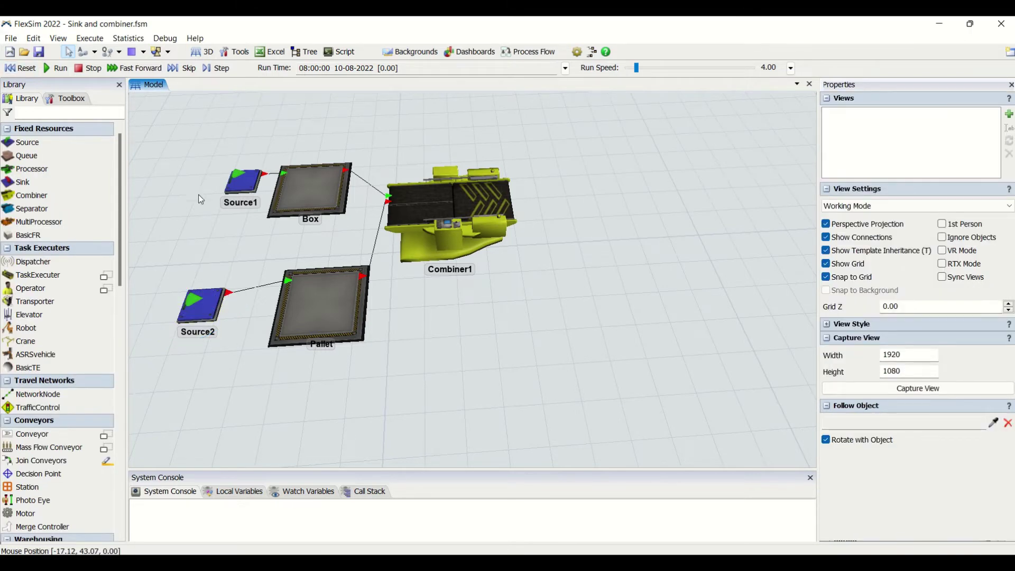
Set Source2's flow item class to Pallet and reset the model.
left_click(244, 181)
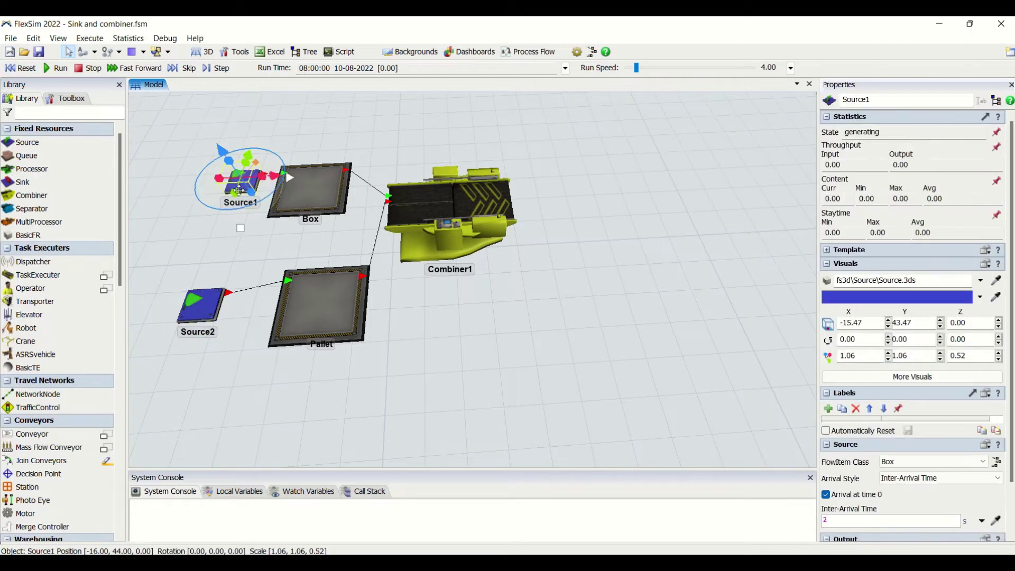
left_click(225, 307)
left_click(891, 461)
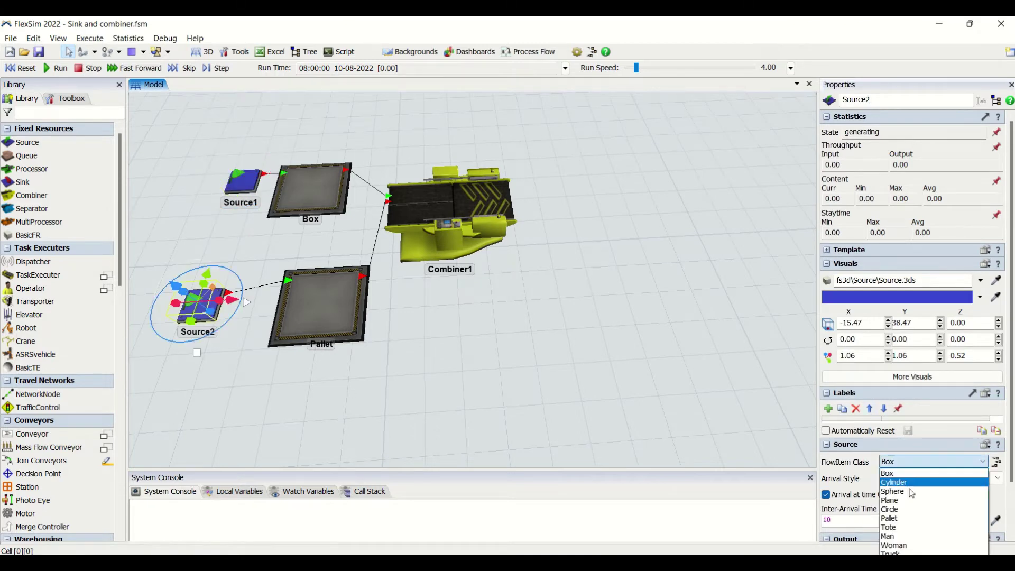
left_click(908, 523)
left_click(489, 368)
left_click(35, 73)
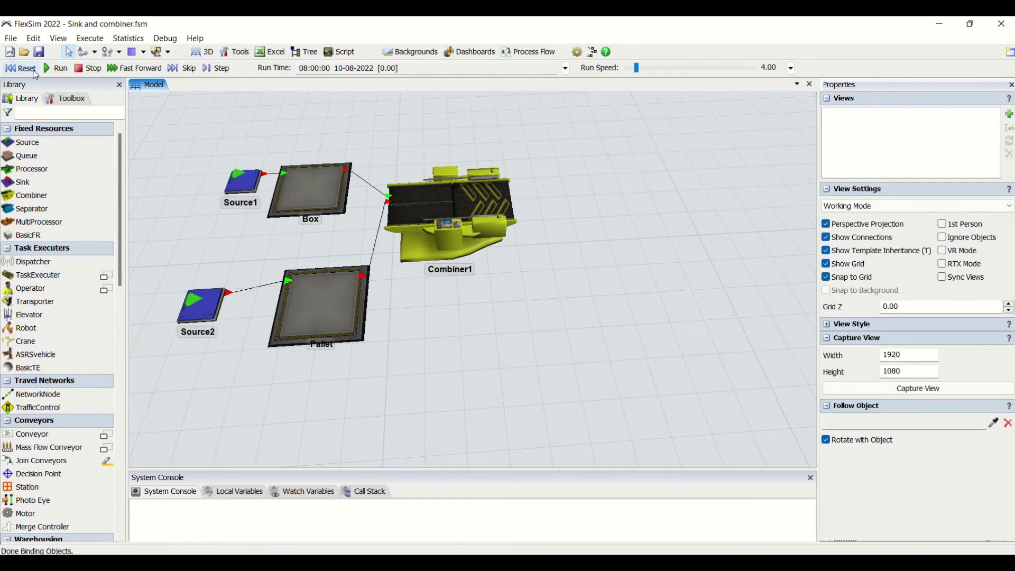
Examine the Combiner's combine mode options, components list and the order of its input port connections.
left_click(433, 221)
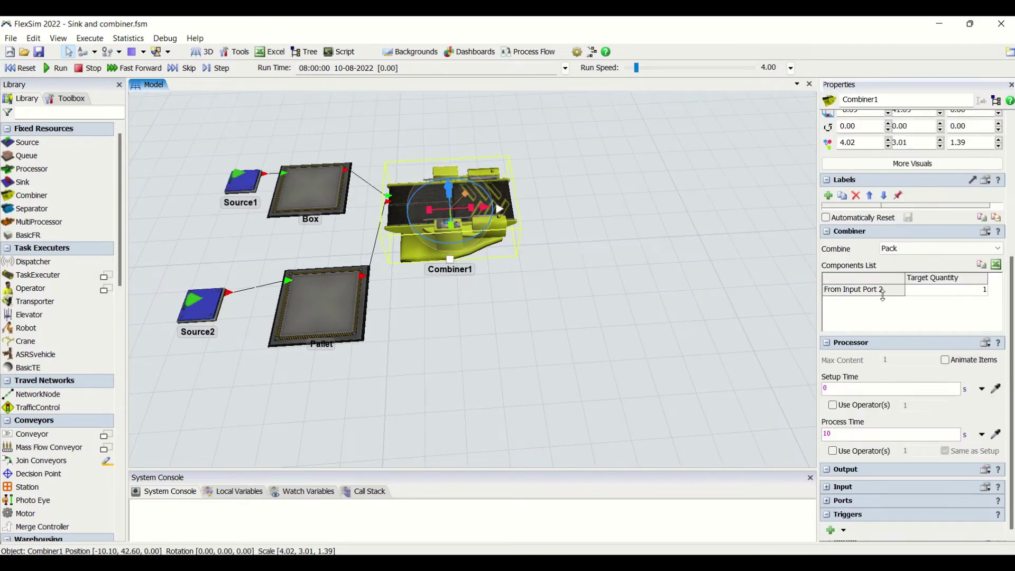
left_click(916, 248)
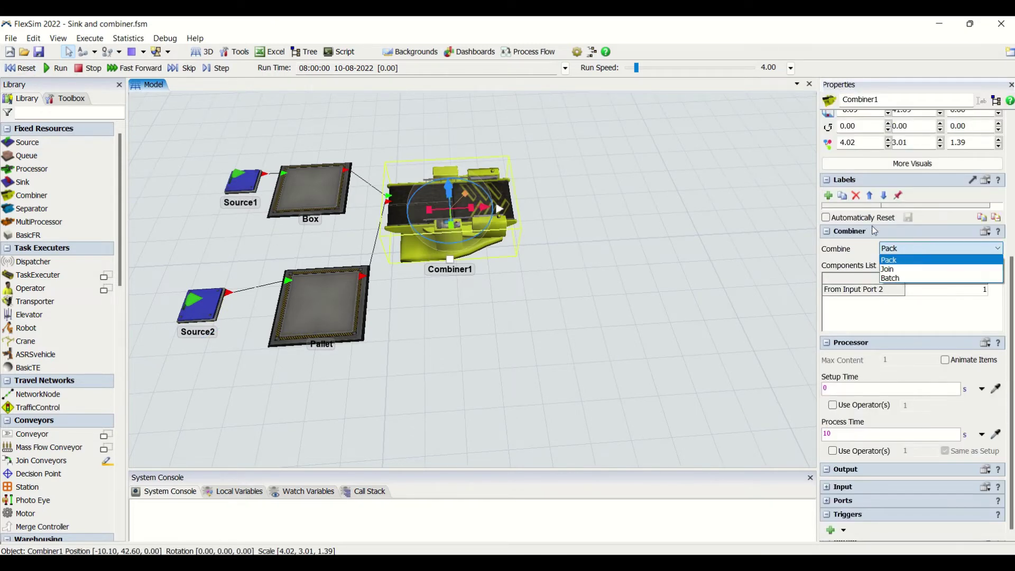
left_click(832, 246)
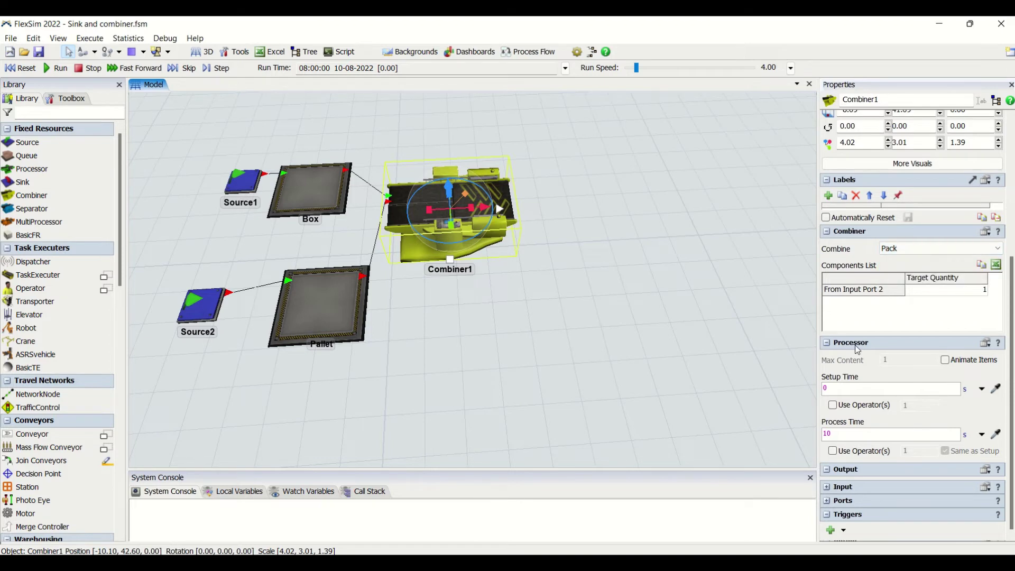
left_click(843, 501)
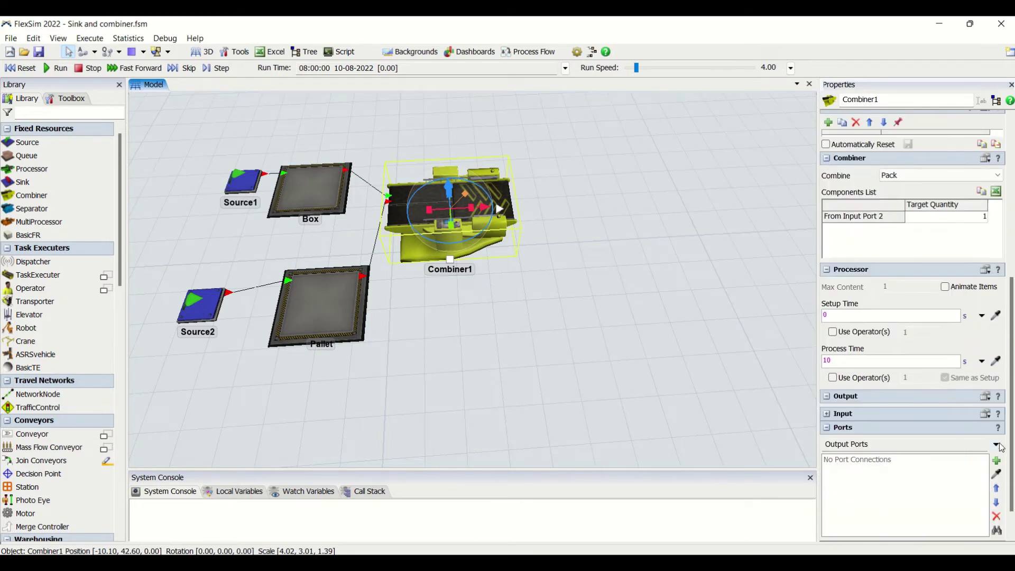
left_click(1000, 447)
left_click(959, 460)
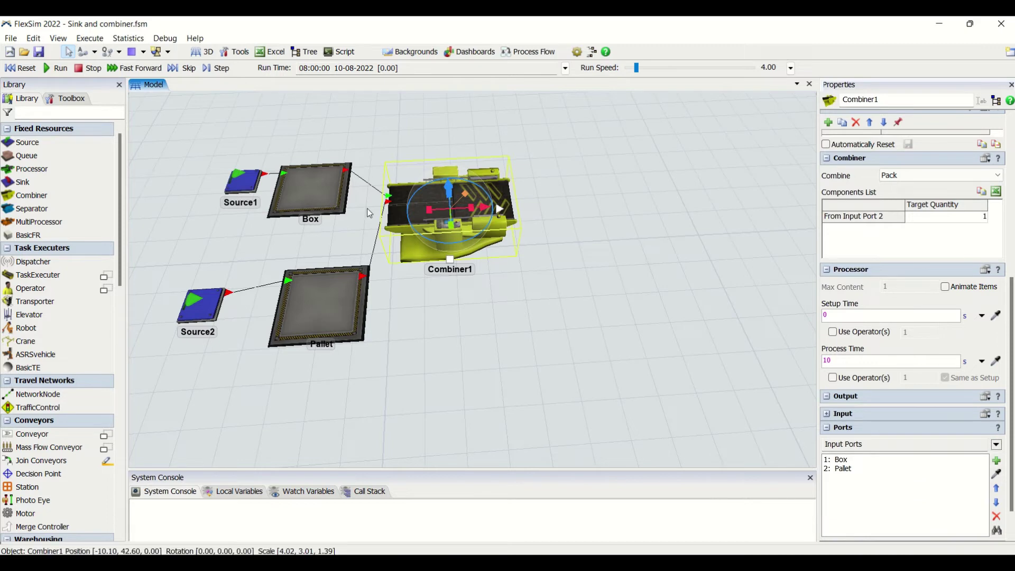
left_click(845, 461)
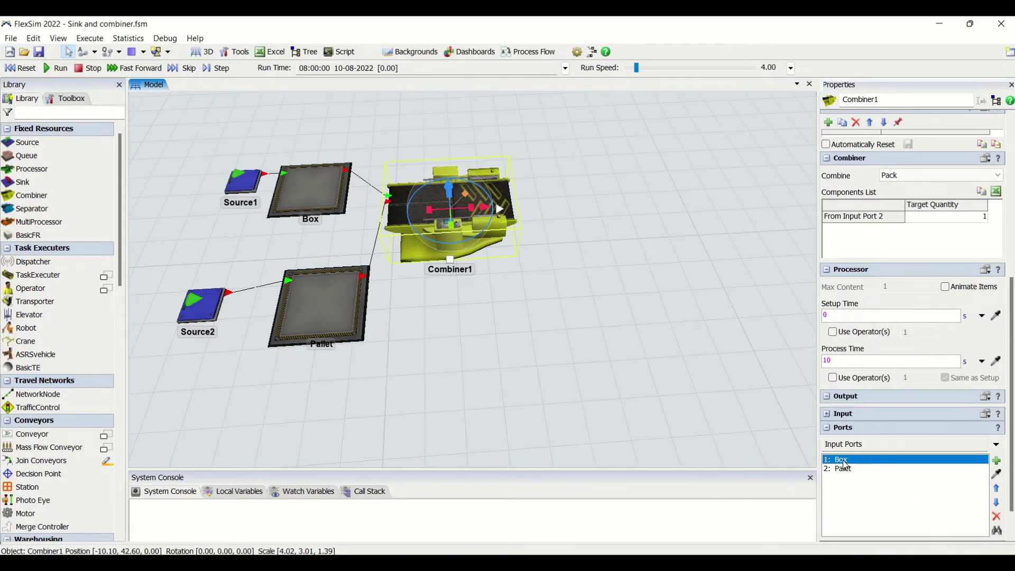
left_click(848, 471)
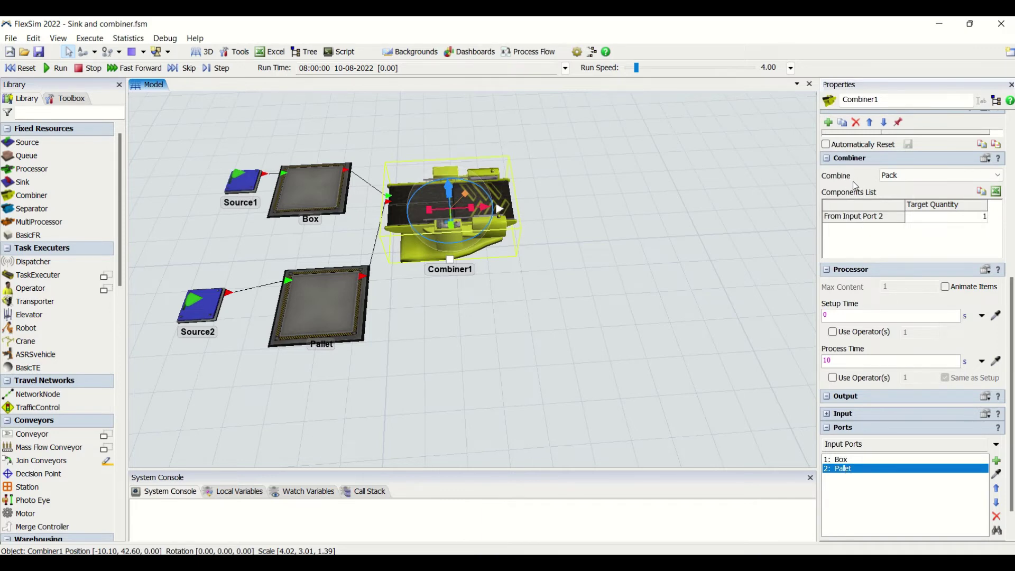
Review the Combiner's combine mode options and keep the mode set to Pack.
left_click(918, 177)
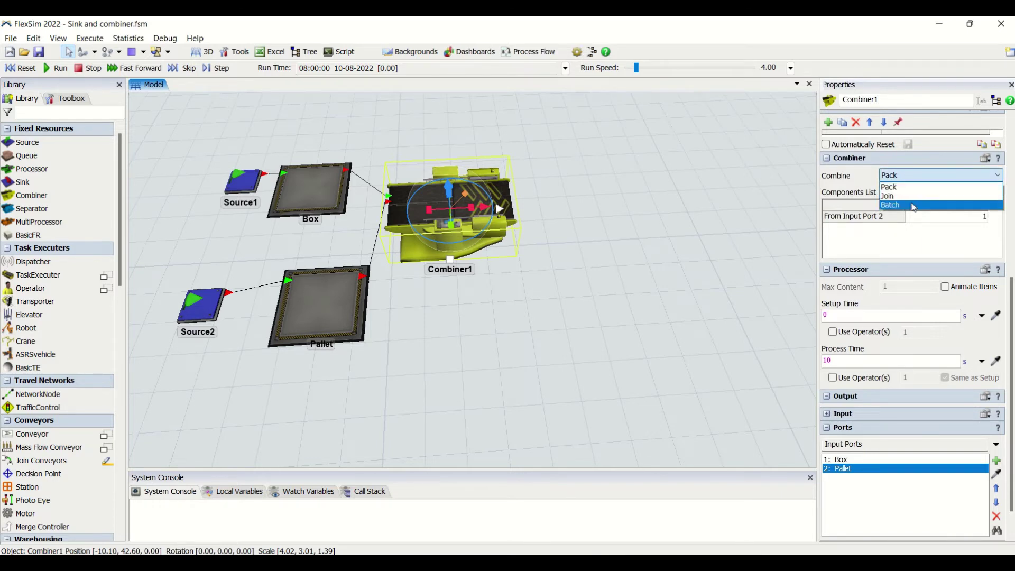
left_click(882, 186)
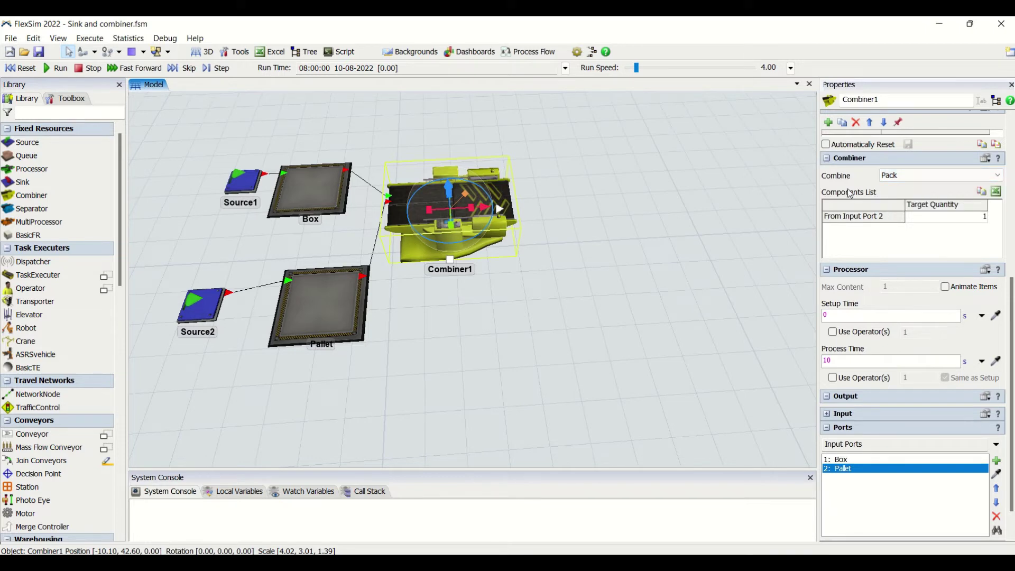
left_click(996, 191)
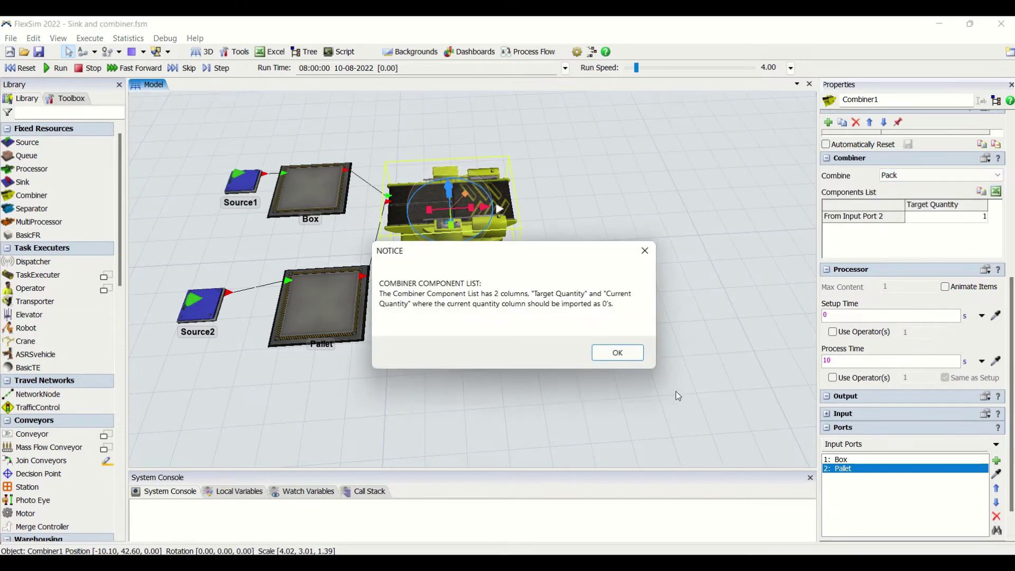
left_click(645, 251)
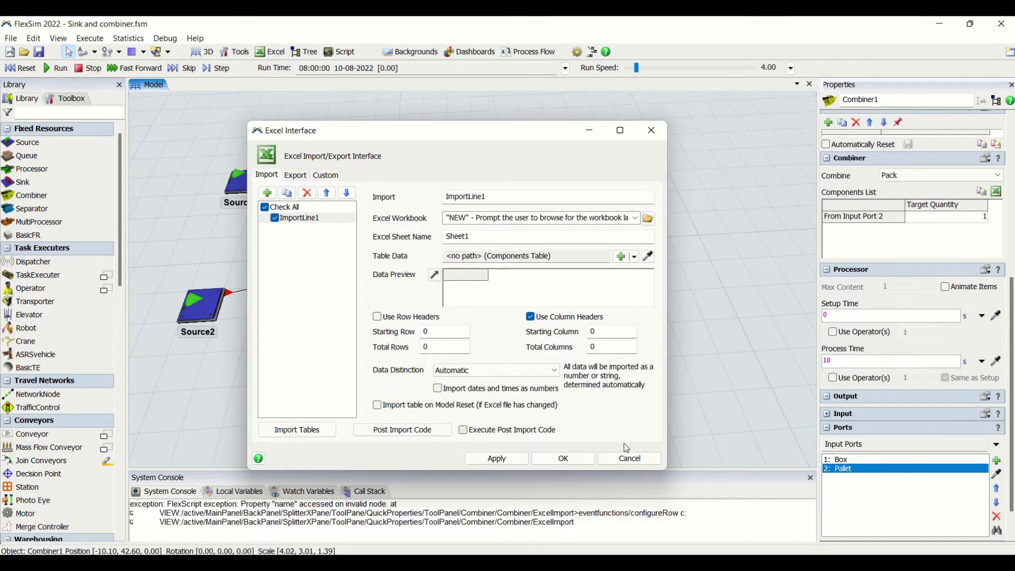
left_click(626, 460)
Set the Combiner's target quantity from input port 2 to 10 in the components list.
key("ctrl+a")
key("Delete")
left_click(941, 217)
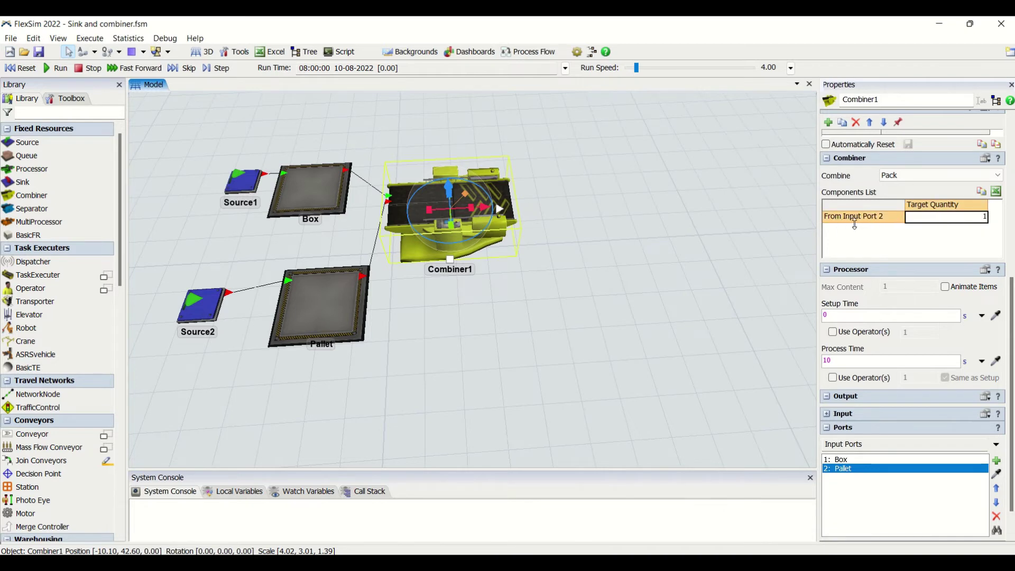
double_click(964, 217)
key("Return")
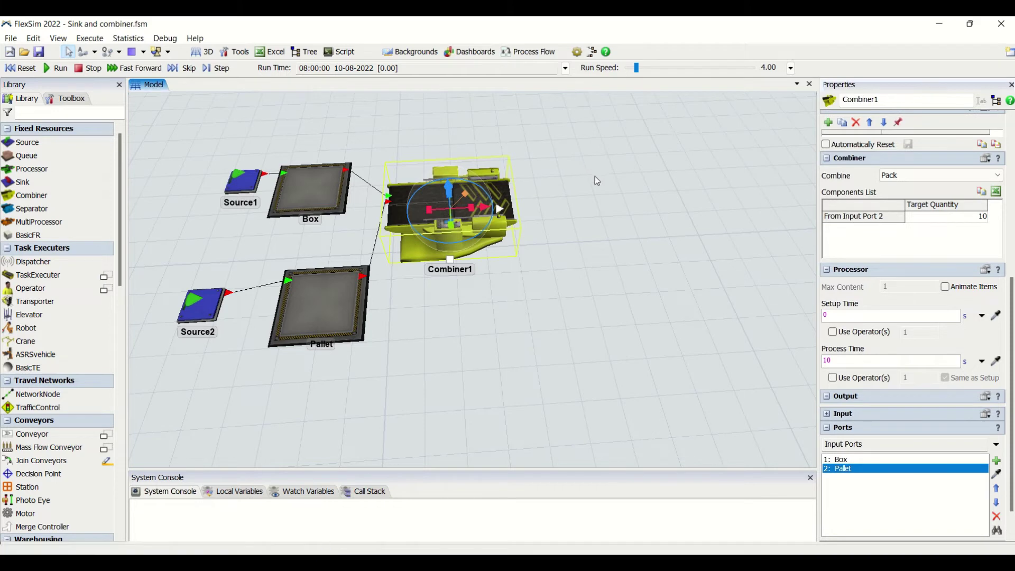
left_click(973, 222)
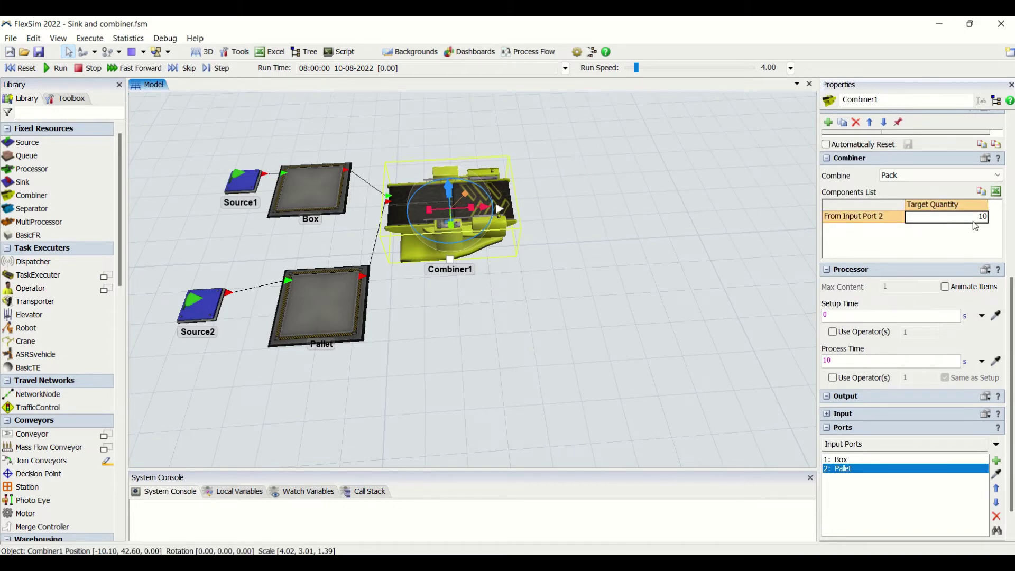
Reorder the Combiner's input ports so that Pallet is port 1 and Box is port 2.
left_click(857, 460)
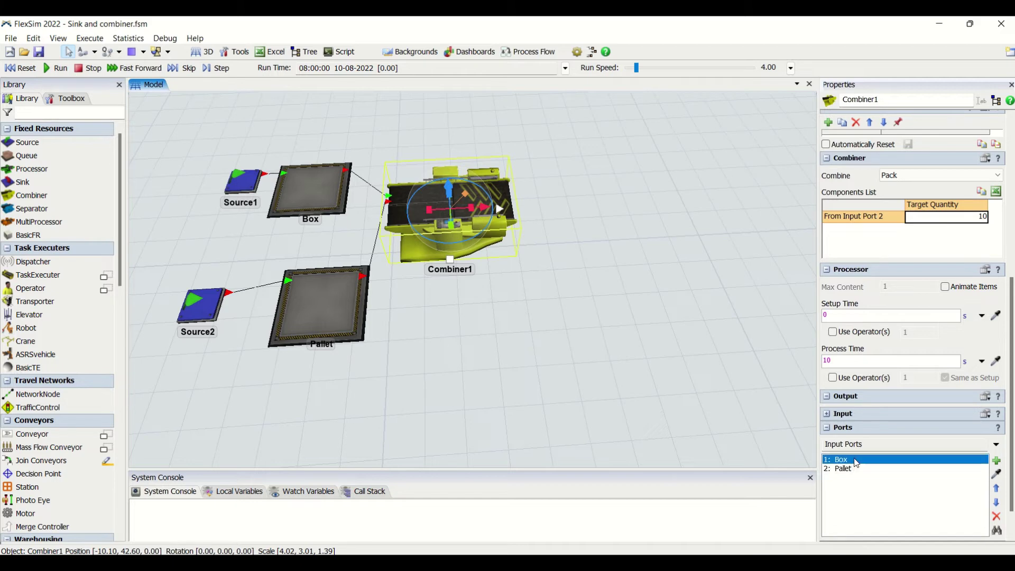
left_click(996, 503)
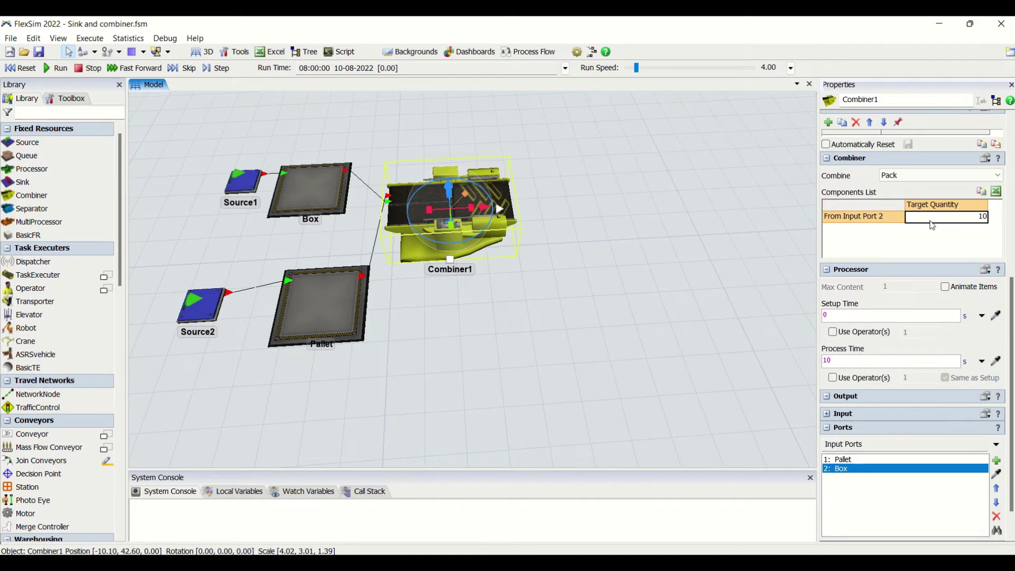
left_click(862, 460)
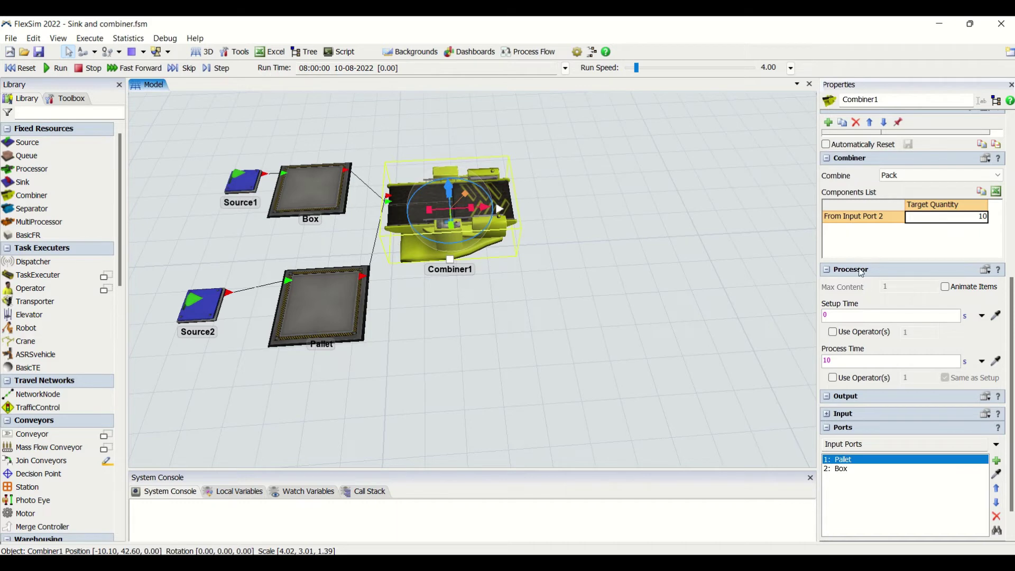
left_click(855, 469)
left_click(857, 461)
left_click(852, 470)
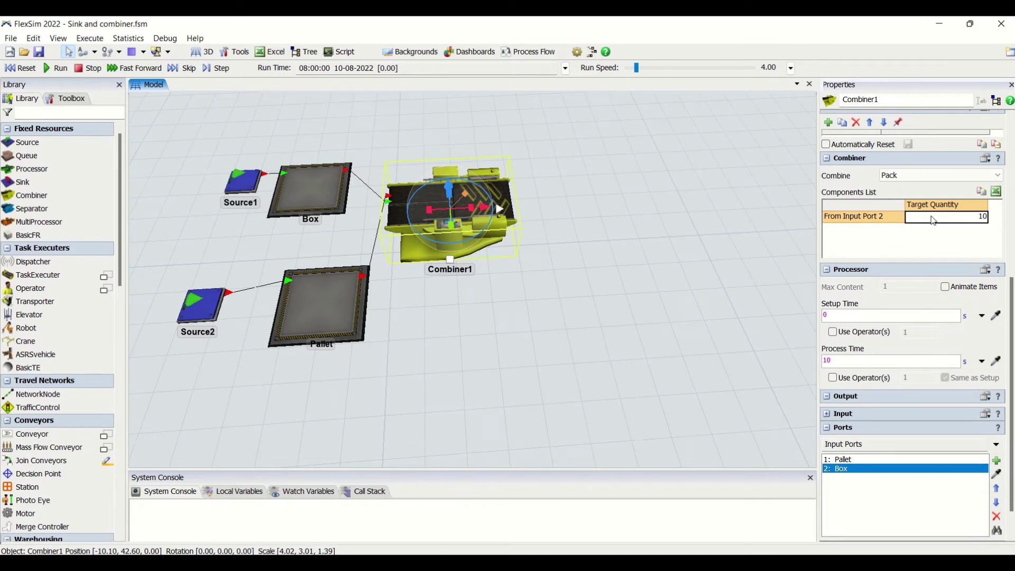
Add a Queue downstream of the Combiner and connect the Combiner's output to it.
left_click(523, 221)
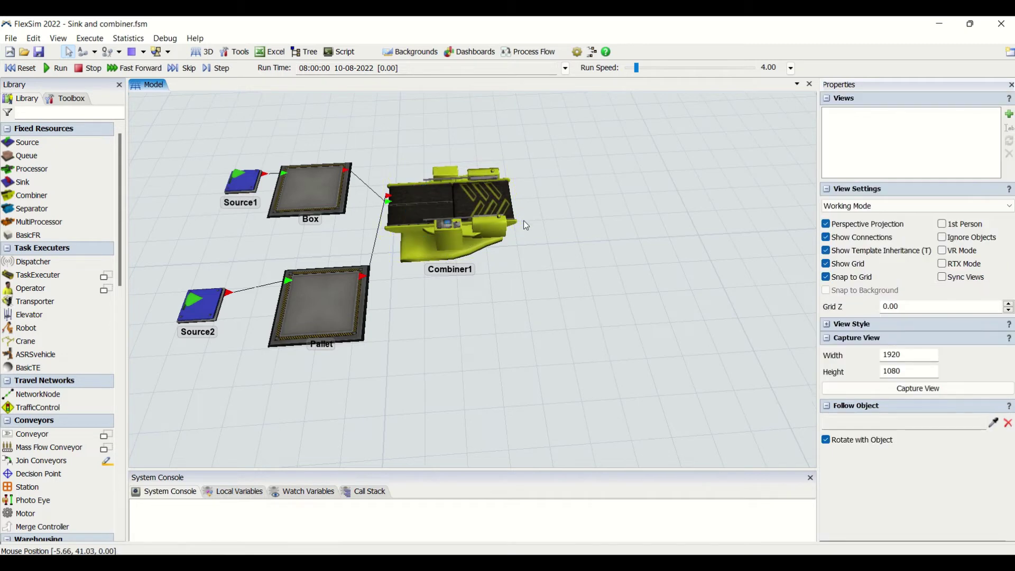
left_click(497, 217)
double_click(658, 213)
left_click(688, 238)
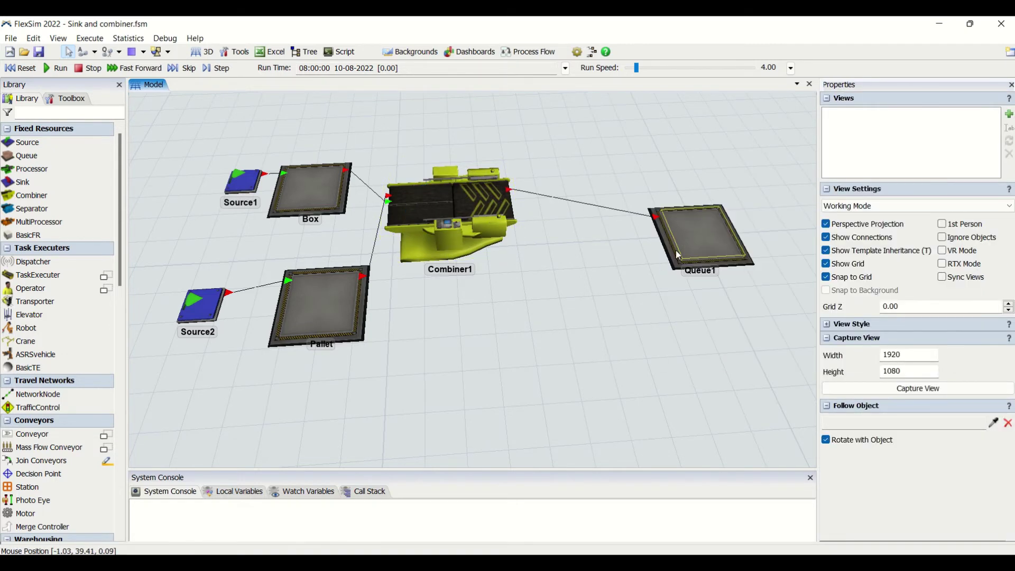
left_click_drag(692, 337, 686, 330)
left_click(706, 224)
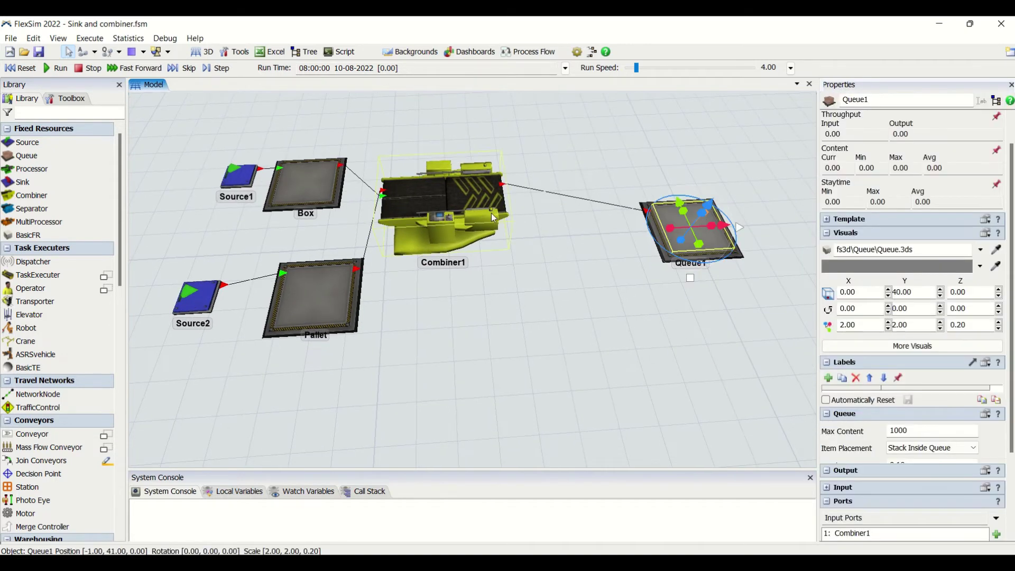
Reset and run the model, and slow the run speed to 0.84.
left_click(485, 214)
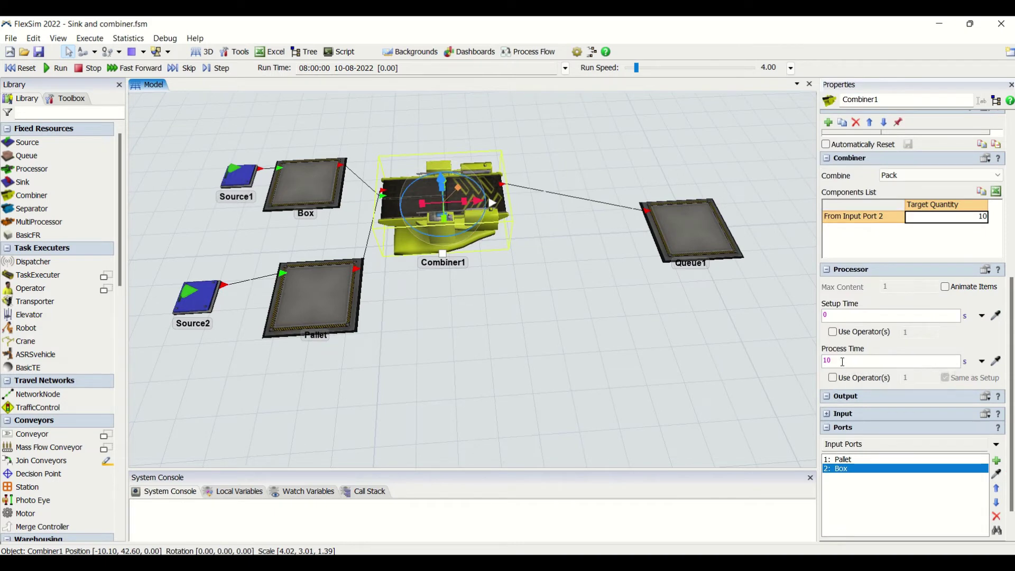
left_click(514, 296)
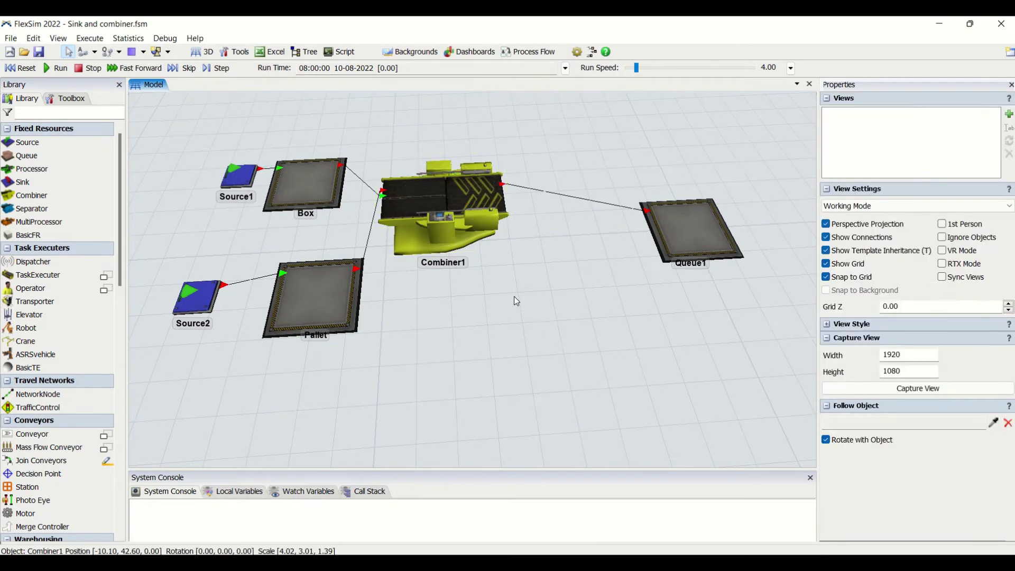
left_click(472, 219)
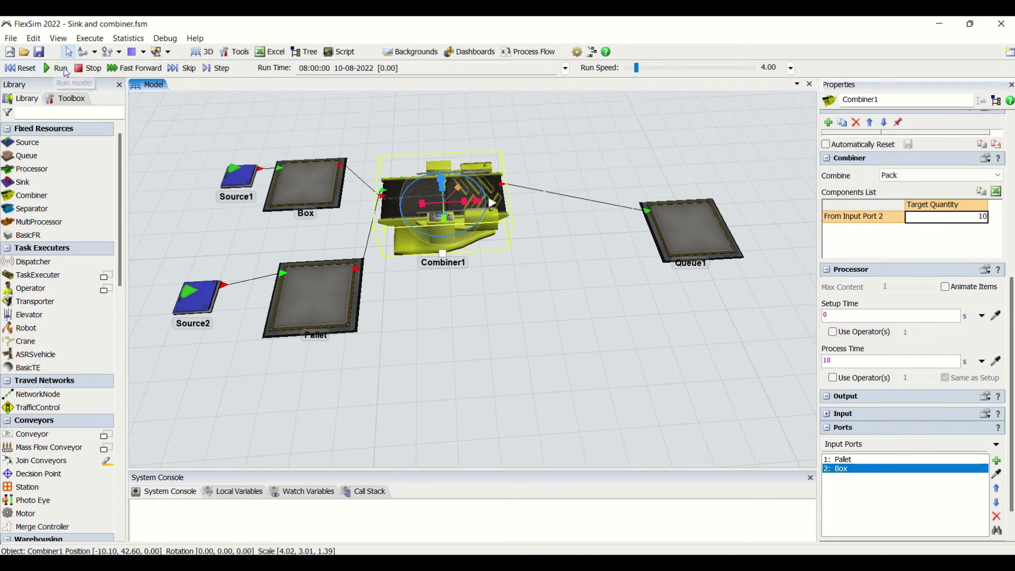
left_click(60, 69)
left_click(524, 233)
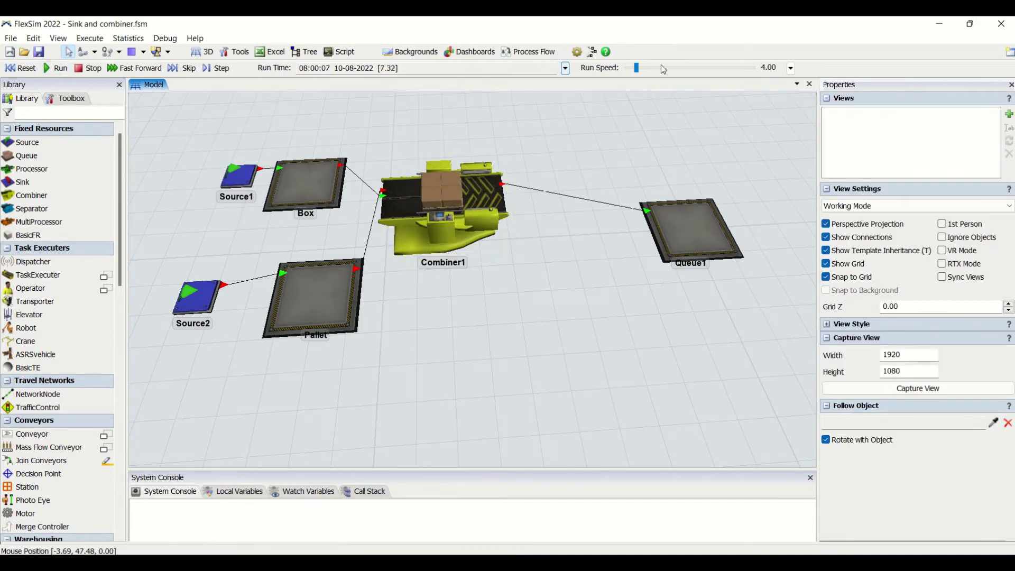
left_click_drag(637, 70, 632, 69)
Examine up close how the Combiner stacks the boxes on the pallet during the run.
right_click_drag(611, 138, 461, 320)
scroll(426, 202, "up", 5)
right_click_drag(425, 202, 410, 283)
left_click(338, 227)
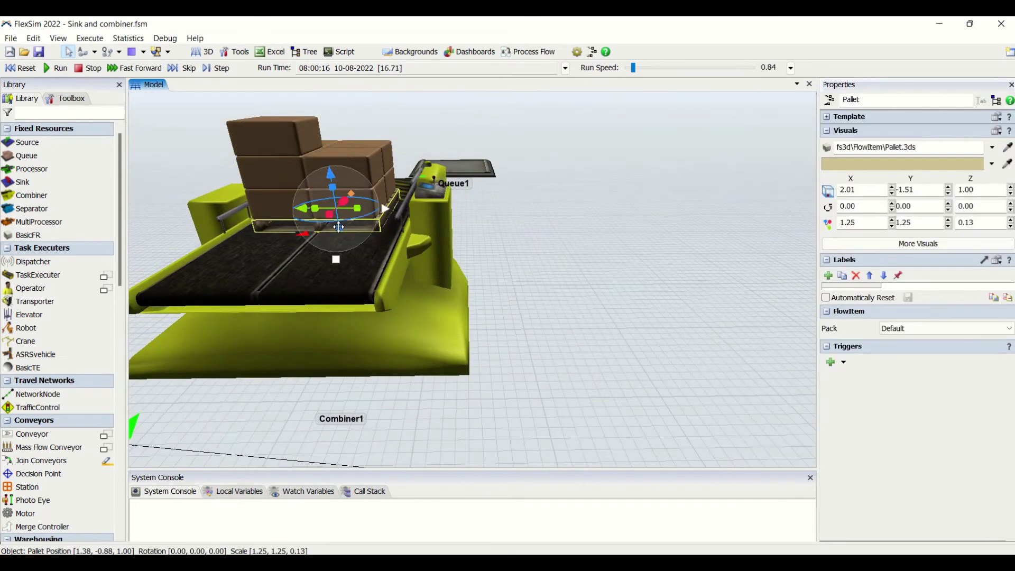
left_click(465, 255)
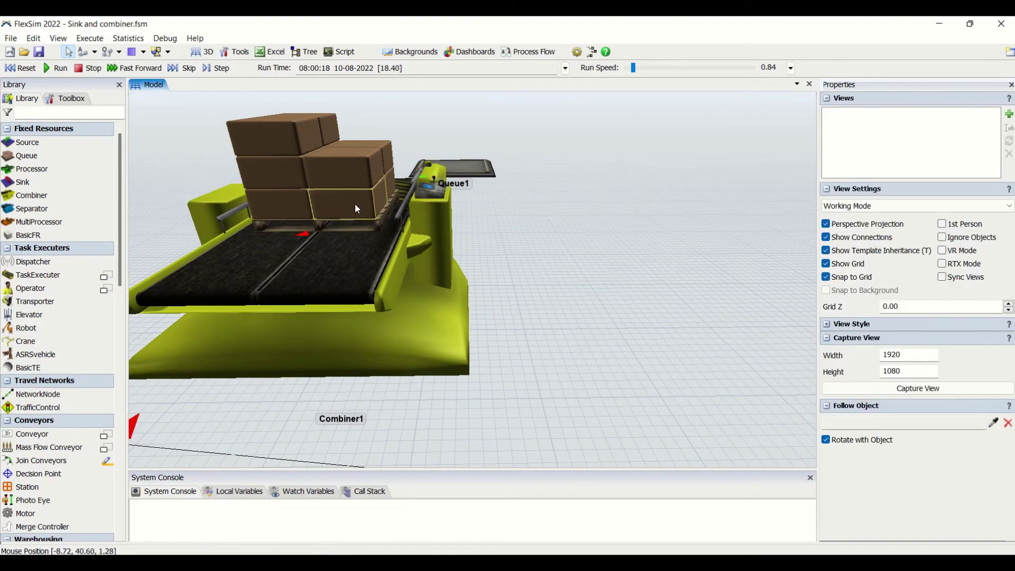
mouse_move(607, 297)
right_mouse_down()
mouse_move(587, 308)
mouse_move(606, 302)
right_mouse_up()
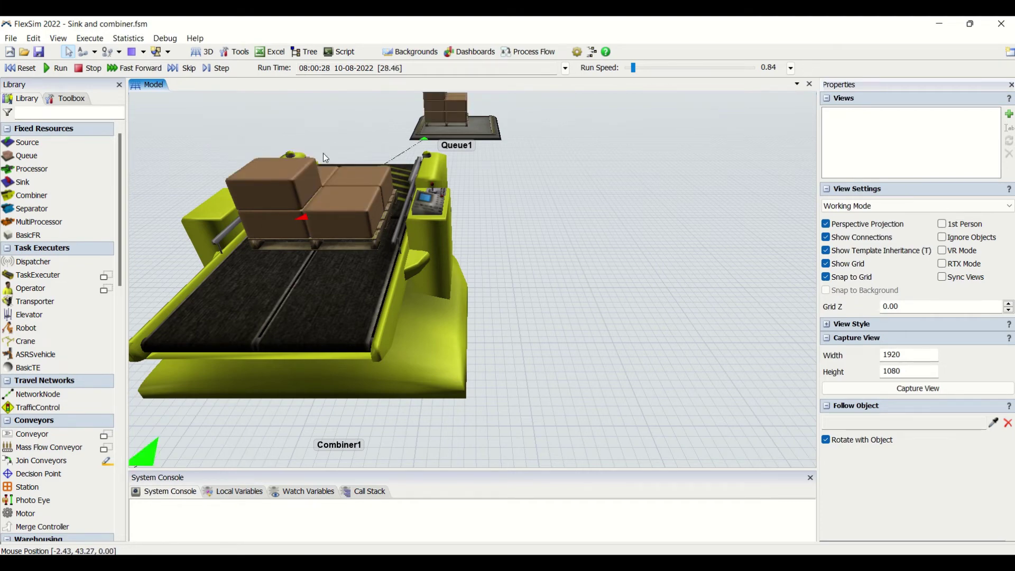
Inspect the packed pallet arriving in Queue1 and compare it with the one being built on the Combiner.
left_click_drag(592, 214, 448, 356)
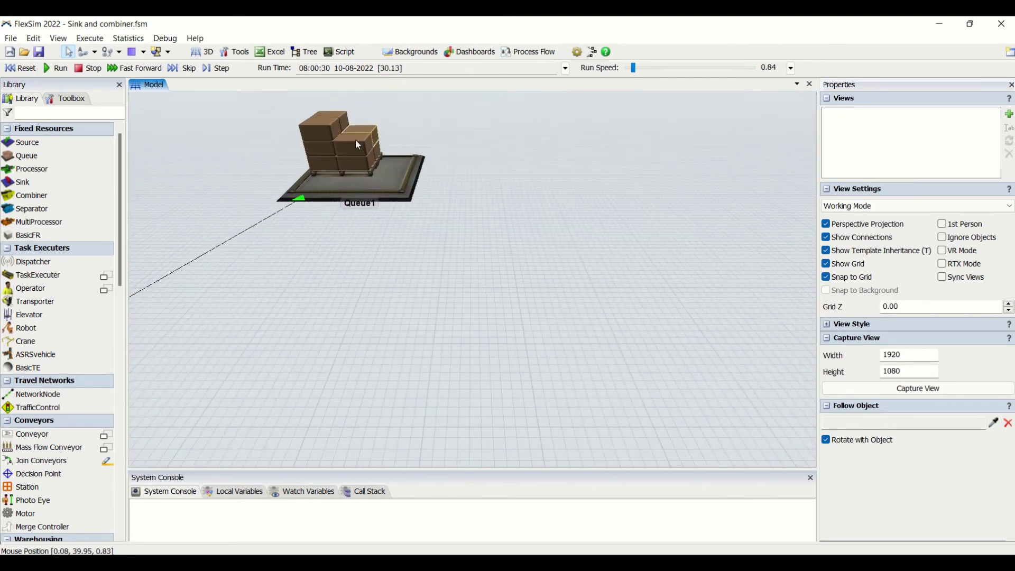
scroll(566, 211, "up", 3)
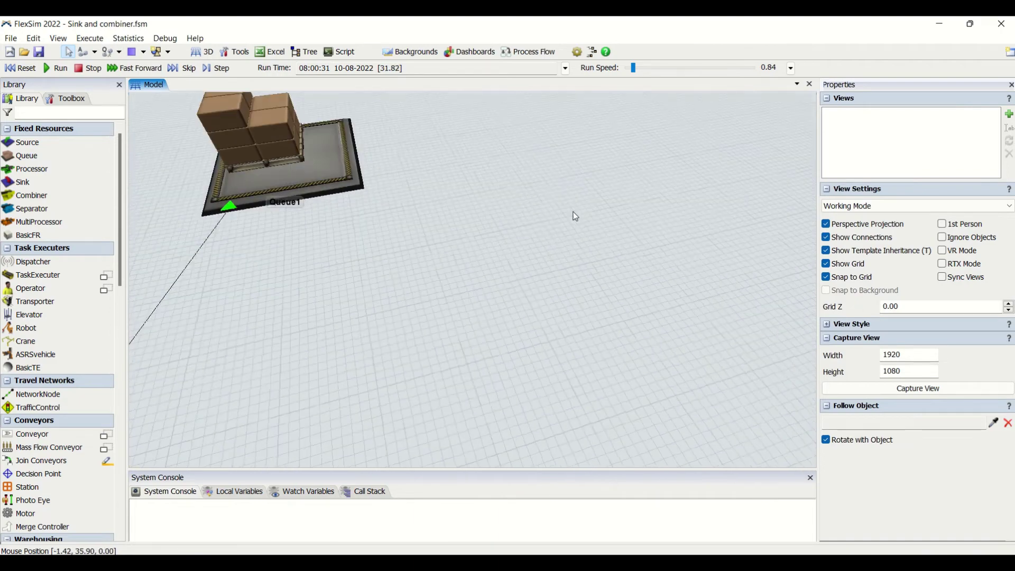
right_click_drag(567, 218, 608, 234)
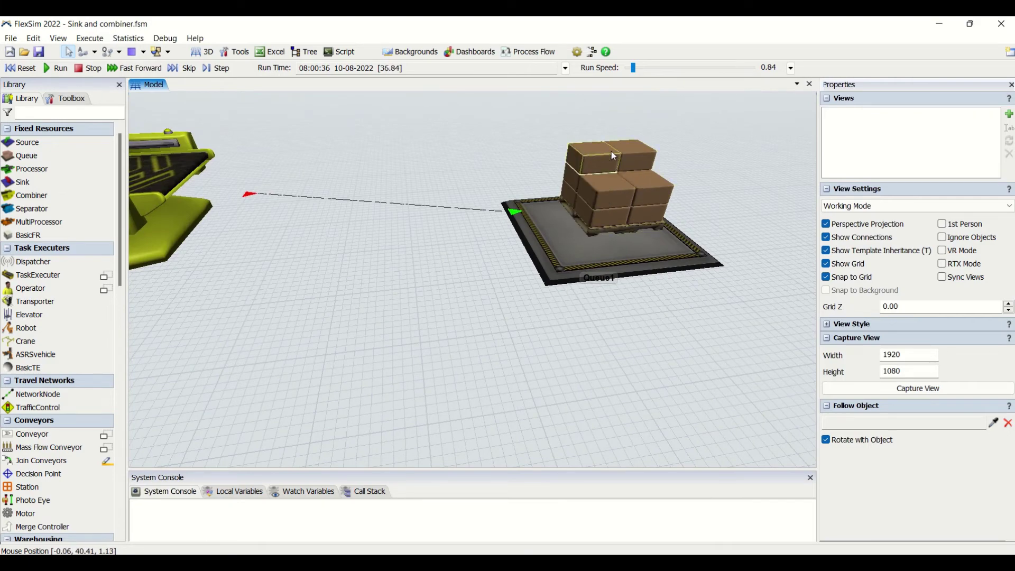
left_click(597, 232)
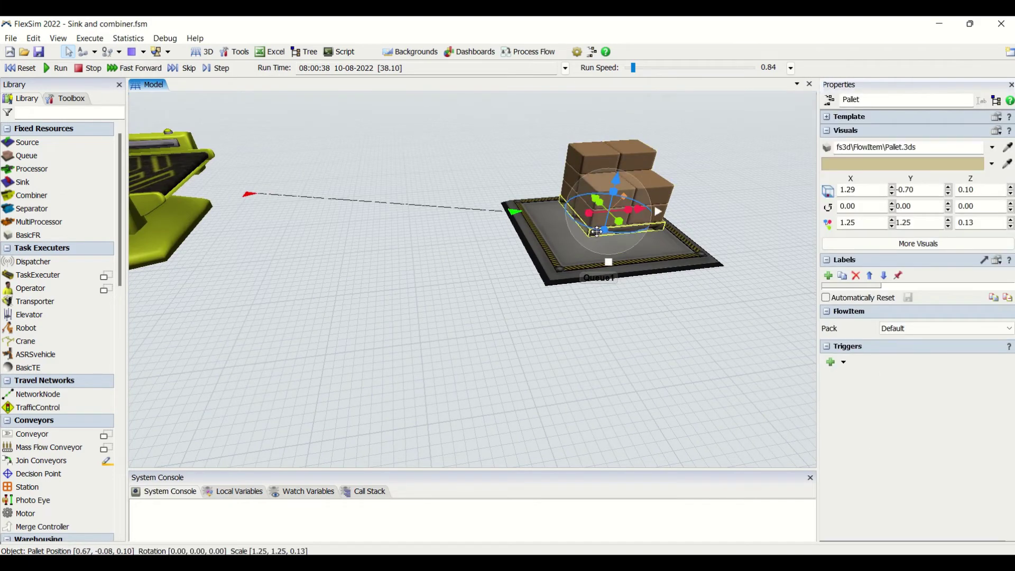
left_click(493, 325)
right_click_drag(492, 325, 495, 329)
scroll(495, 330, "down", 2)
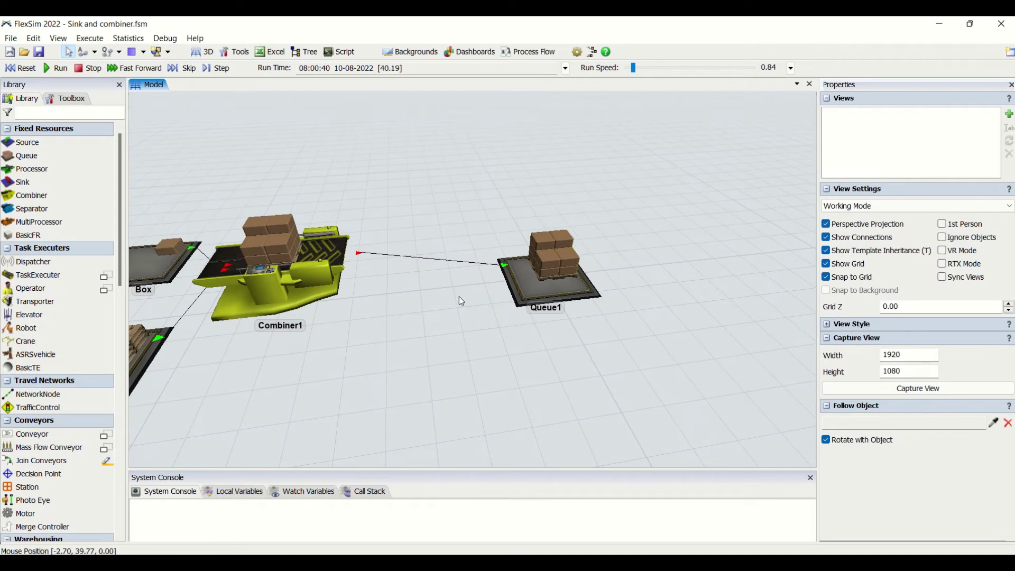
left_click_drag(442, 332, 473, 300)
left_click(391, 259)
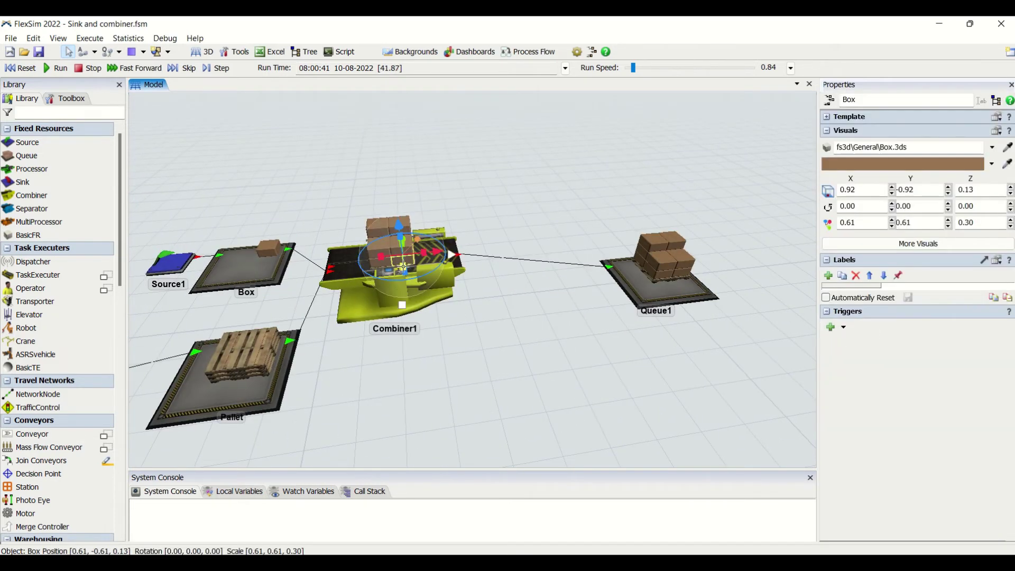
Review the Combiner's state, throughput, content and staytime statistics, along with its component and port settings.
left_click(378, 316)
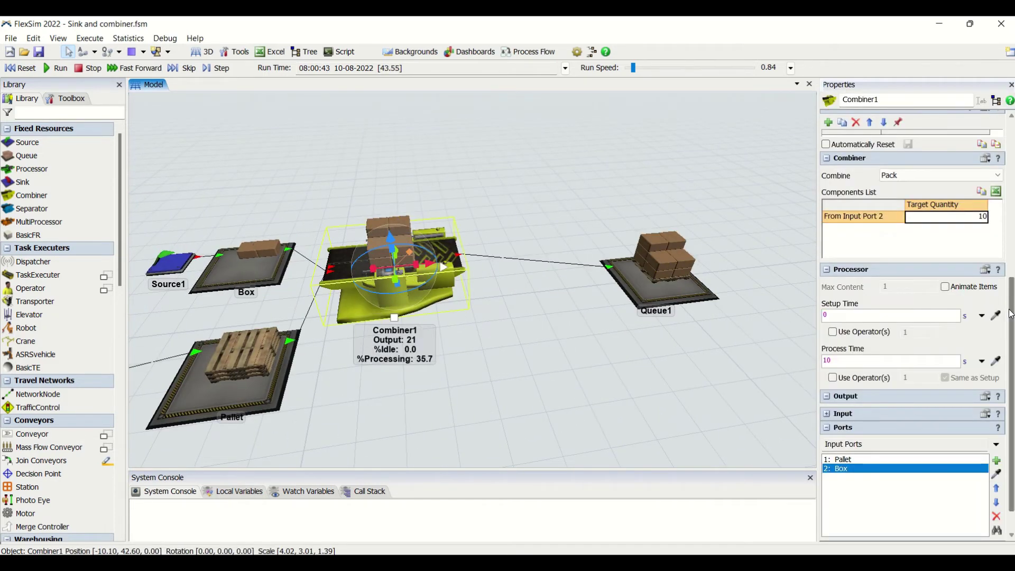
scroll(1012, 309, "up", 5)
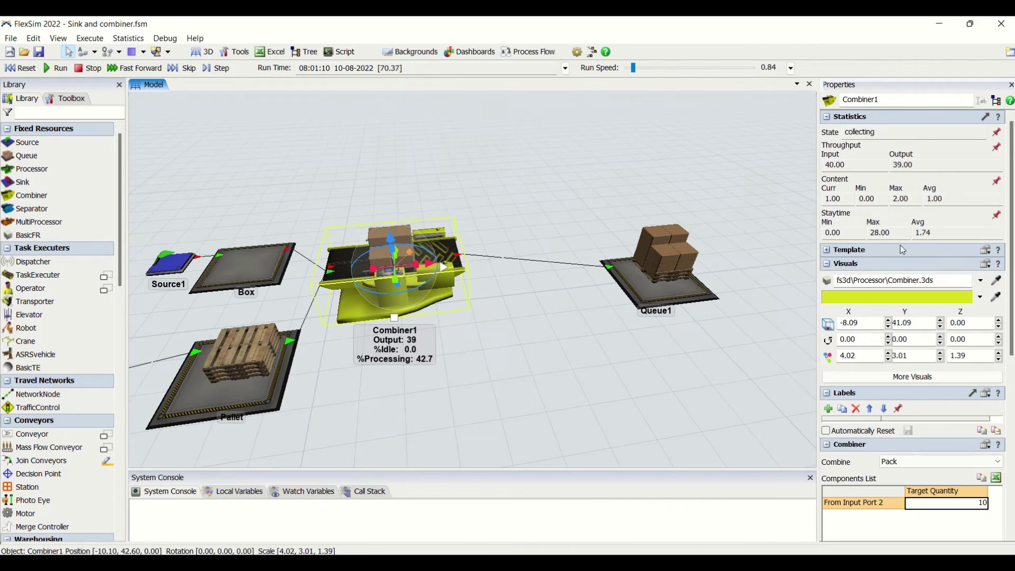
left_click_drag(903, 233, 855, 234)
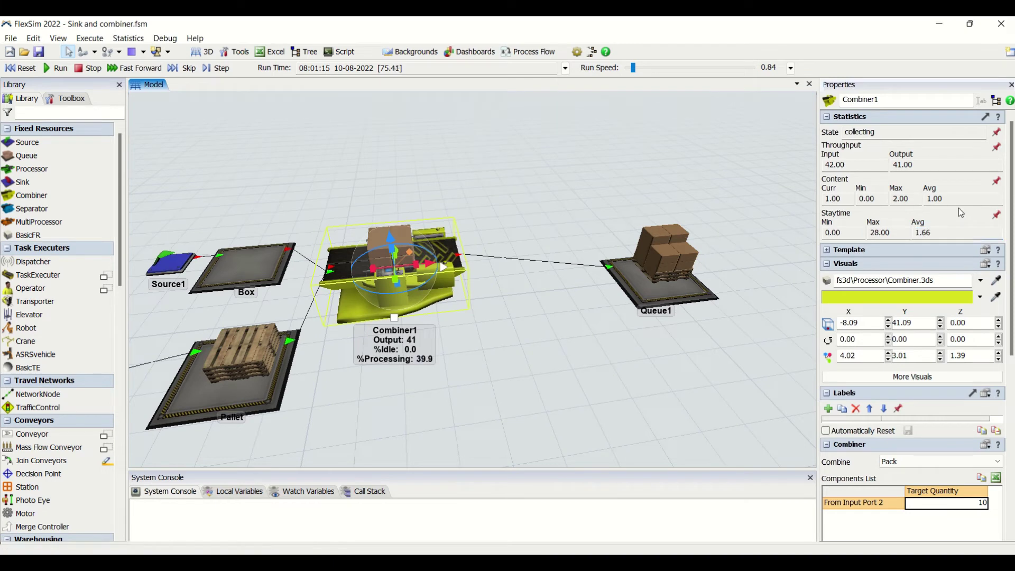
left_click_drag(1013, 338, 1005, 510)
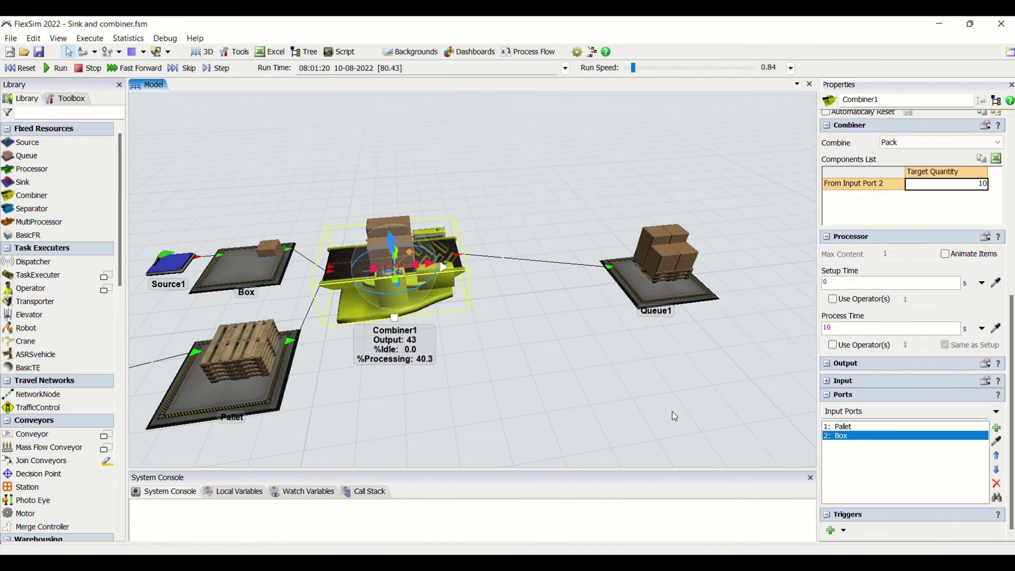
Check Queue1's content statistics and view the whole running model.
left_click(563, 332)
left_click(655, 287)
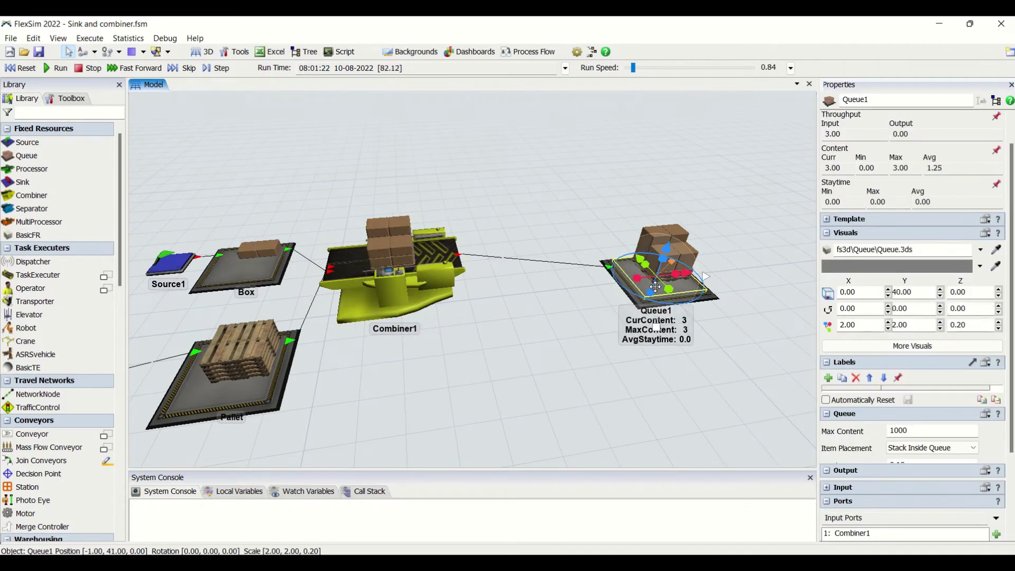
left_click(660, 367)
left_click_drag(741, 340, 644, 361)
scroll(635, 363, "down", 5)
Recheck the Combiner's combine mode during the run, leaving Pack selected.
left_click(402, 331)
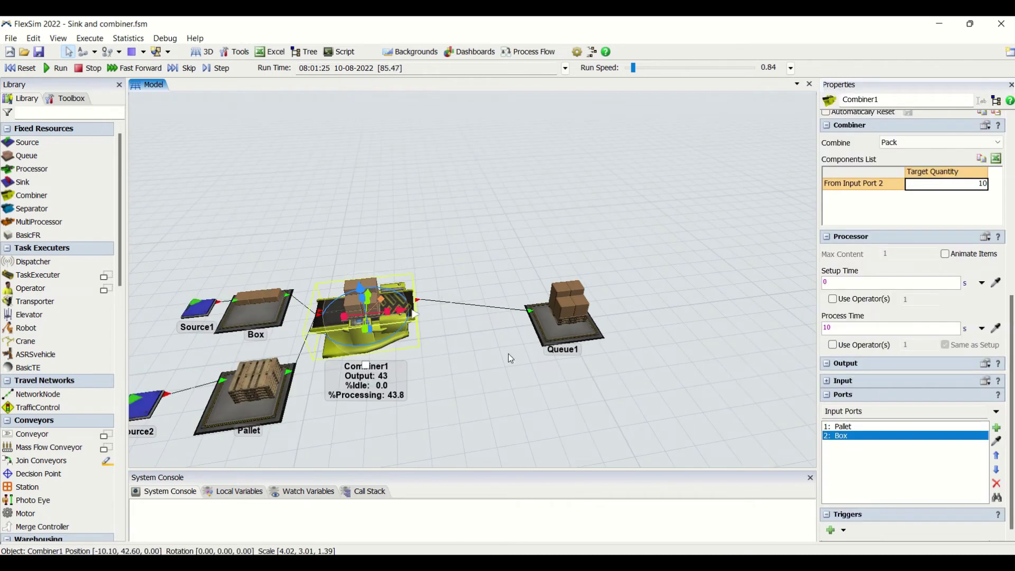
left_click(909, 143)
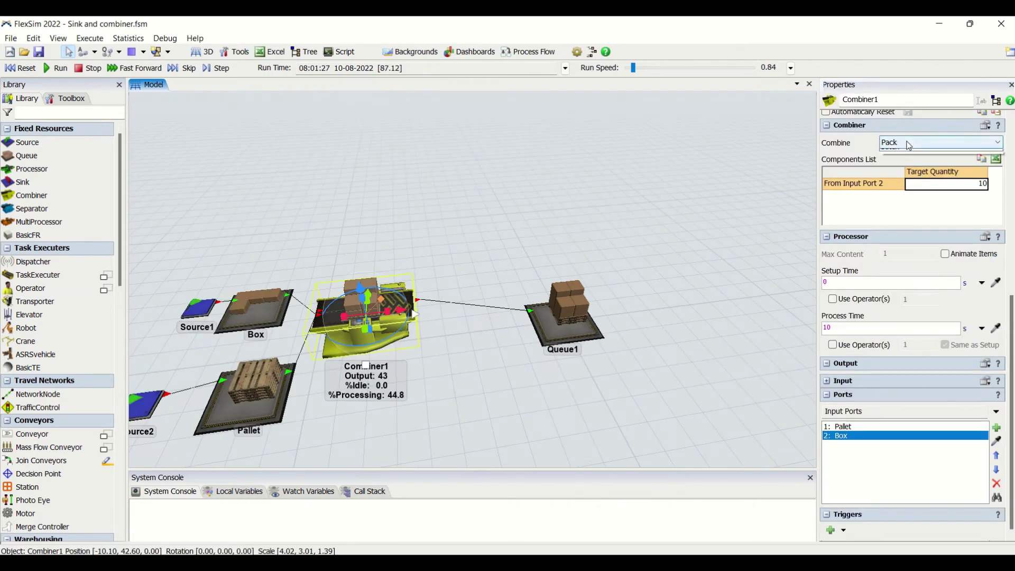
left_click(887, 154)
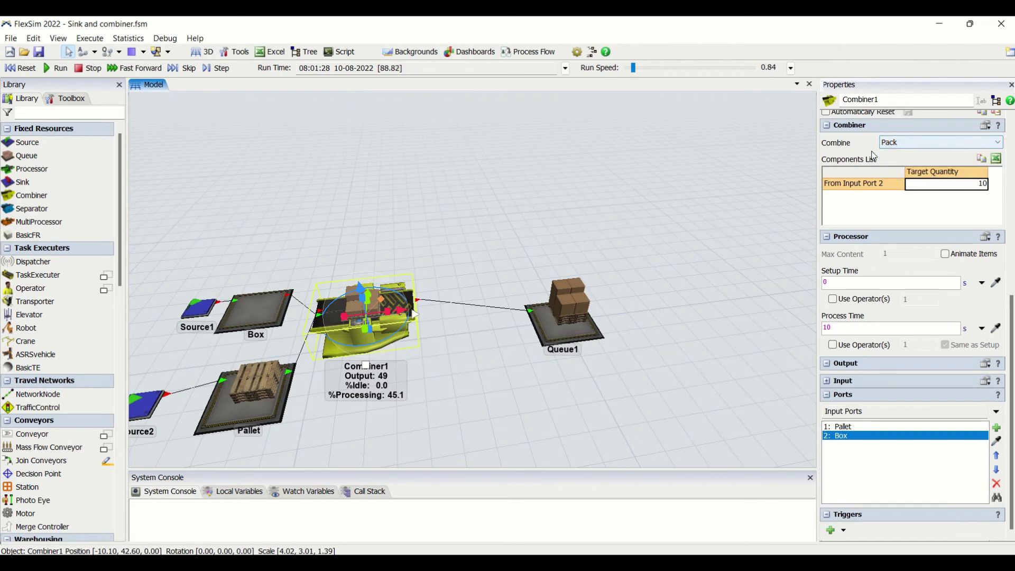
Reset the model, set Combiner1's combine mode to Join and start the run.
left_click(20, 68)
left_click(926, 142)
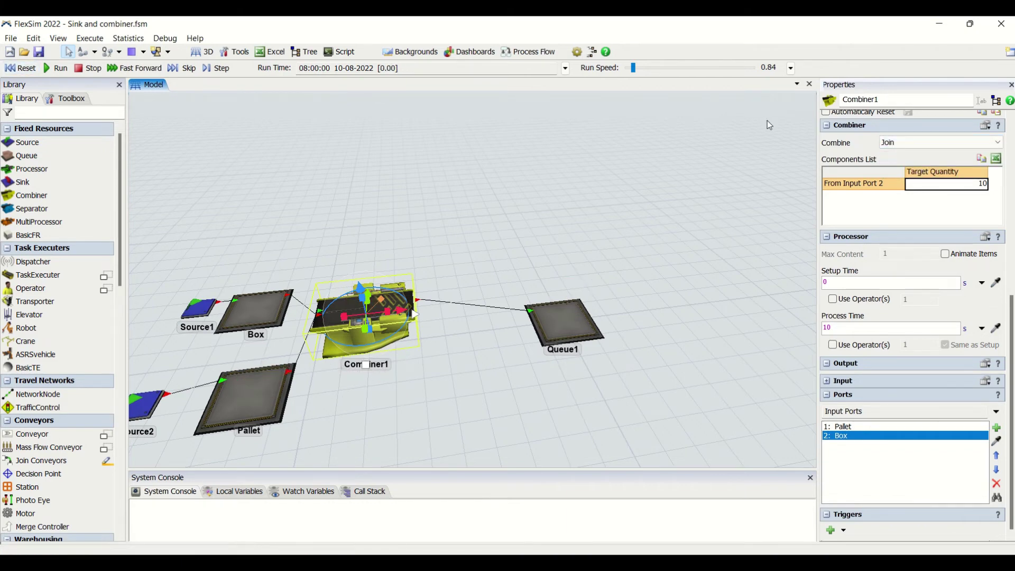
left_click(49, 70)
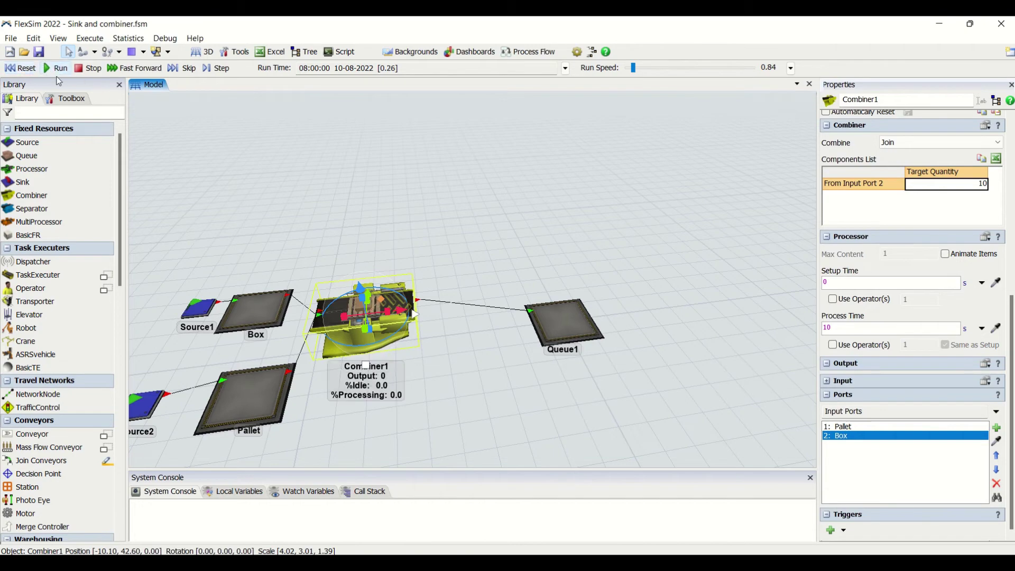
Watch Combiner1 and Queue1 closely during the Join run at a run speed of about 11.32, and freeze it with speed 0.
left_click(500, 420)
scroll(366, 316, "up", 5)
right_click_drag(423, 313, 494, 392)
scroll(500, 394, "down", 5)
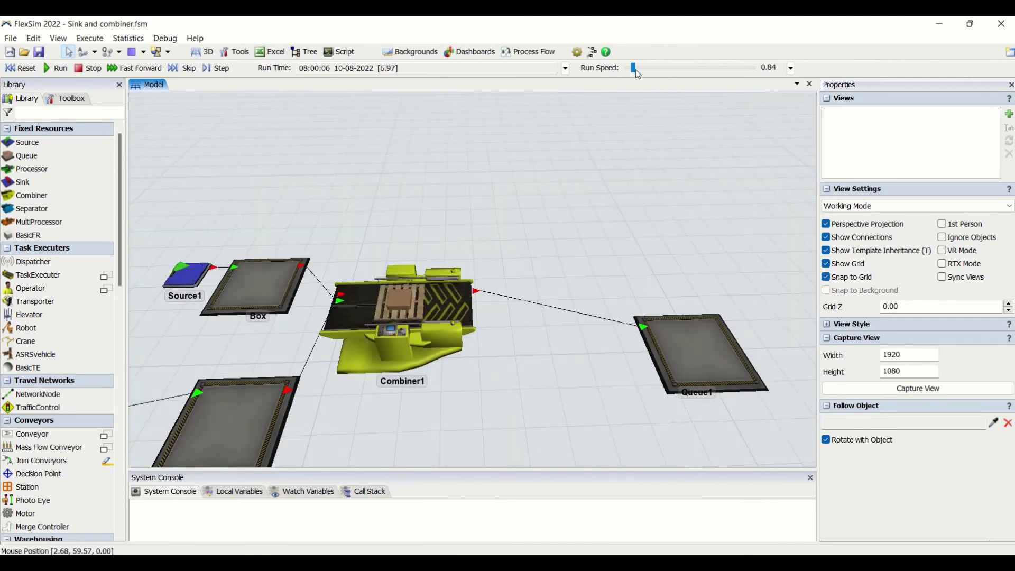
left_click_drag(637, 69, 641, 69)
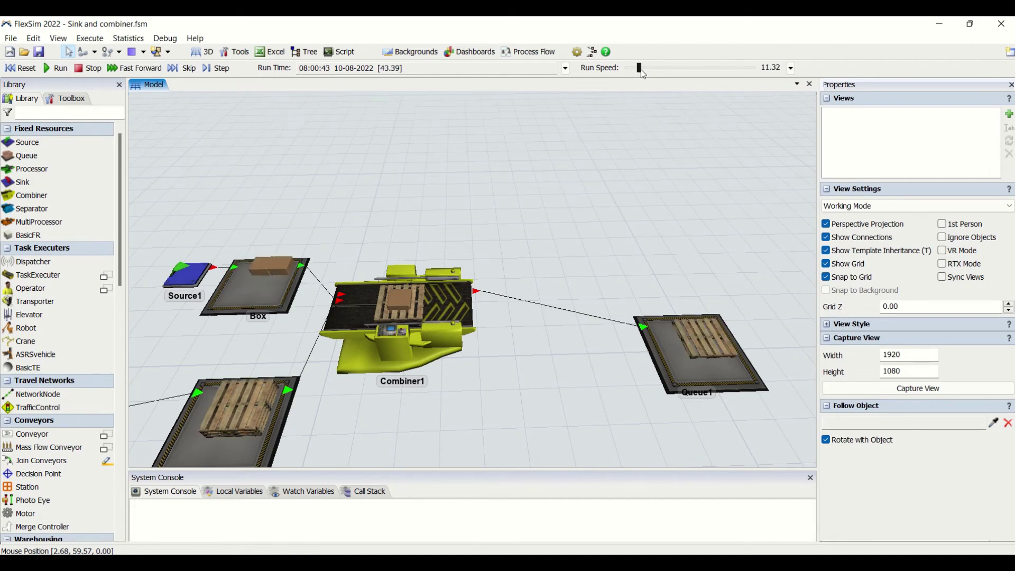
left_click_drag(641, 69, 597, 69)
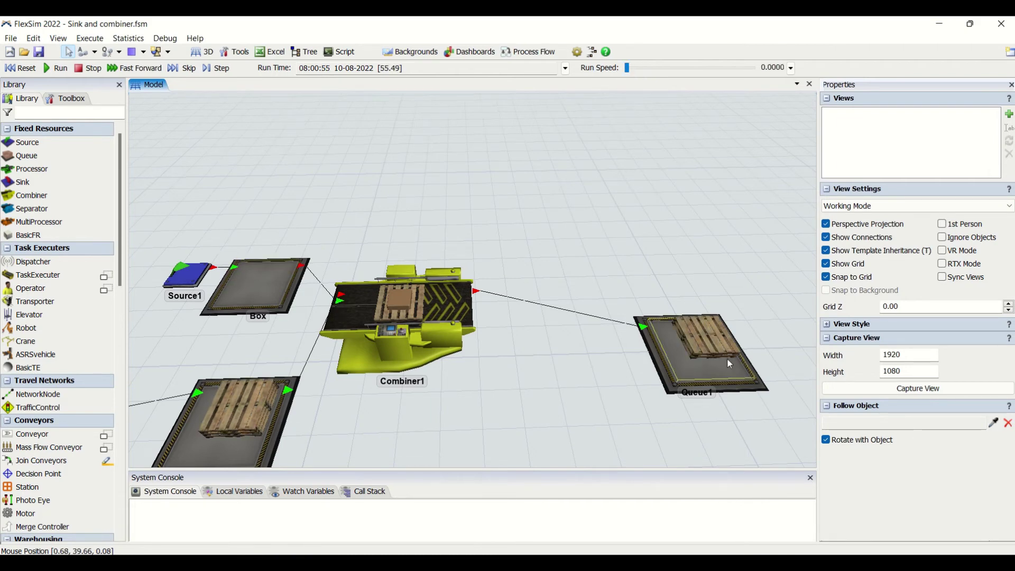
Move the output pallets off Queue1 onto the open floor and inspect them separately.
left_click(719, 358)
left_click_drag(711, 364, 657, 289)
left_click(754, 386)
left_click(598, 401)
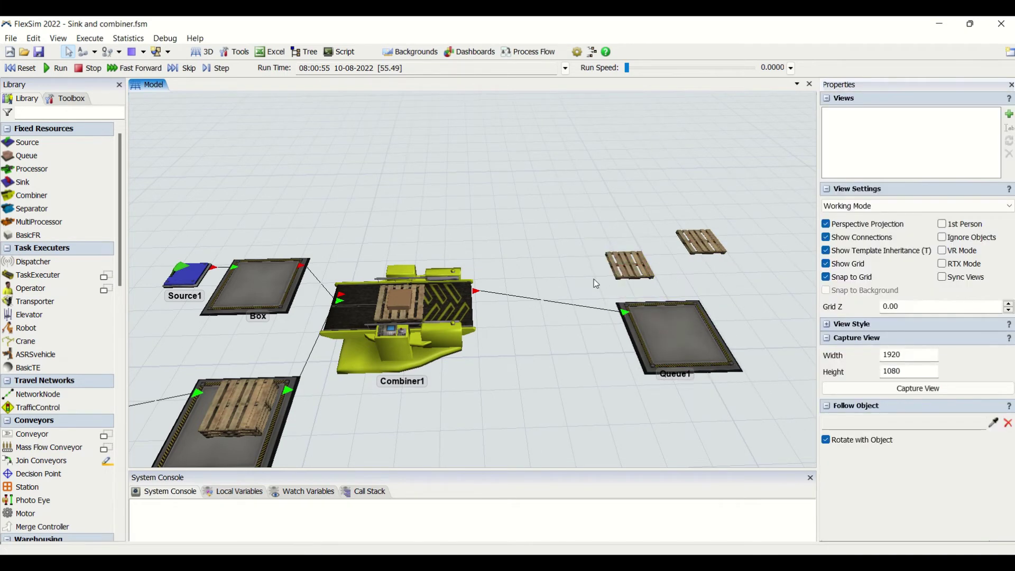
left_click(624, 272)
left_click(580, 370)
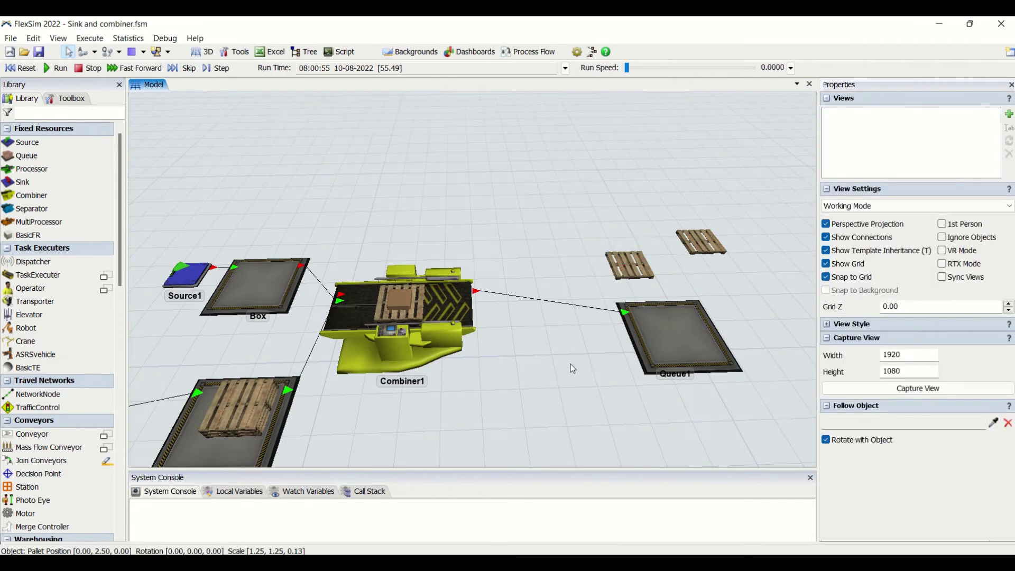
Inspect the pallet being processed on Combiner1 and check the Combiner's Join settings.
left_click(402, 316)
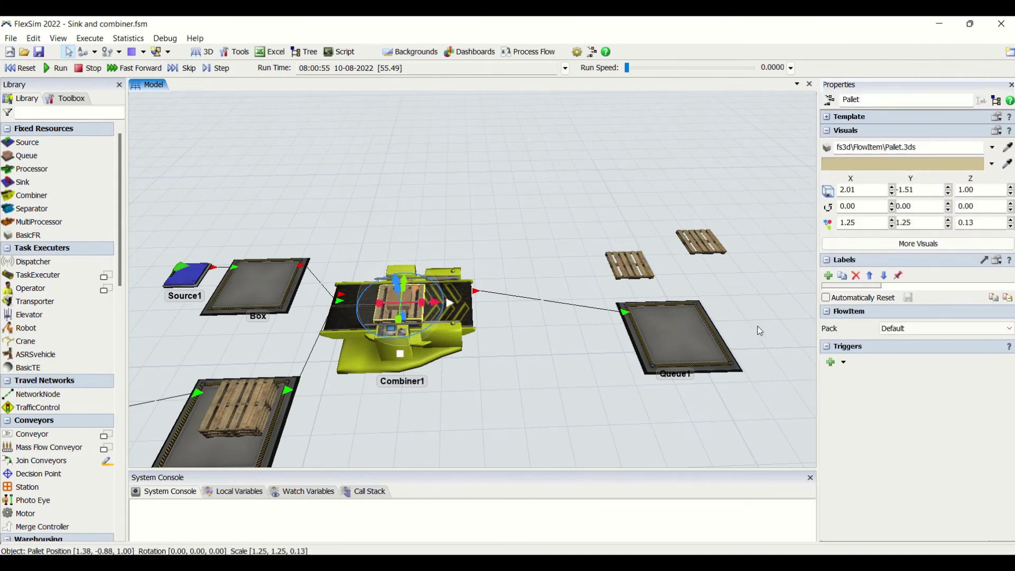
left_click(558, 295)
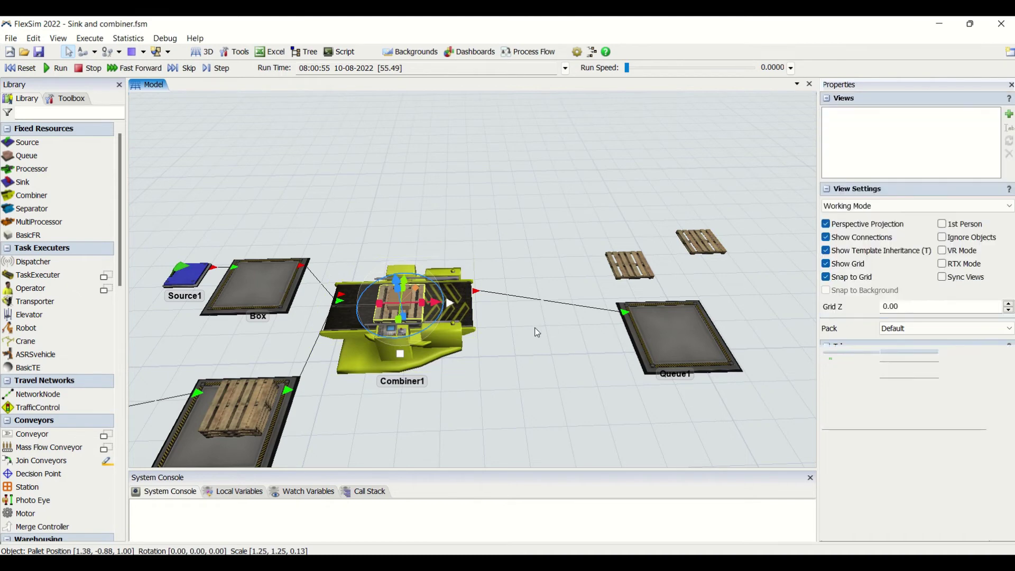
left_click(444, 319)
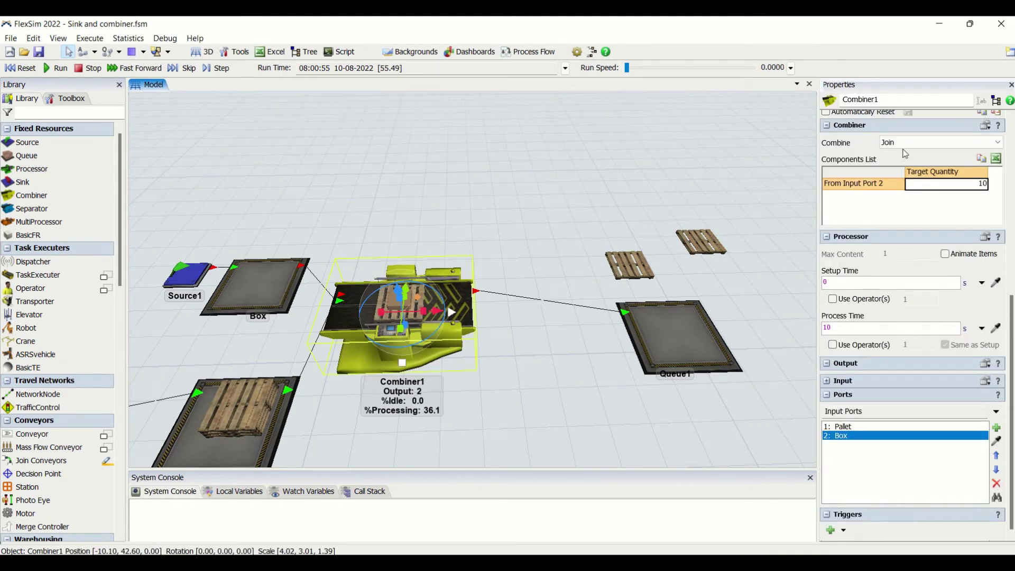
Reset the model and set Combiner1's combine mode to Batch, ready for a fresh run.
left_click(19, 68)
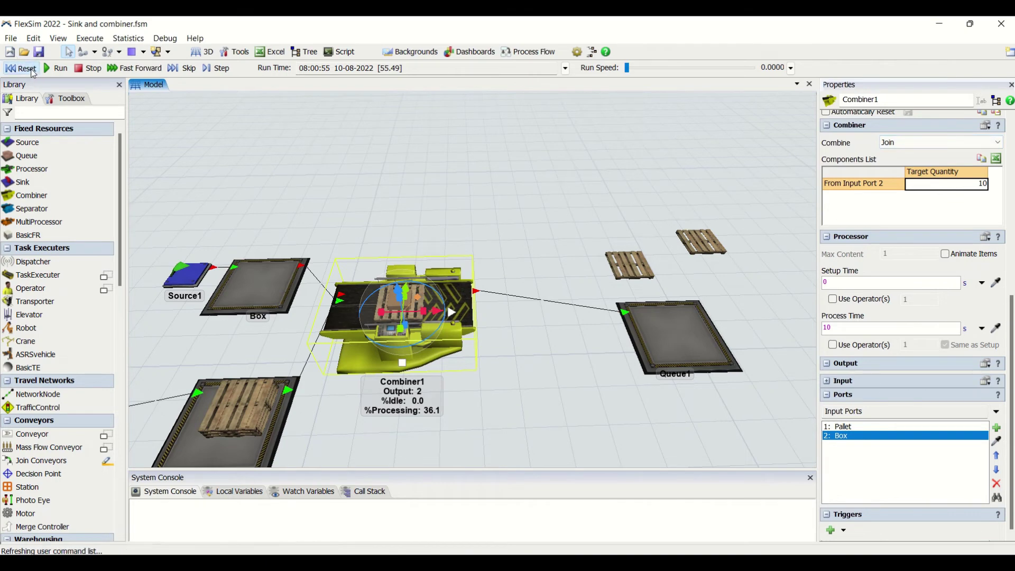
left_click(465, 338)
left_click(462, 337)
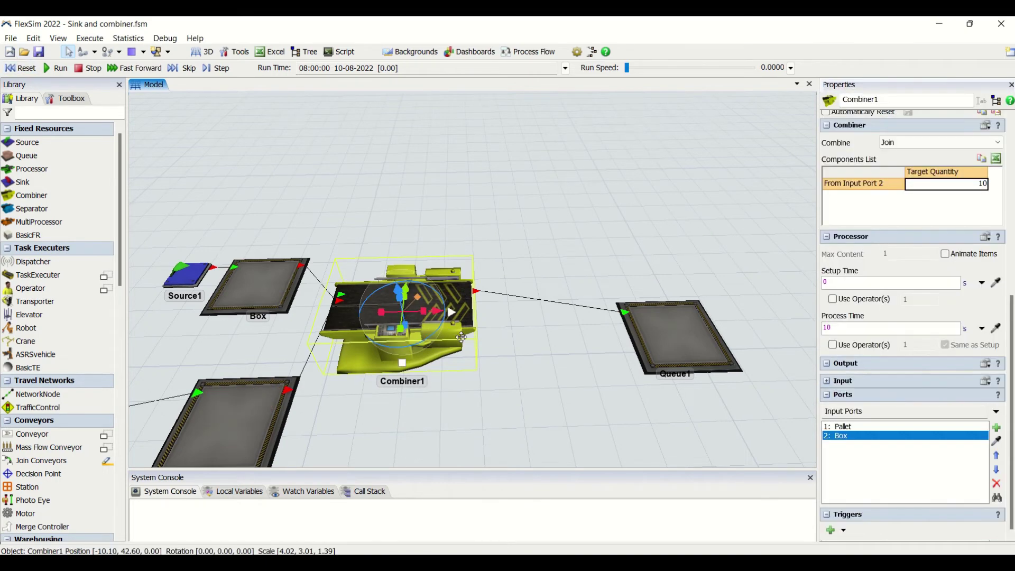
left_click(928, 140)
left_click(907, 167)
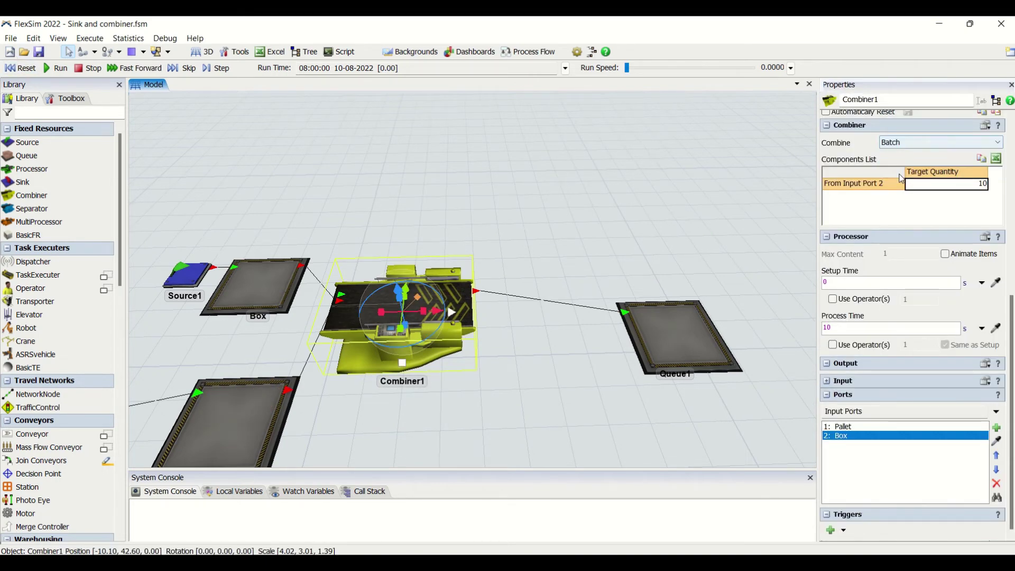
left_click(35, 72)
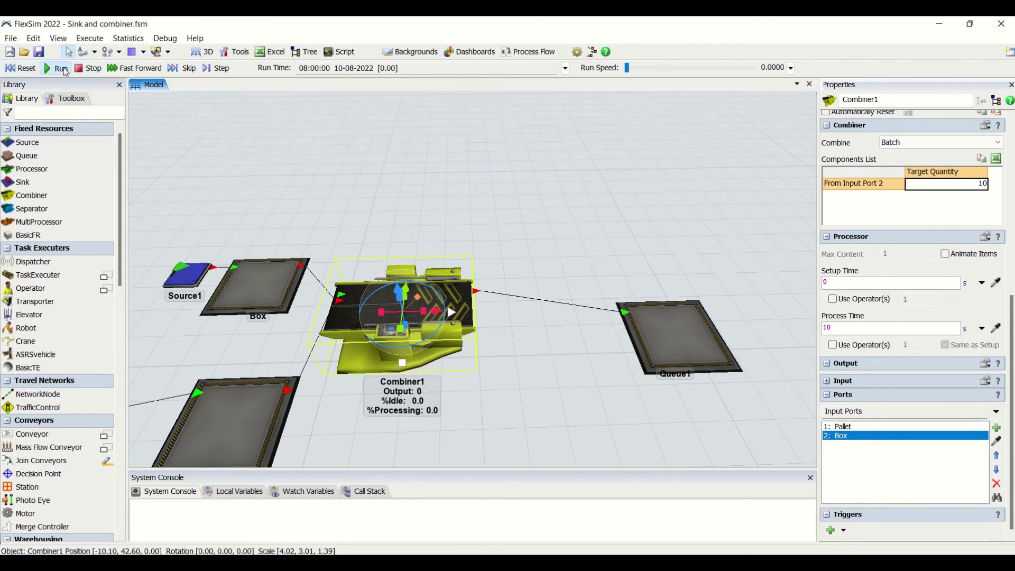
Run the Batch model with run speed raised to about 0.17, and freeze it at speed 0 once items reach Queue1.
left_click(614, 119)
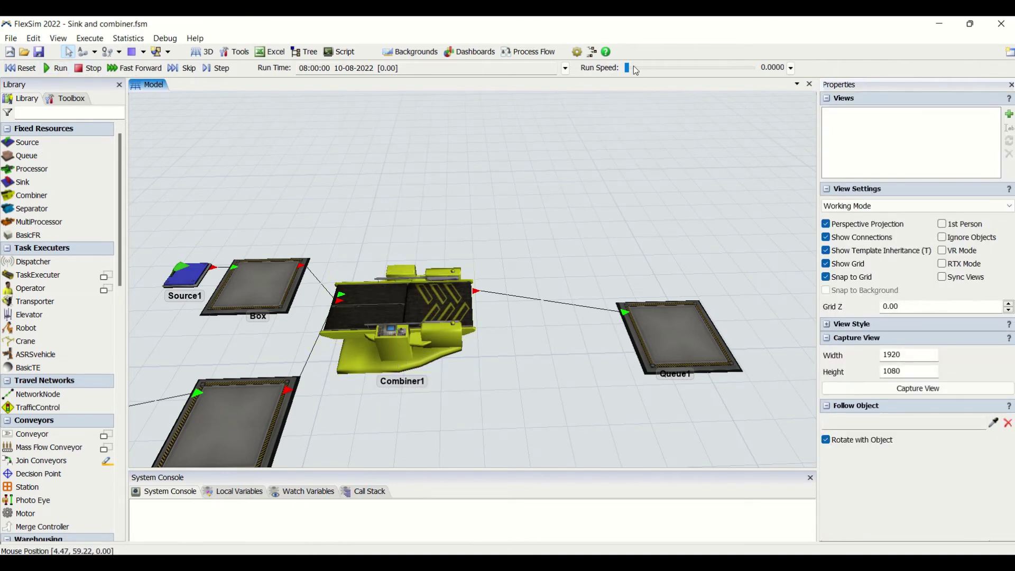
left_click_drag(630, 67, 633, 68)
left_click(455, 314)
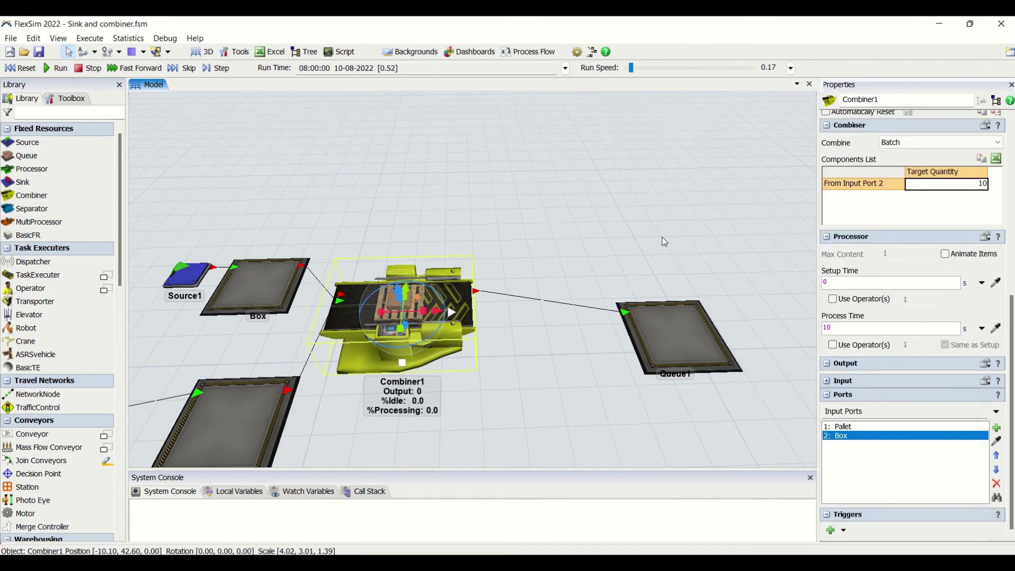
left_click_drag(632, 69, 604, 73)
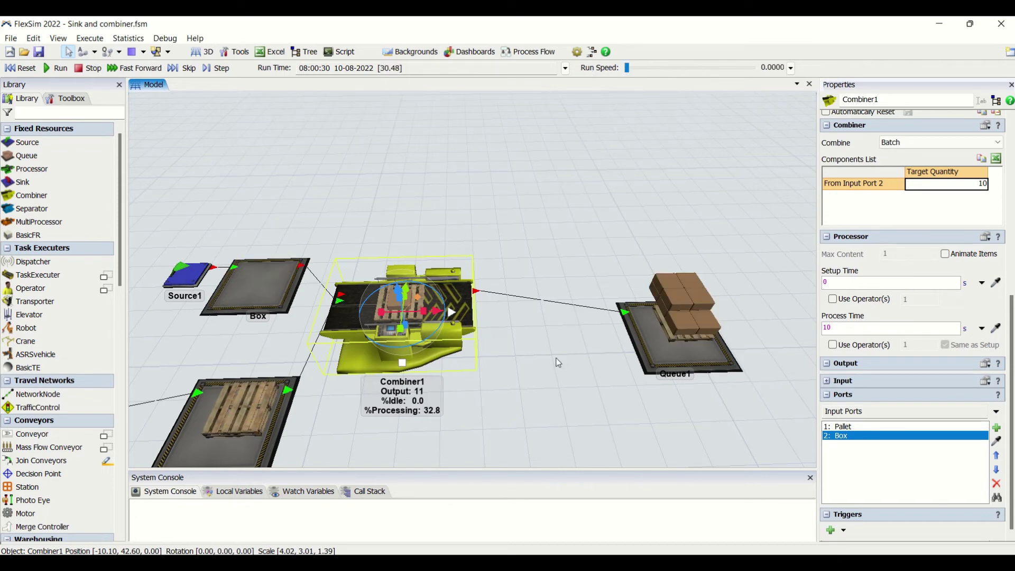
Review Queue1's throughput and content statistics and view the batched boxes and pallet from several angles.
left_click(659, 350)
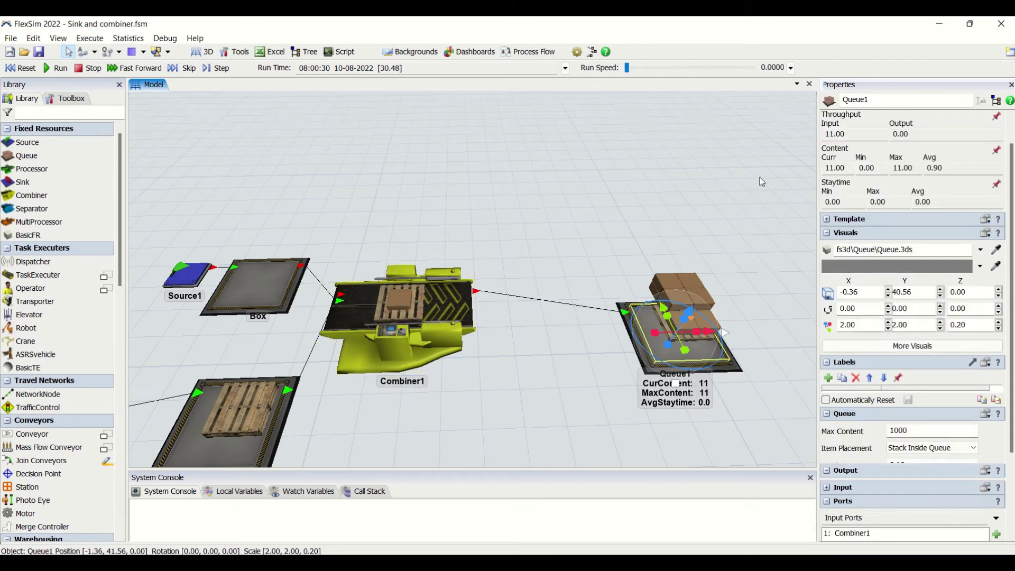
left_click(623, 375)
right_click_drag(614, 355, 670, 335)
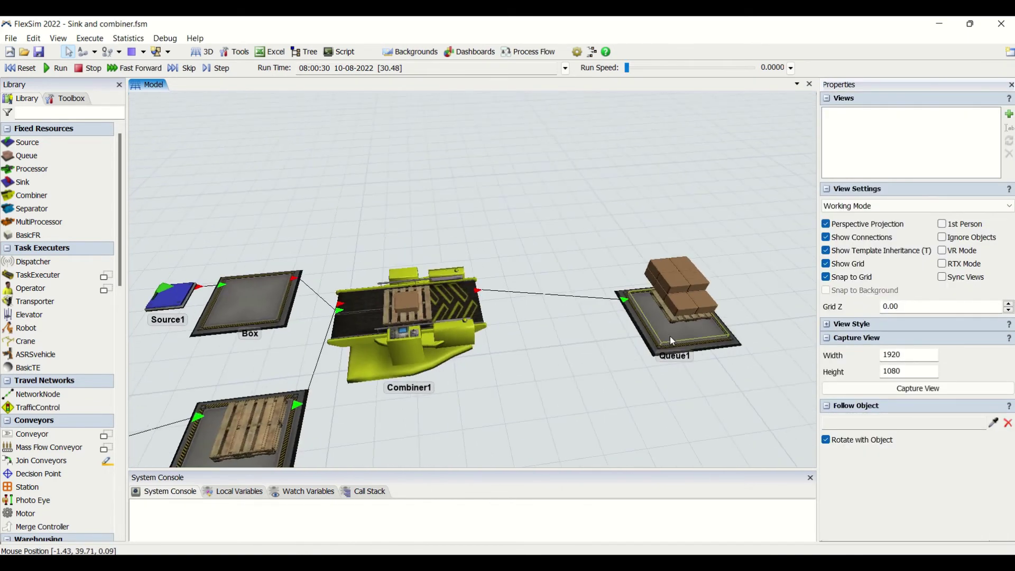
left_click(671, 335)
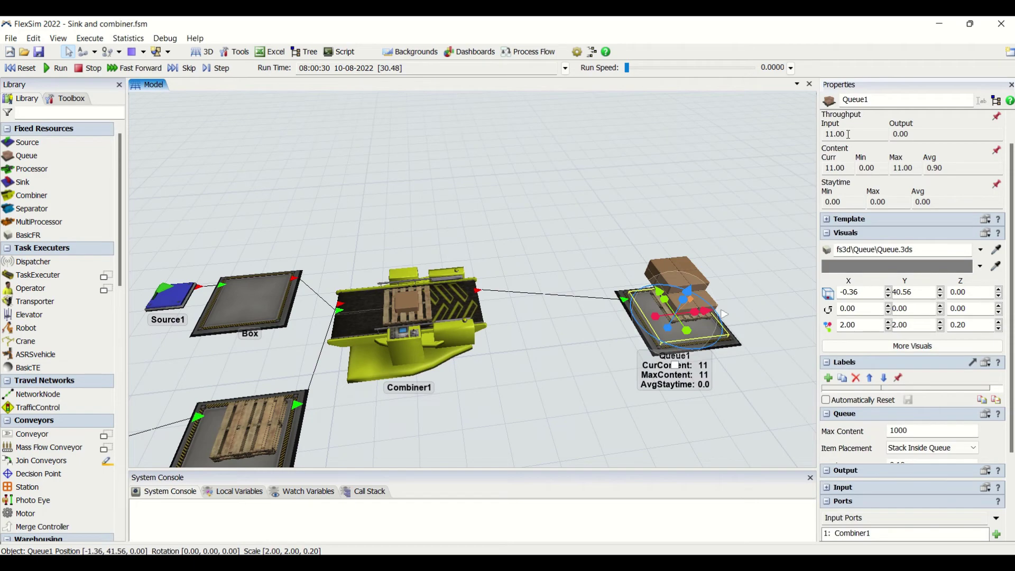
left_click(742, 390)
right_click_drag(742, 390, 610, 366)
Go through Combiner1's combine mode options, set the mode back to Pack and reset the model.
left_click(467, 329)
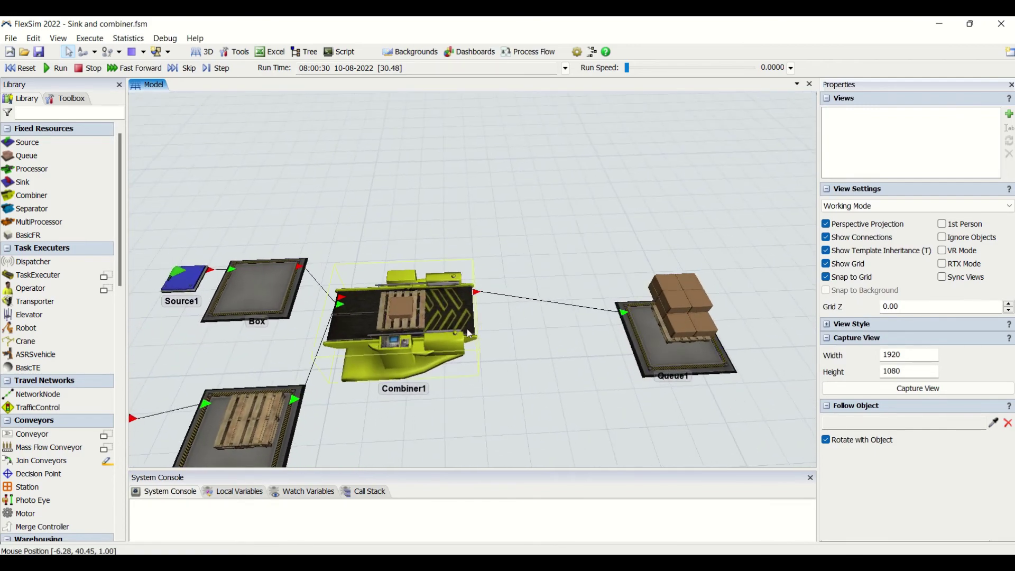
left_click(959, 142)
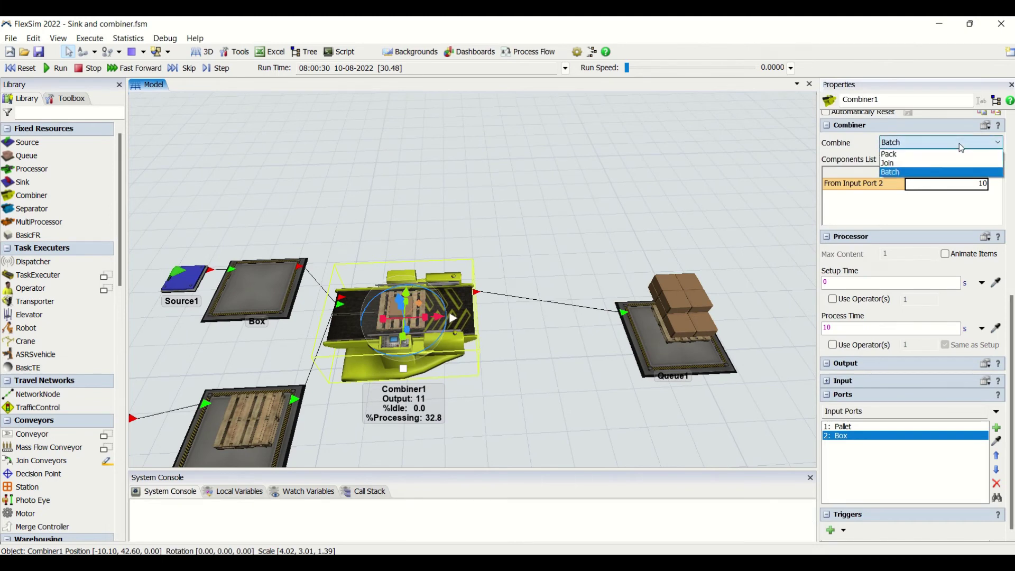
left_click(11, 73)
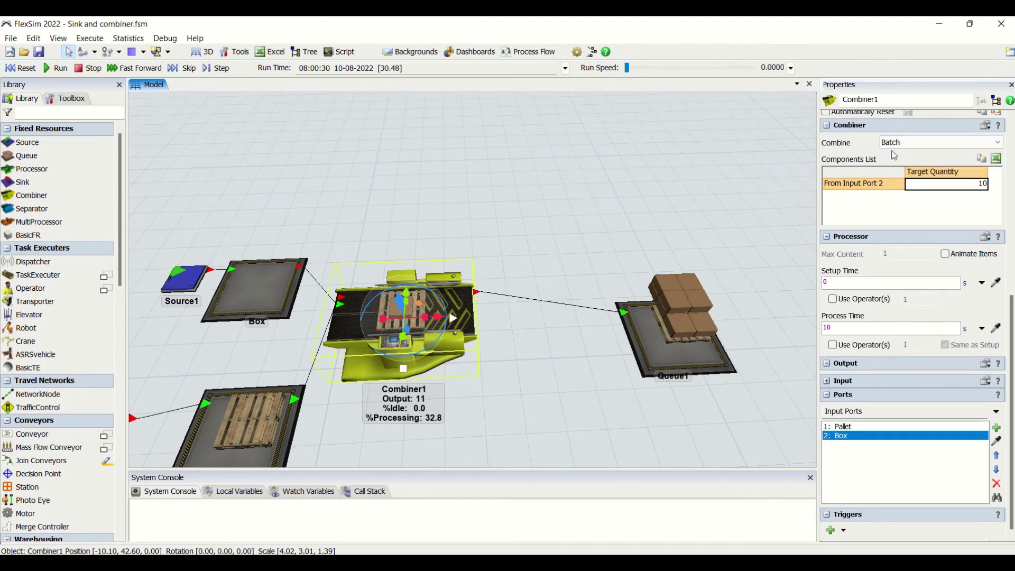
left_click(928, 143)
left_click(912, 160)
left_click(916, 143)
left_click(918, 154)
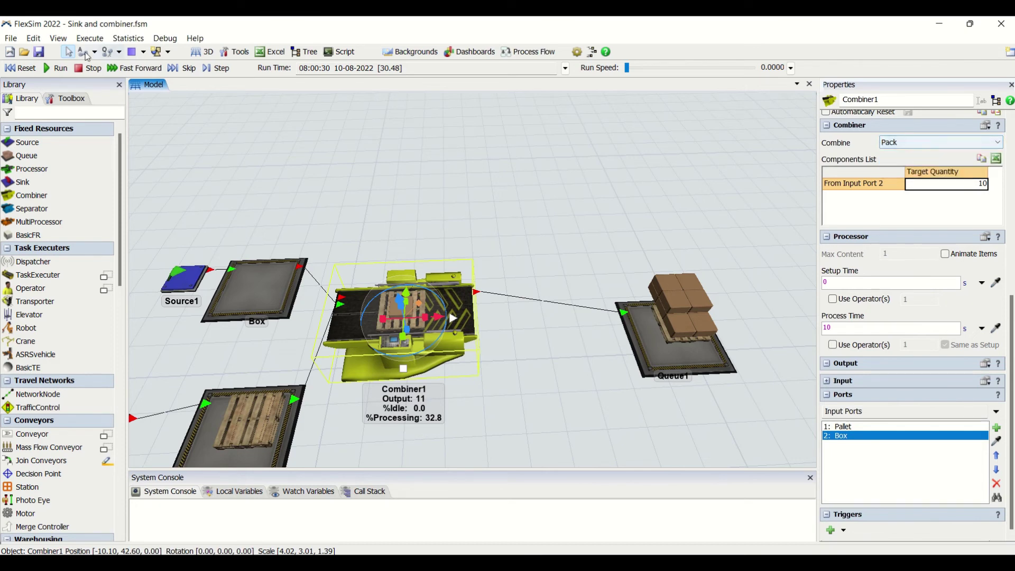
left_click(20, 71)
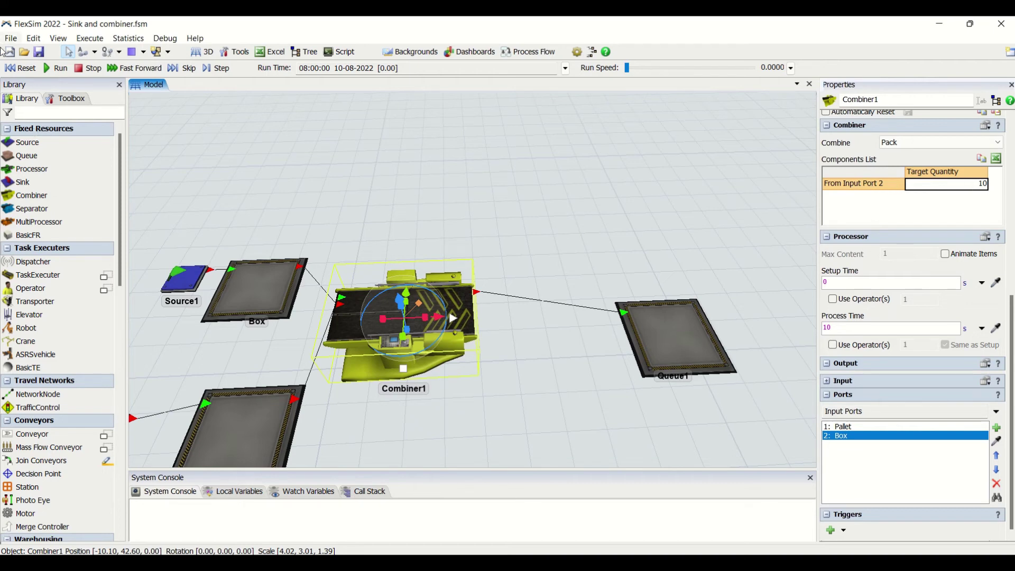
Add a third Source and a second Queue below the pallet line, and connect them in sequence to Combiner1's input.
scroll(416, 113, "down", 3)
left_click(416, 112)
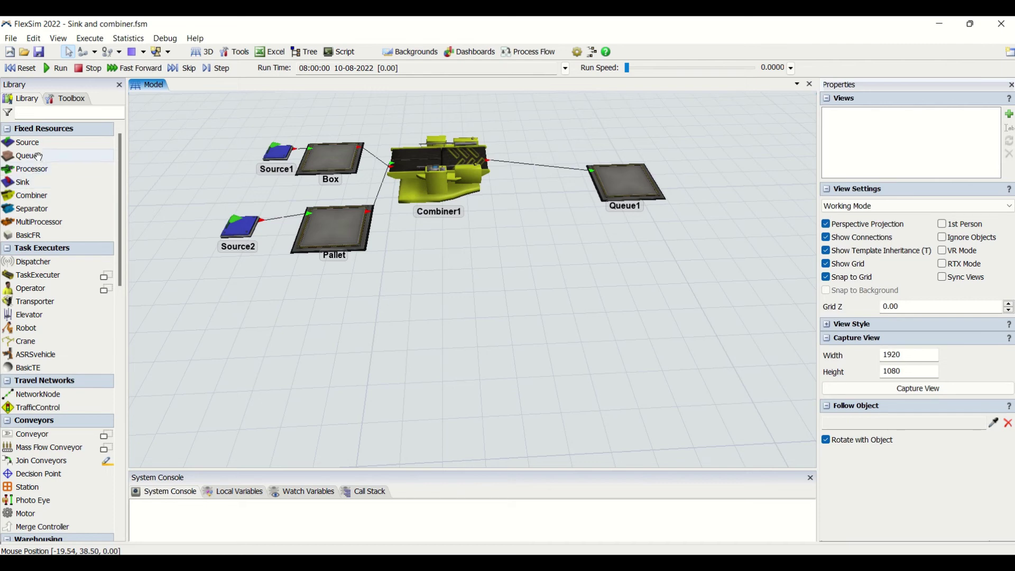
left_click_drag(38, 144, 439, 179)
left_click(364, 349)
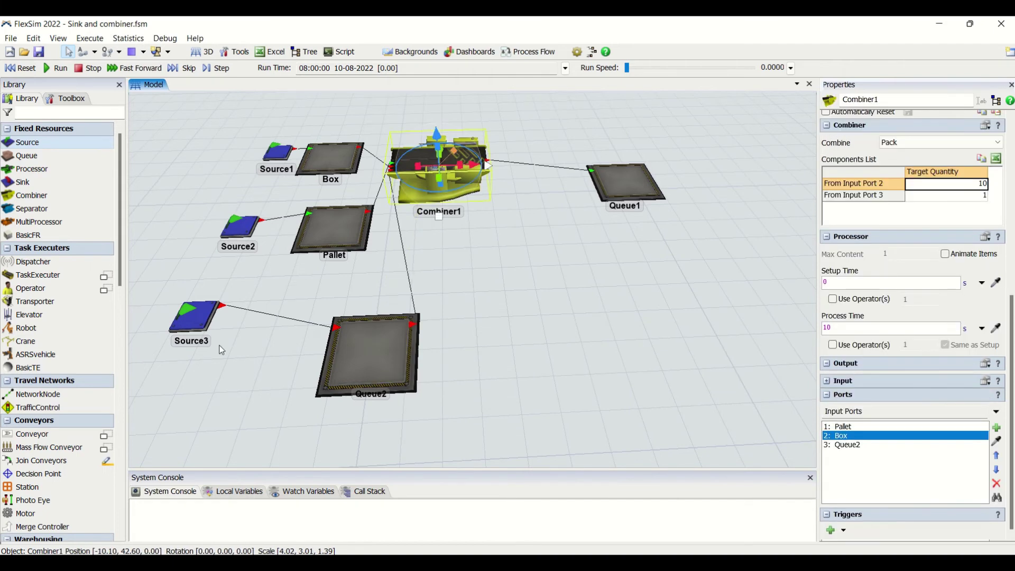
Configure Source3 with FlowItem Class Tote, arrival at time 0 and an inter-arrival time of 3 s.
left_click(200, 324)
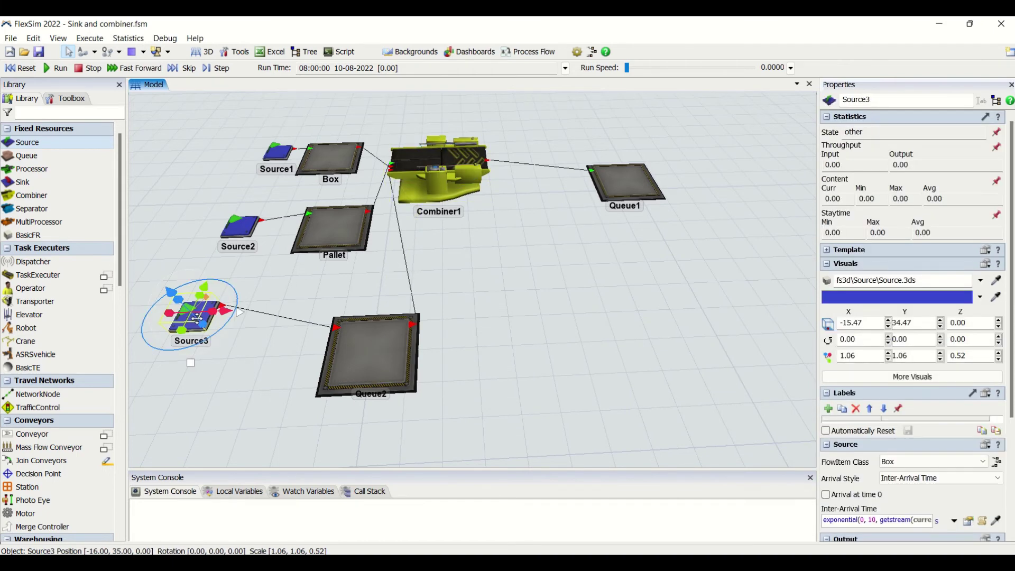
left_click(945, 462)
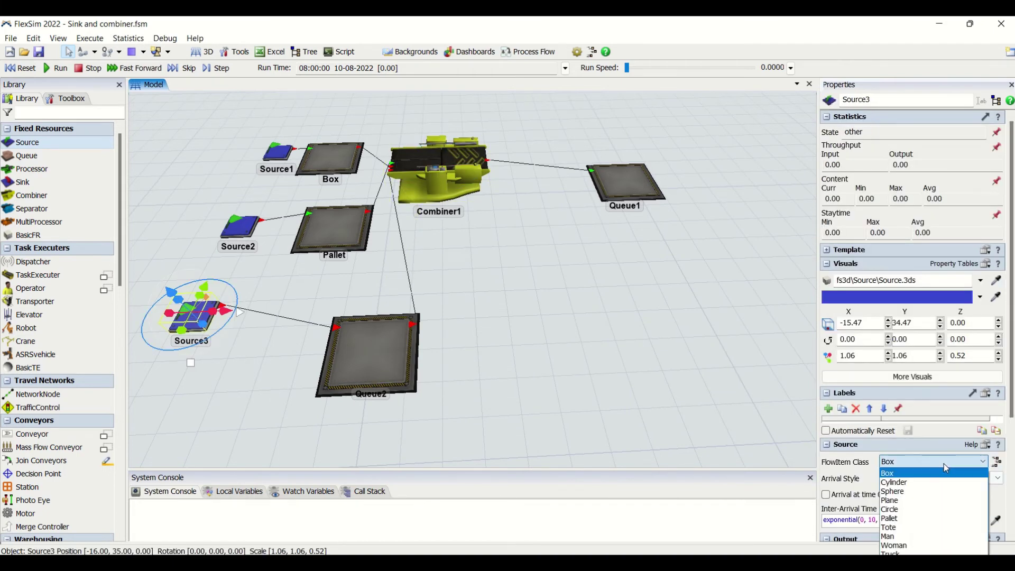
left_click(915, 537)
left_click(826, 495)
left_click(844, 521)
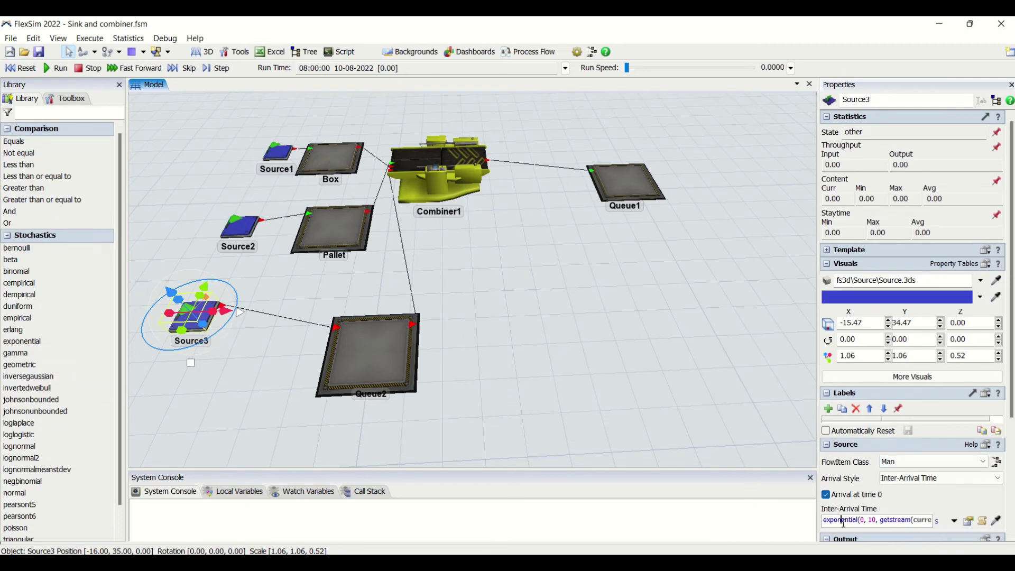
key("ctrl+a")
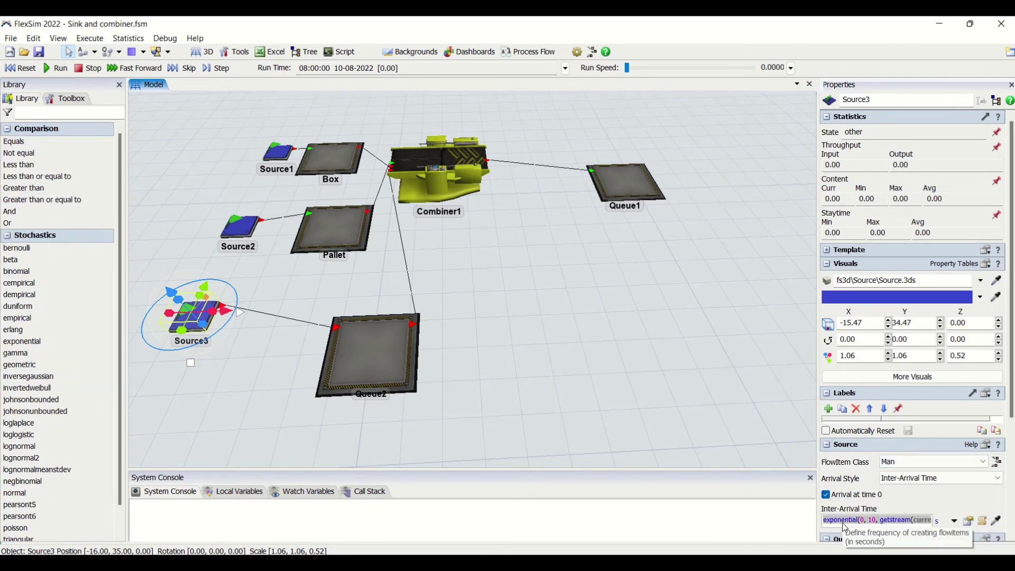
type("3")
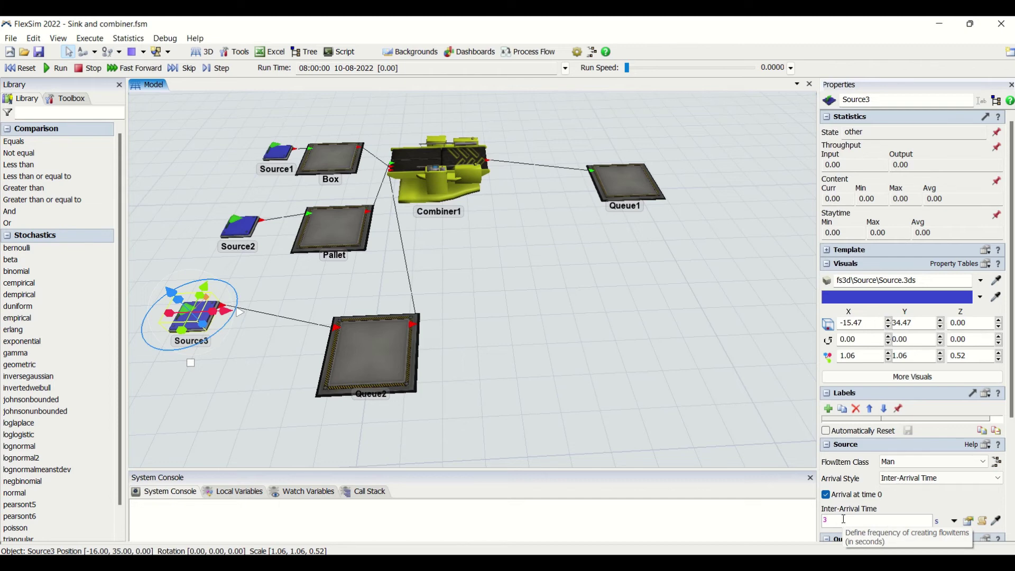
left_click(908, 465)
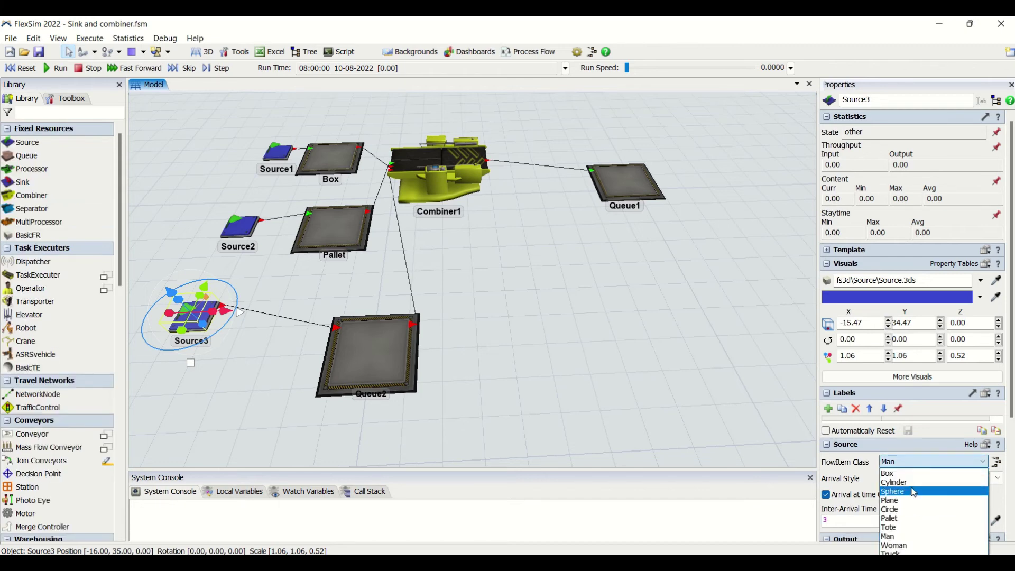
left_click(911, 527)
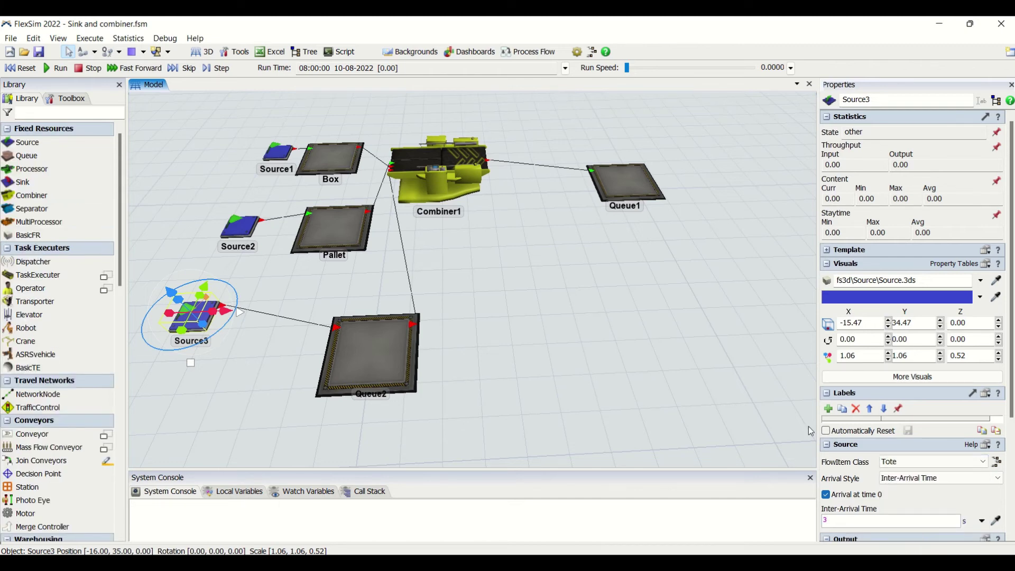
Reset the model and examine Combiner1's component target quantities for input ports 2 and 3 alongside its input port order.
left_click(21, 69)
left_click(434, 168)
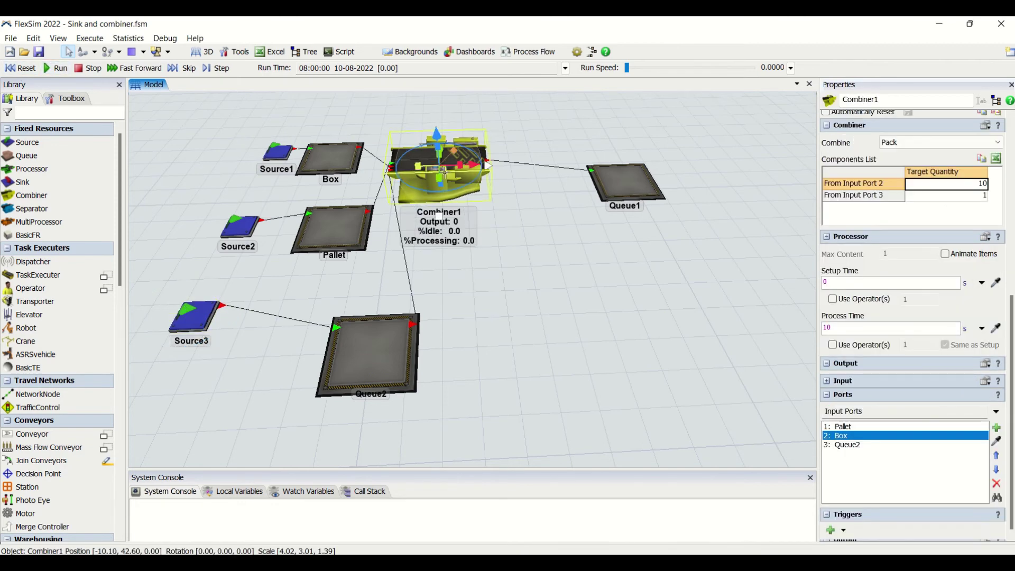
left_click(882, 201)
left_click(880, 189)
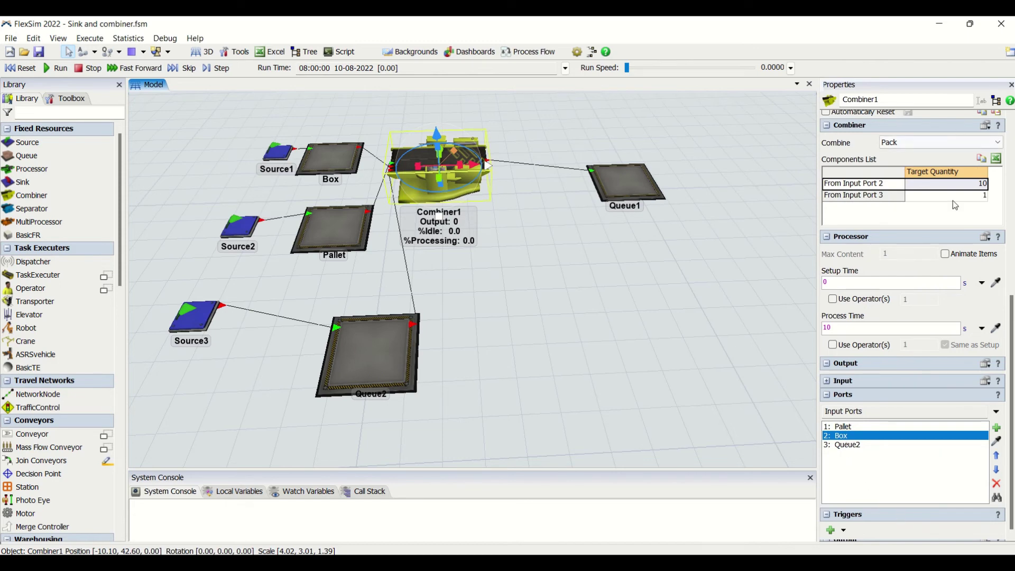
left_click(875, 203)
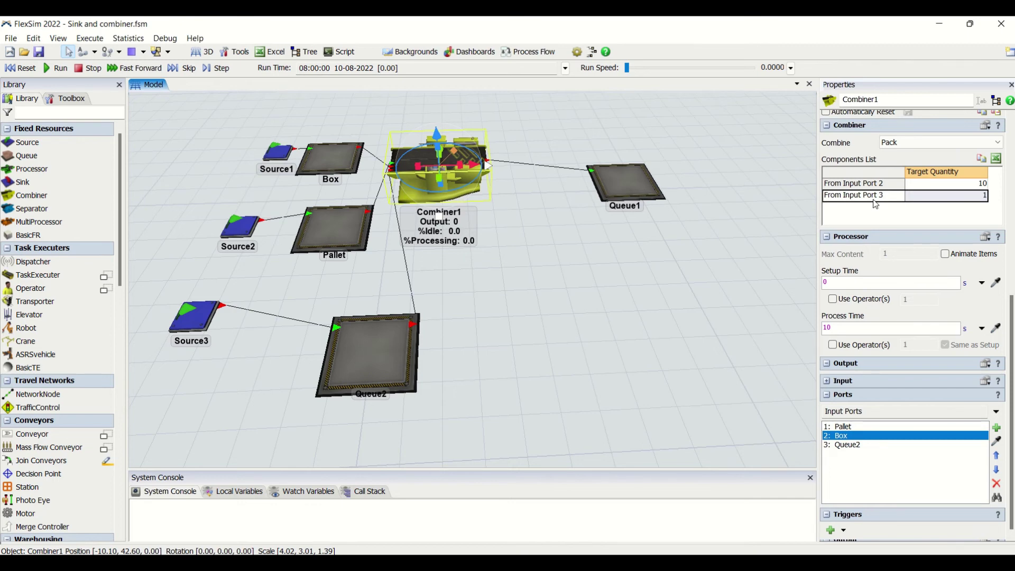
double_click(970, 197)
left_click(938, 216)
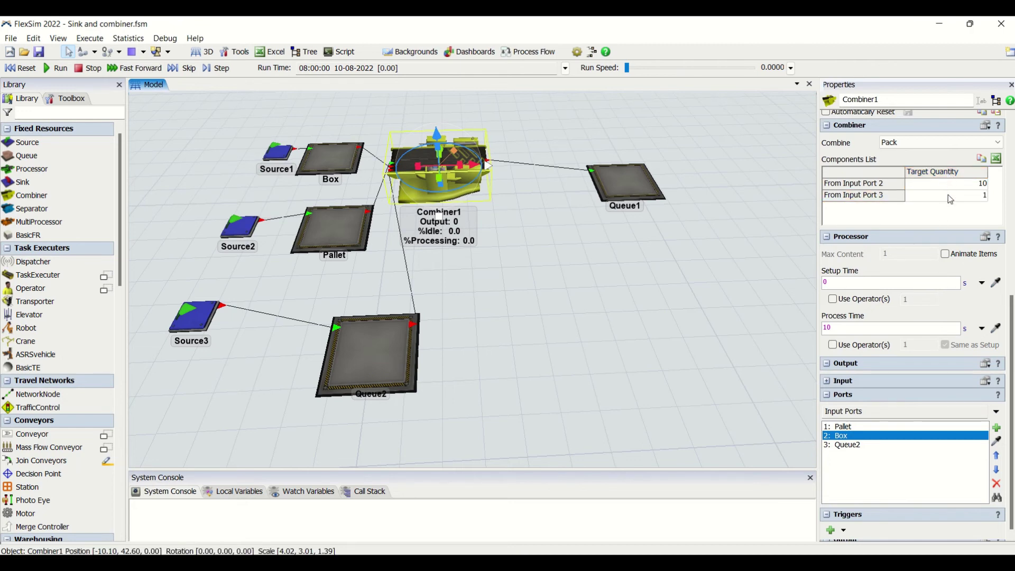
left_click(886, 427)
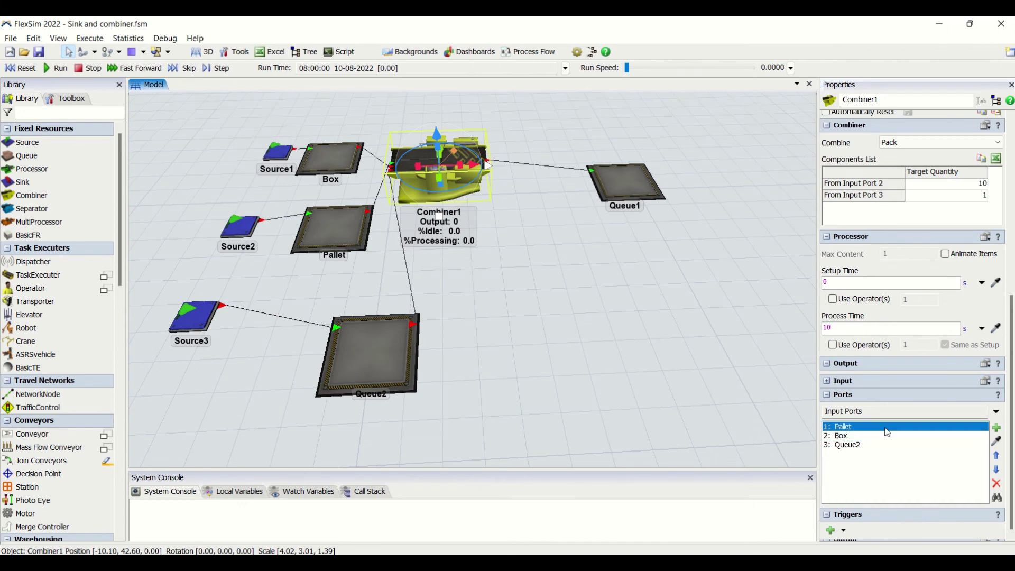
double_click(931, 197)
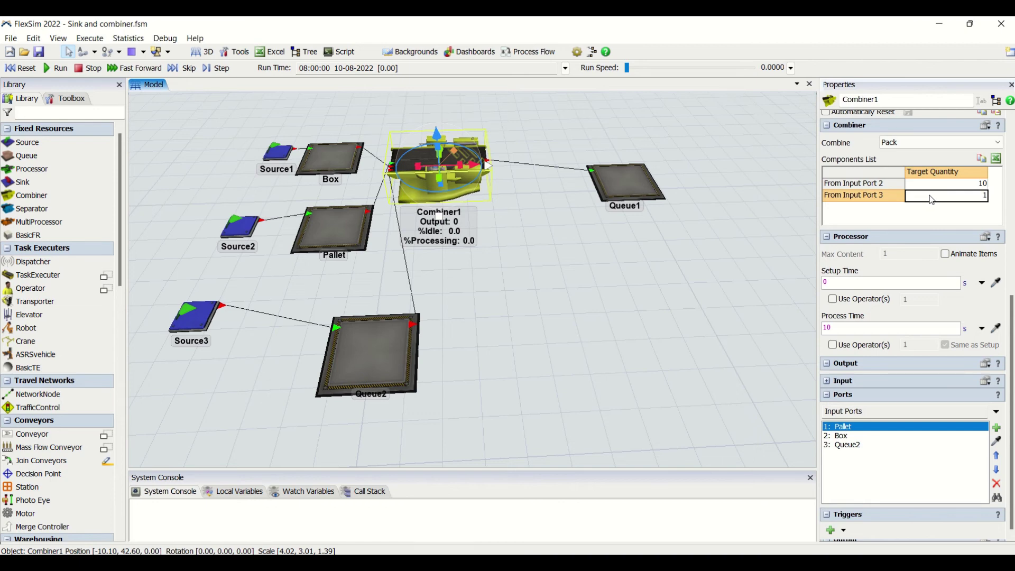
left_click(943, 208)
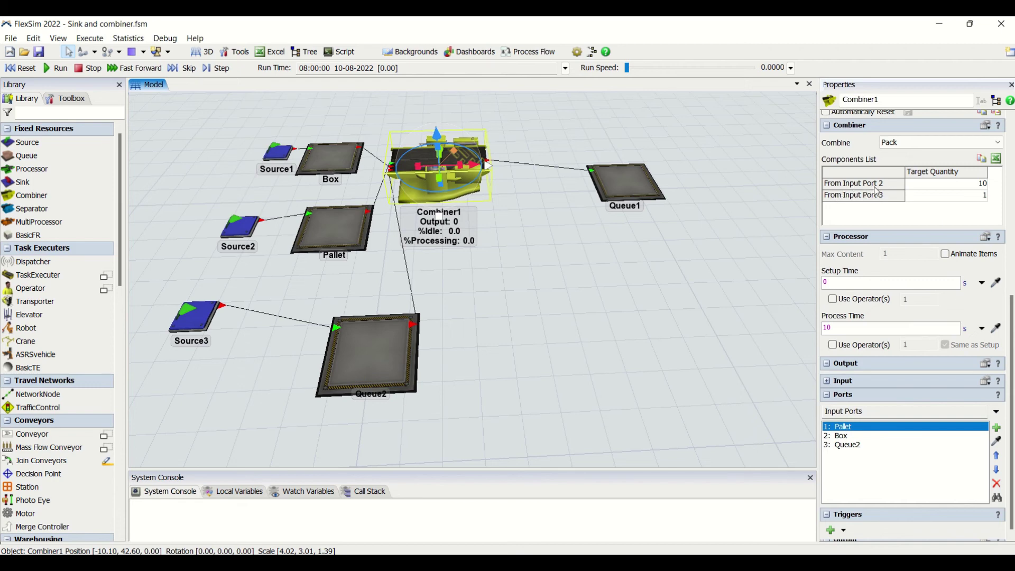
Set Combiner1's target quantity from input port 3 to 5 and reset the model.
left_click(934, 200)
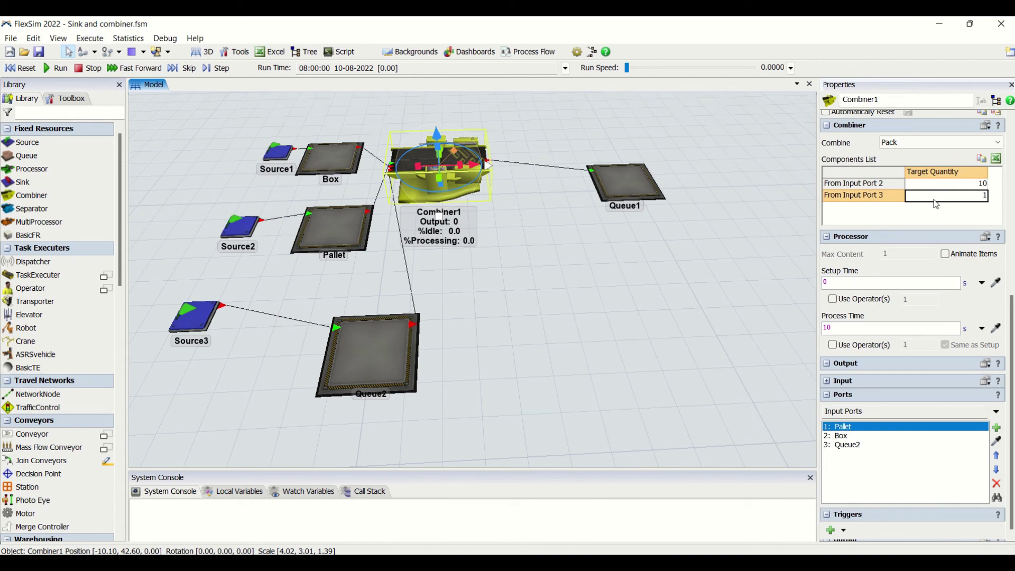
type("5")
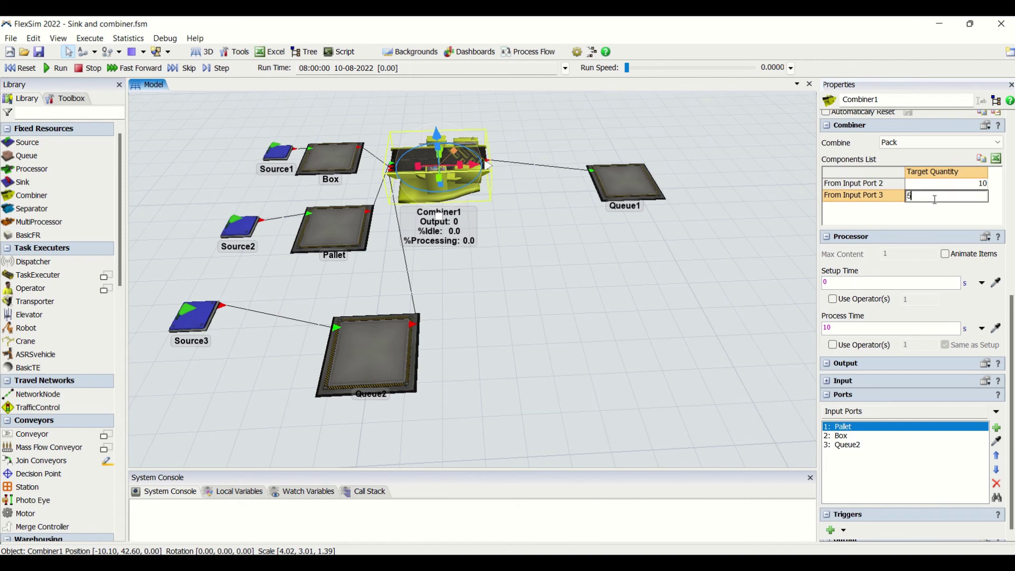
left_click(27, 68)
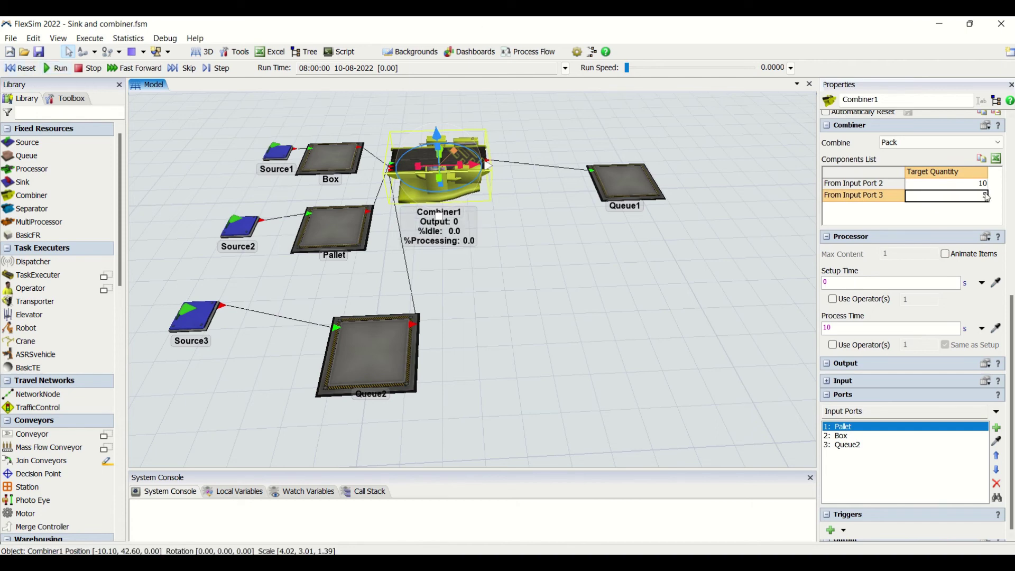
Run the model at a speed of about 5.27 and watch the boxes and totes being packed onto pallets up to Queue1.
left_click(654, 194)
left_click_drag(632, 66, 639, 67)
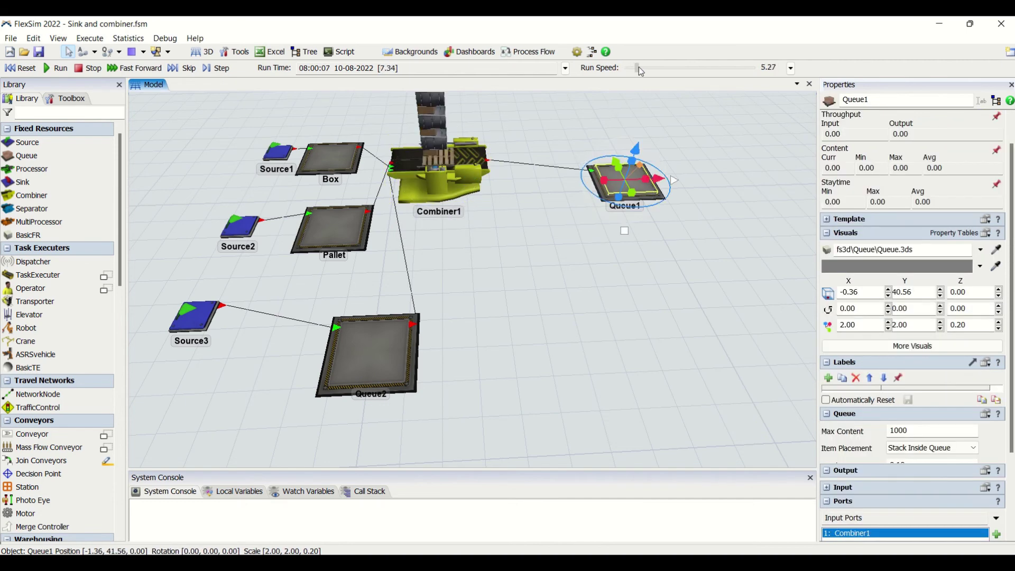
left_click_drag(527, 227, 541, 348)
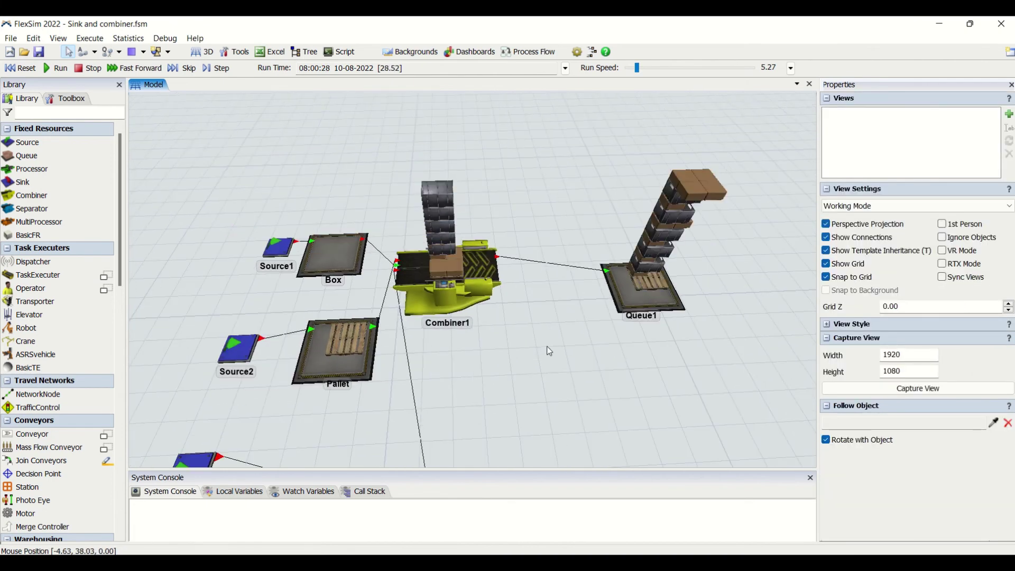
right_click_drag(613, 364, 459, 288)
Review Combiner1's combine, processor and port settings and the list of triggers that can be added to it.
left_click(461, 292)
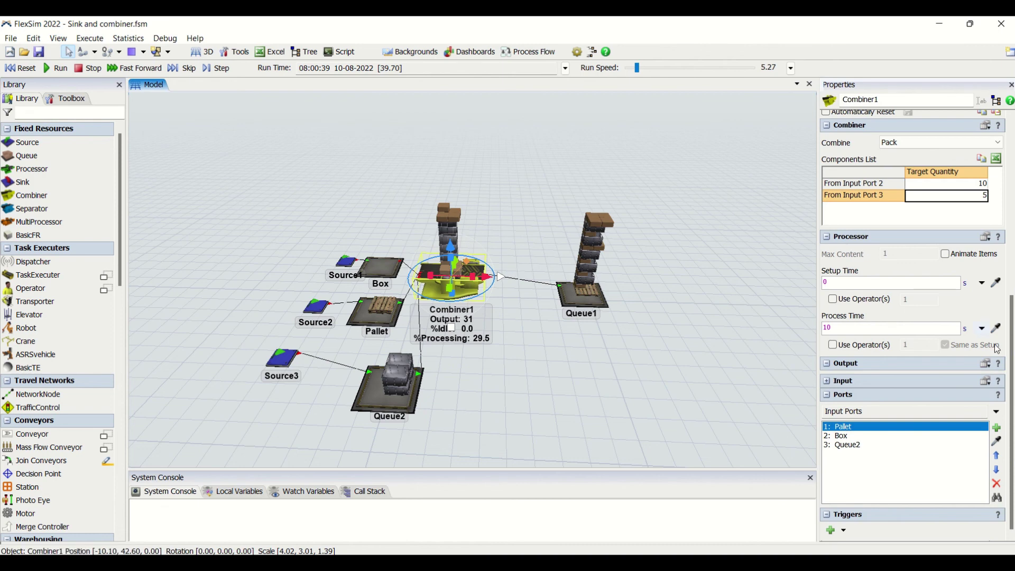
scroll(1011, 351, "up", 1)
scroll(1011, 350, "up", 1)
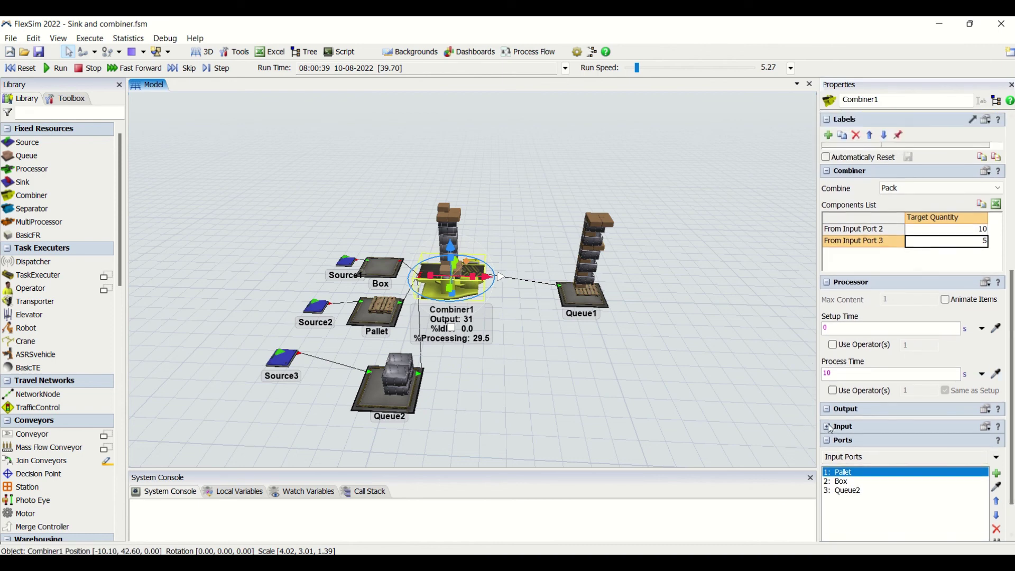
scroll(979, 452, "down", 1)
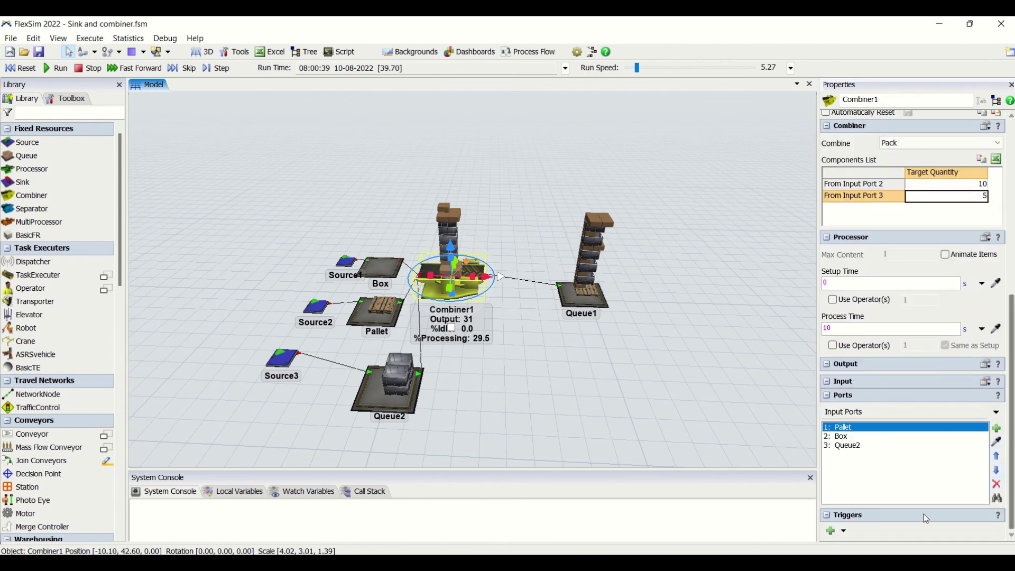
left_click(832, 533)
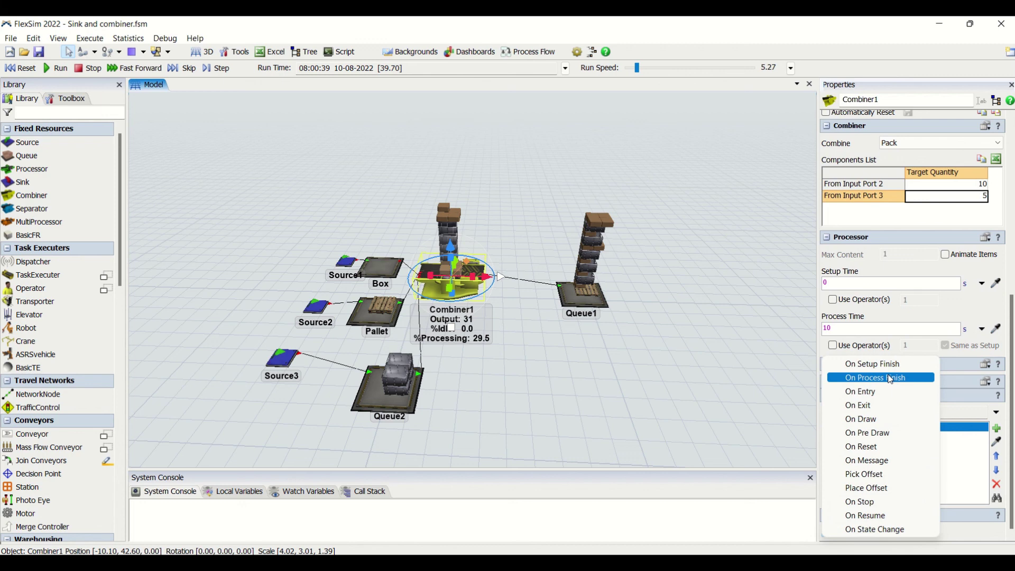
left_click(976, 525)
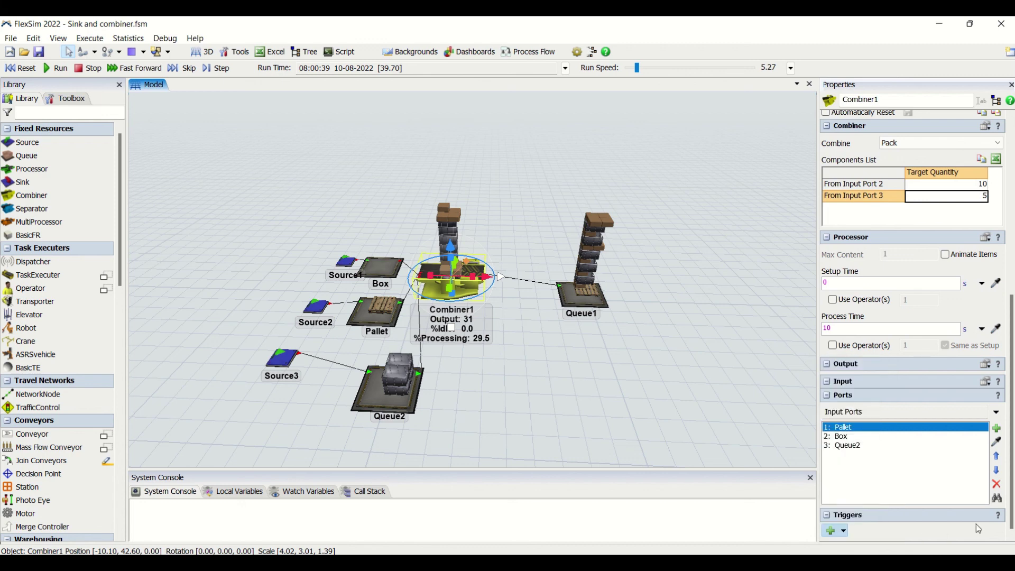
left_click(842, 533)
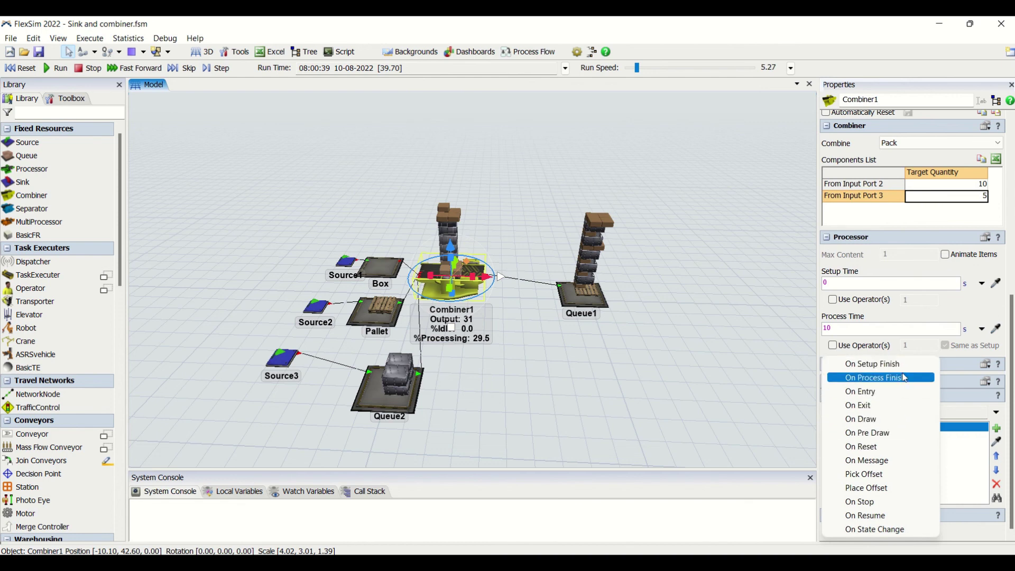
left_click(966, 529)
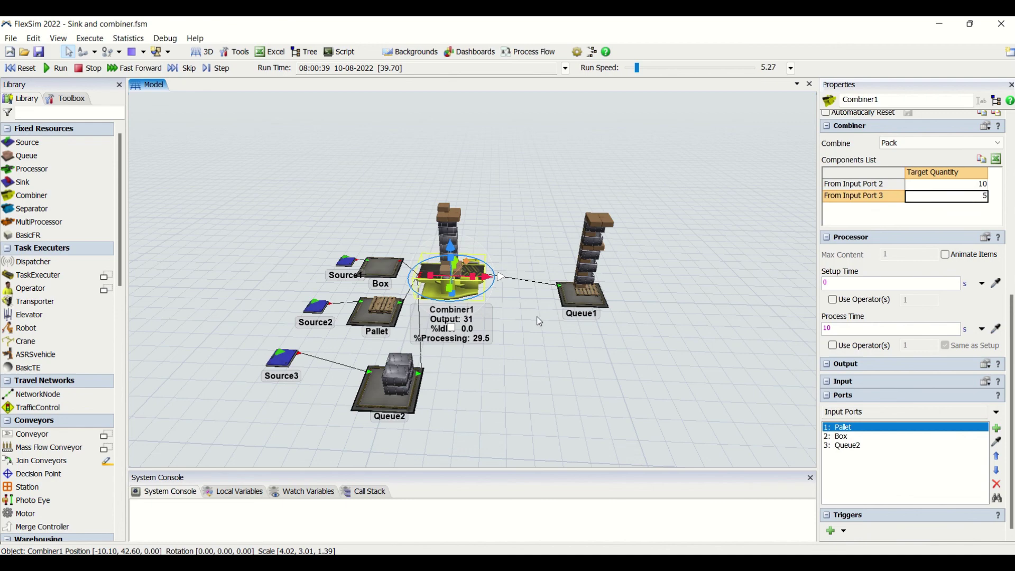
scroll(537, 316, "down", 2)
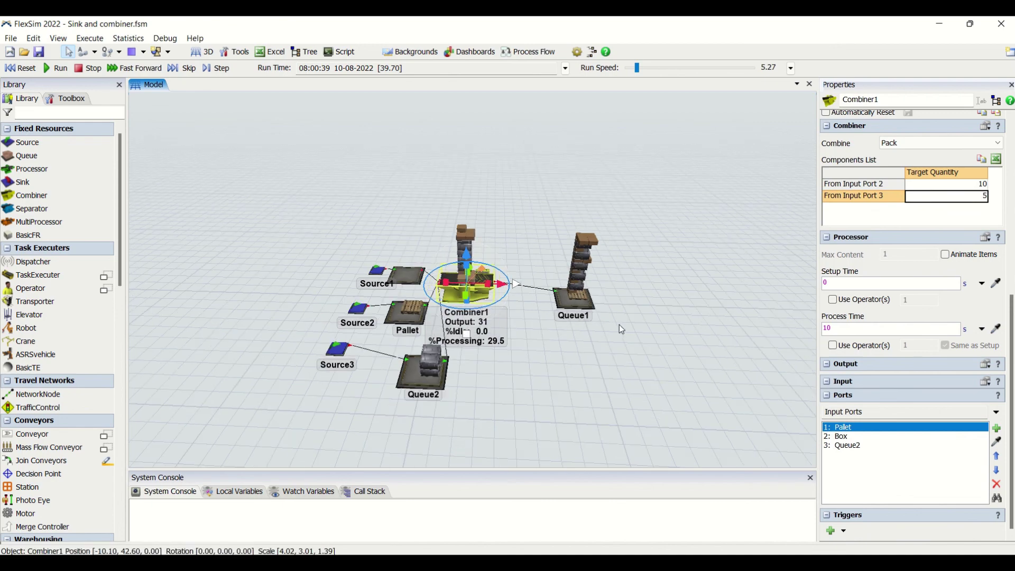
scroll(912, 317, "up", 5)
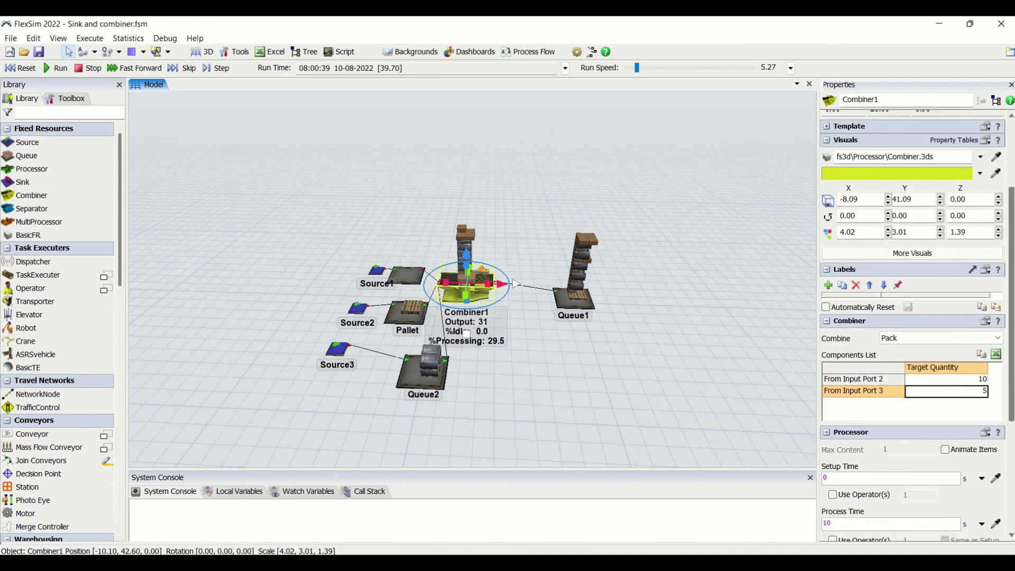
scroll(912, 318, "up", 2)
scroll(912, 317, "down", 4)
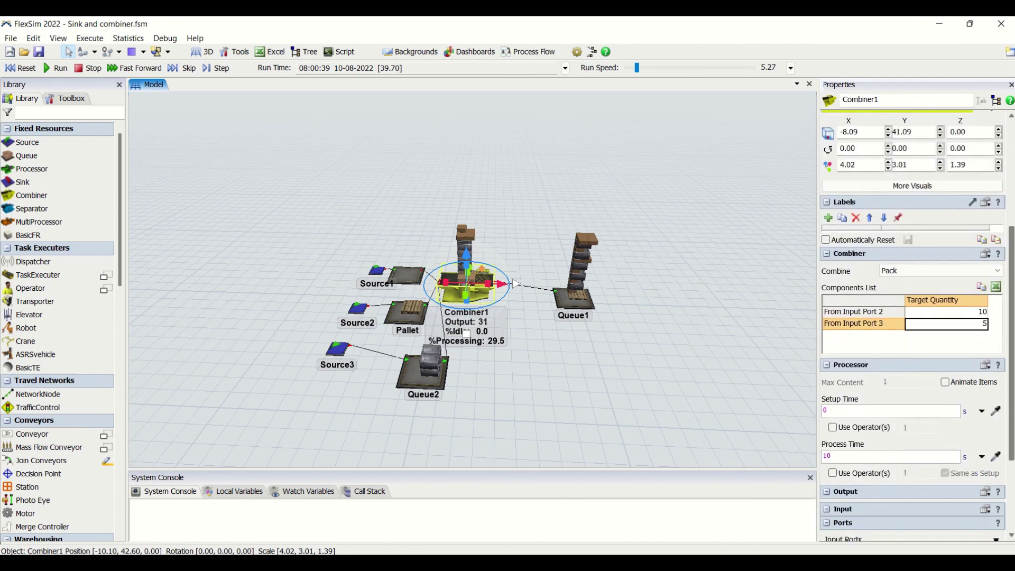
left_click(476, 400)
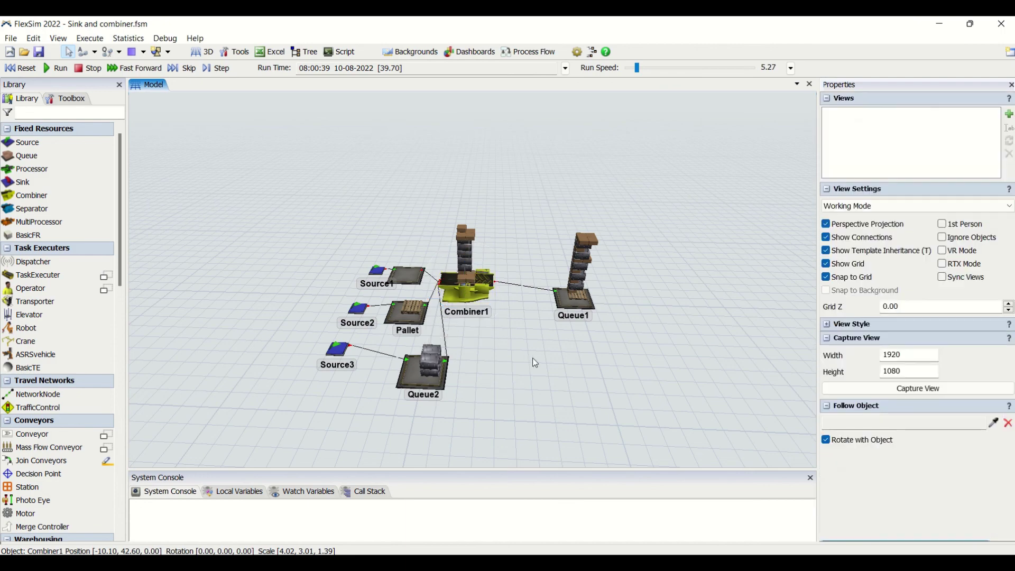
Reset the model and show the whole layout from a steeper angle.
left_click(20, 68)
scroll(487, 329, "up", 3)
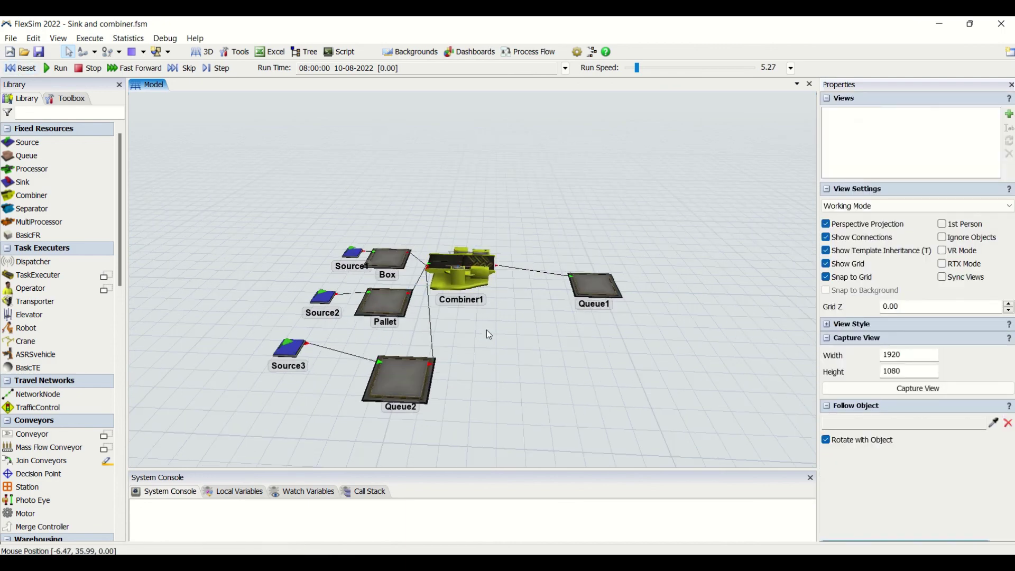
right_click_drag(487, 331, 484, 331)
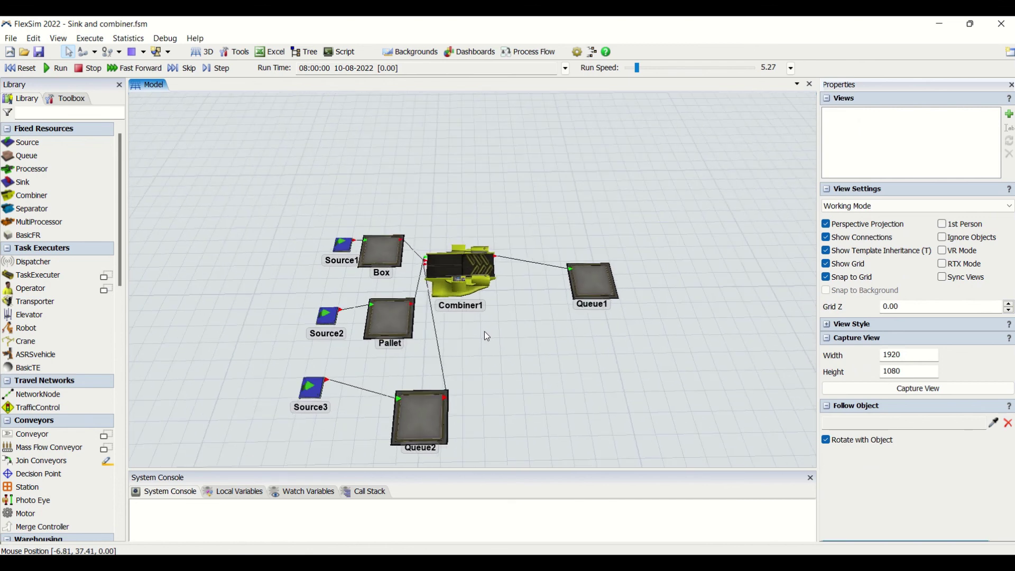